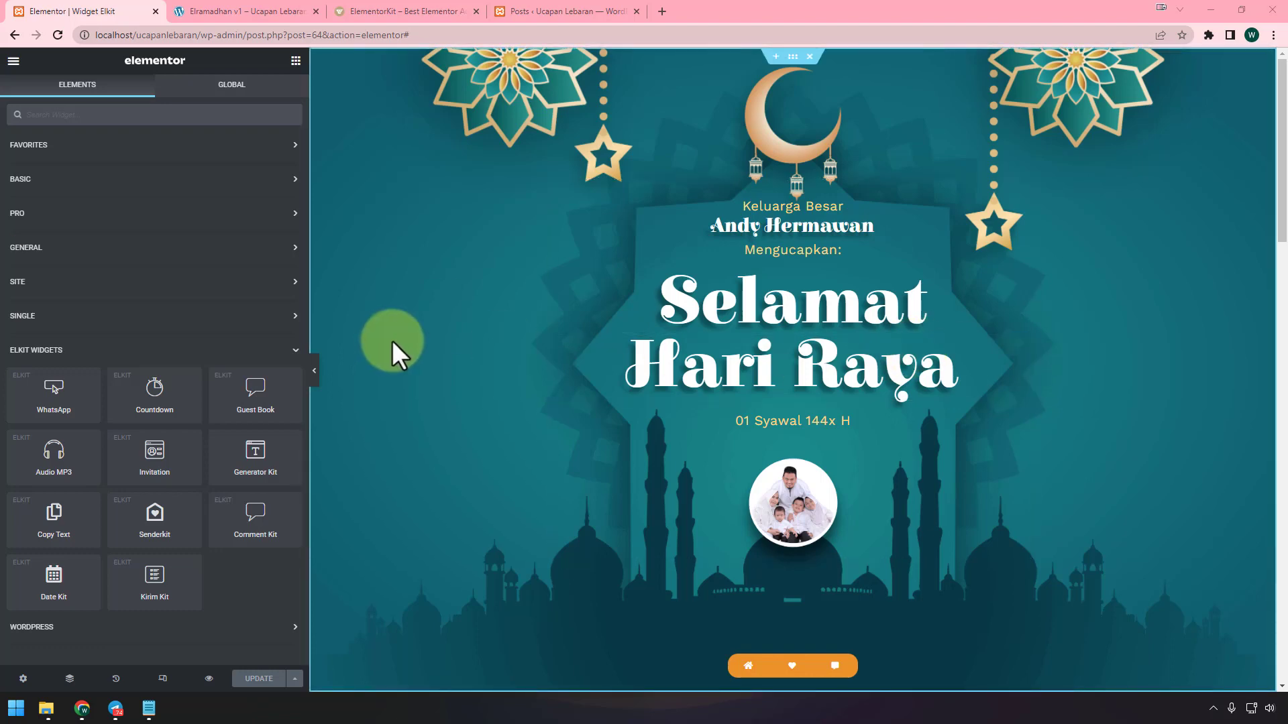
# Open the live preview of Demo 09 from the Elramadhan v1 page and go to its greeting form section
pyautogui.scroll(-10, 392, 340)
pyautogui.scroll(-1, 392, 340)
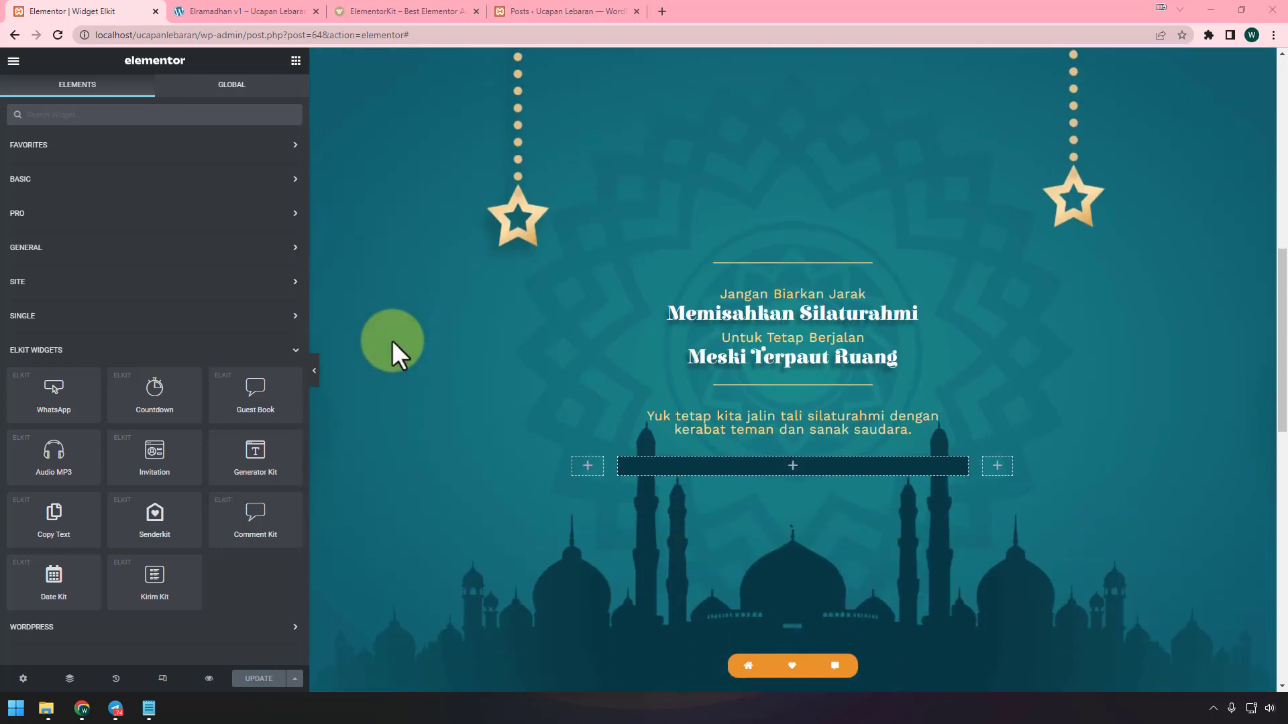
pyautogui.scroll(-1, 392, 340)
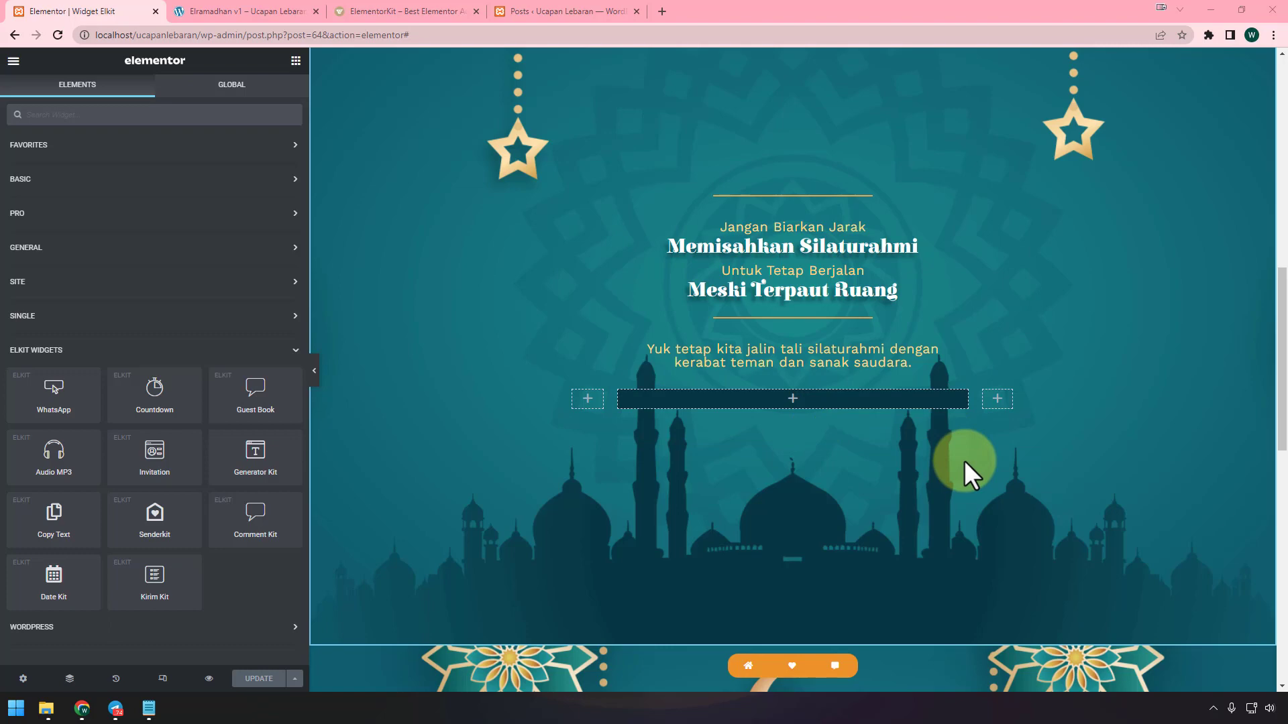
pyautogui.click(205, 11)
pyautogui.scroll(-20, 858, 388)
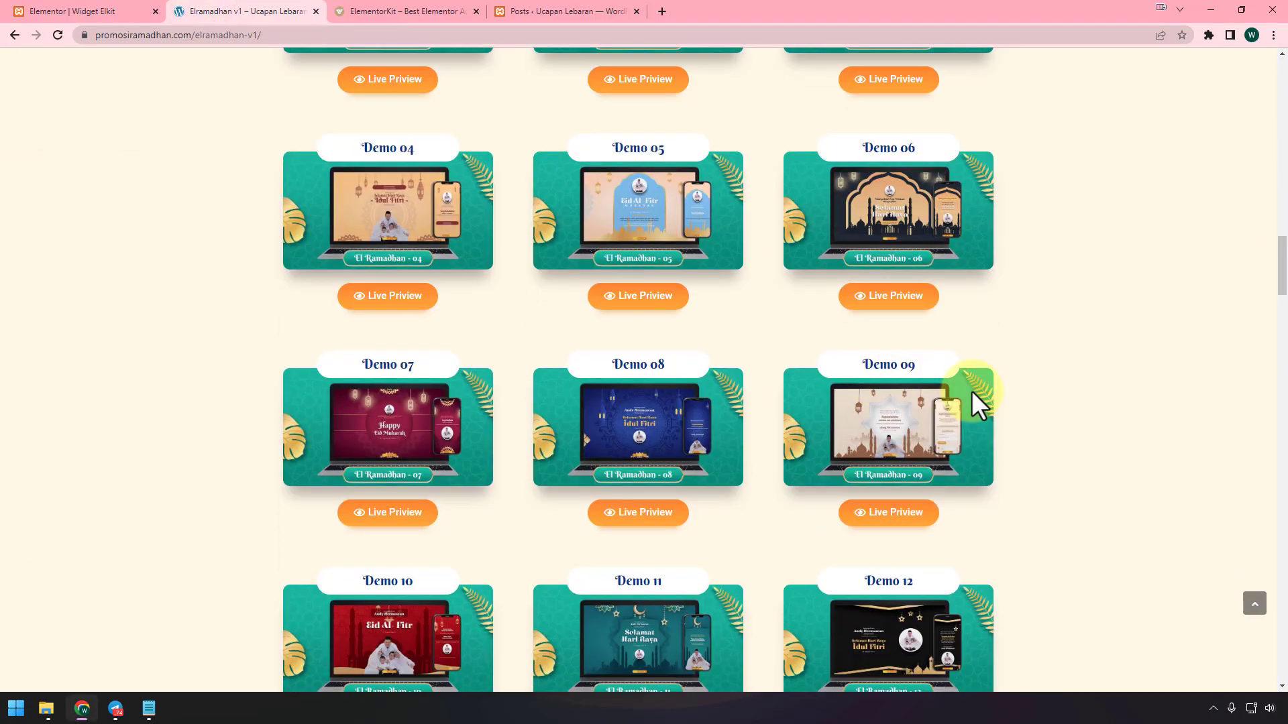
pyautogui.scroll(-2, 971, 391)
pyautogui.click(904, 379)
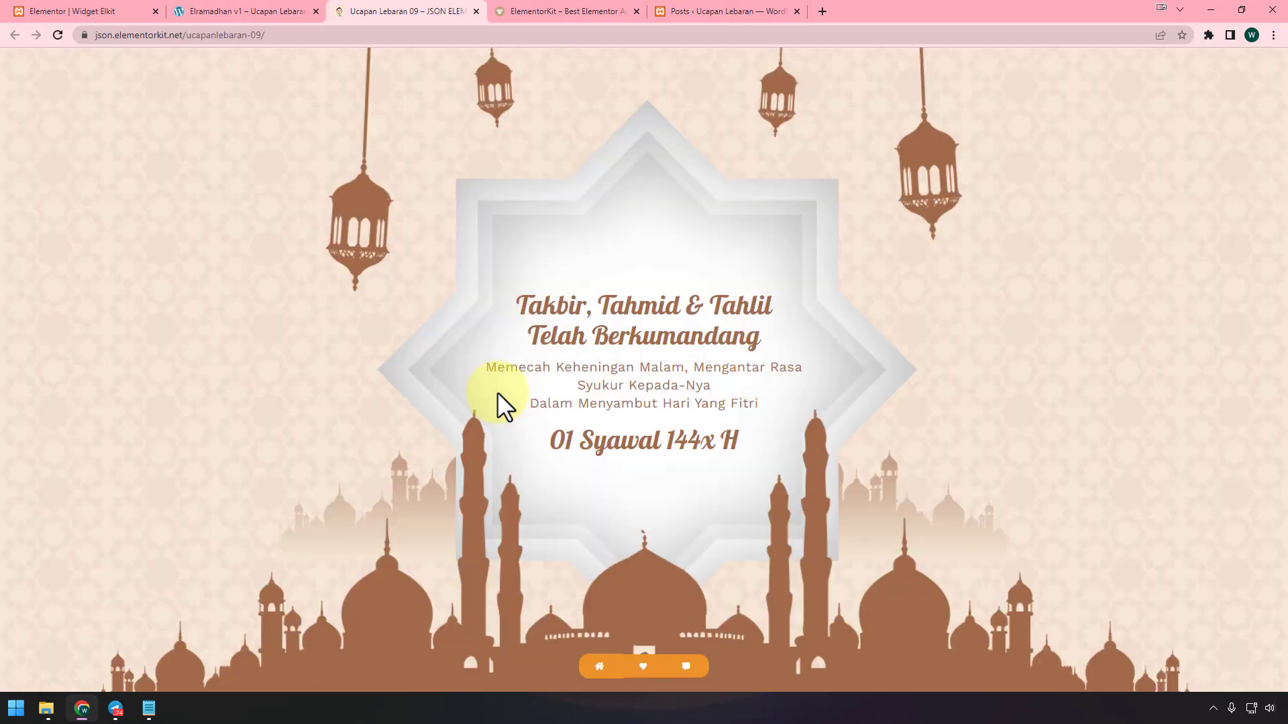
pyautogui.click(644, 666)
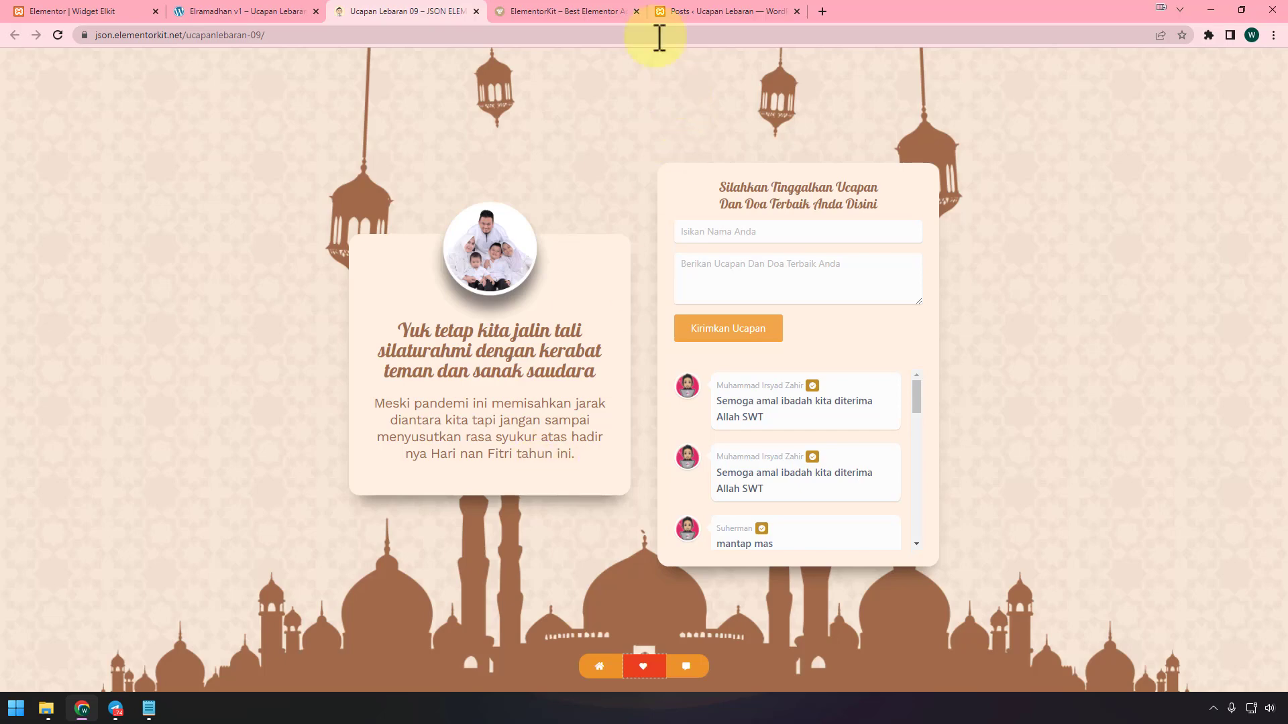
# Review the Elkit widget list on the ElementorKit site and the submitted greetings in the Ucapan Lebaran 09 demo
pyautogui.click(602, 13)
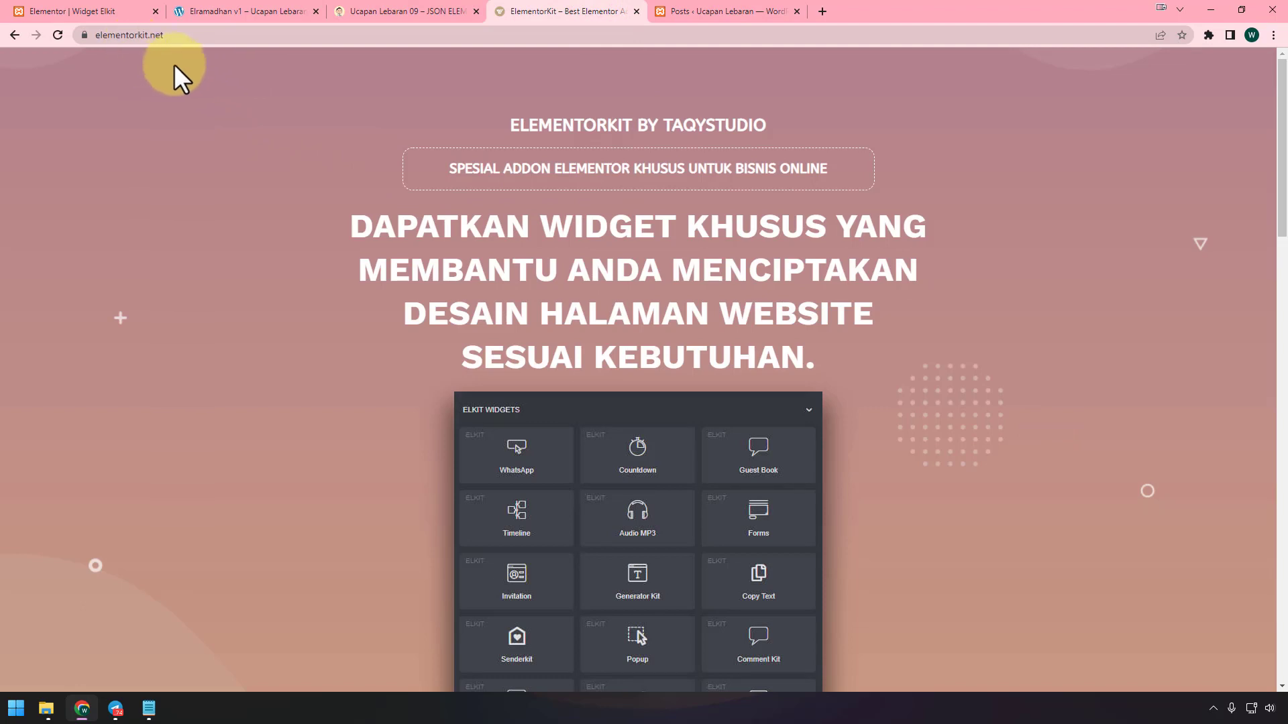
pyautogui.scroll(-3, 850, 372)
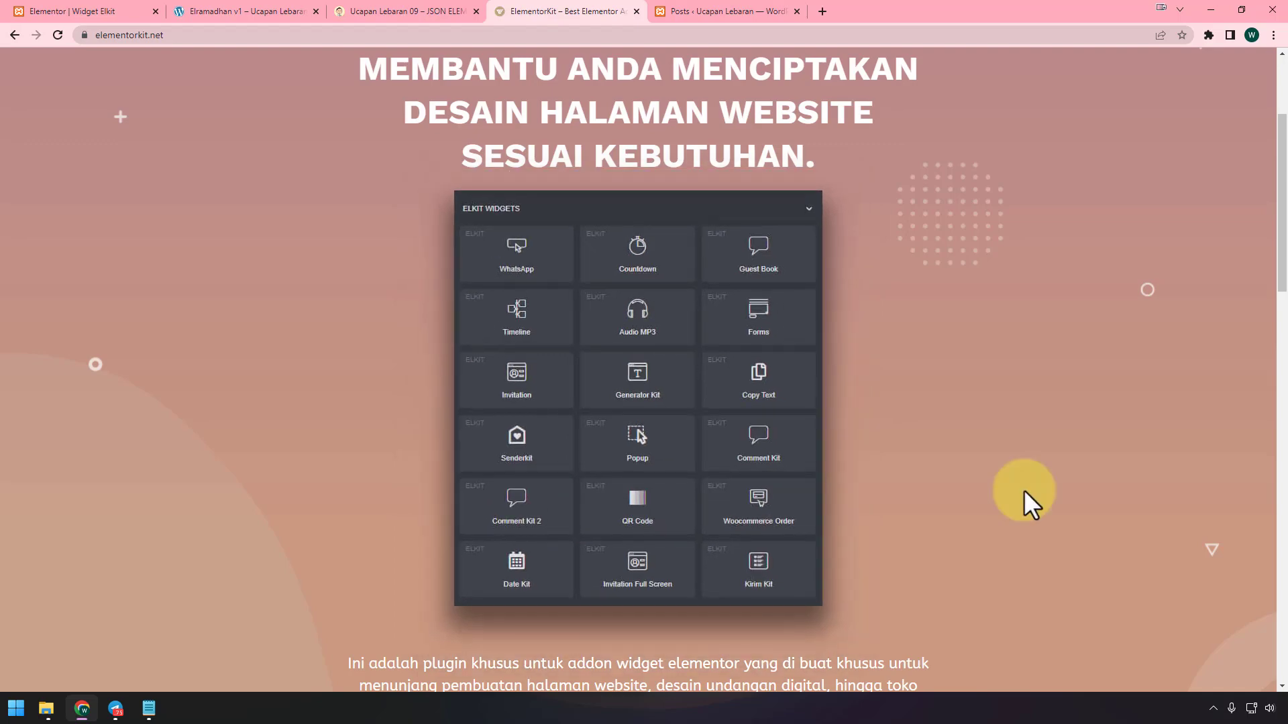
pyautogui.click(426, 11)
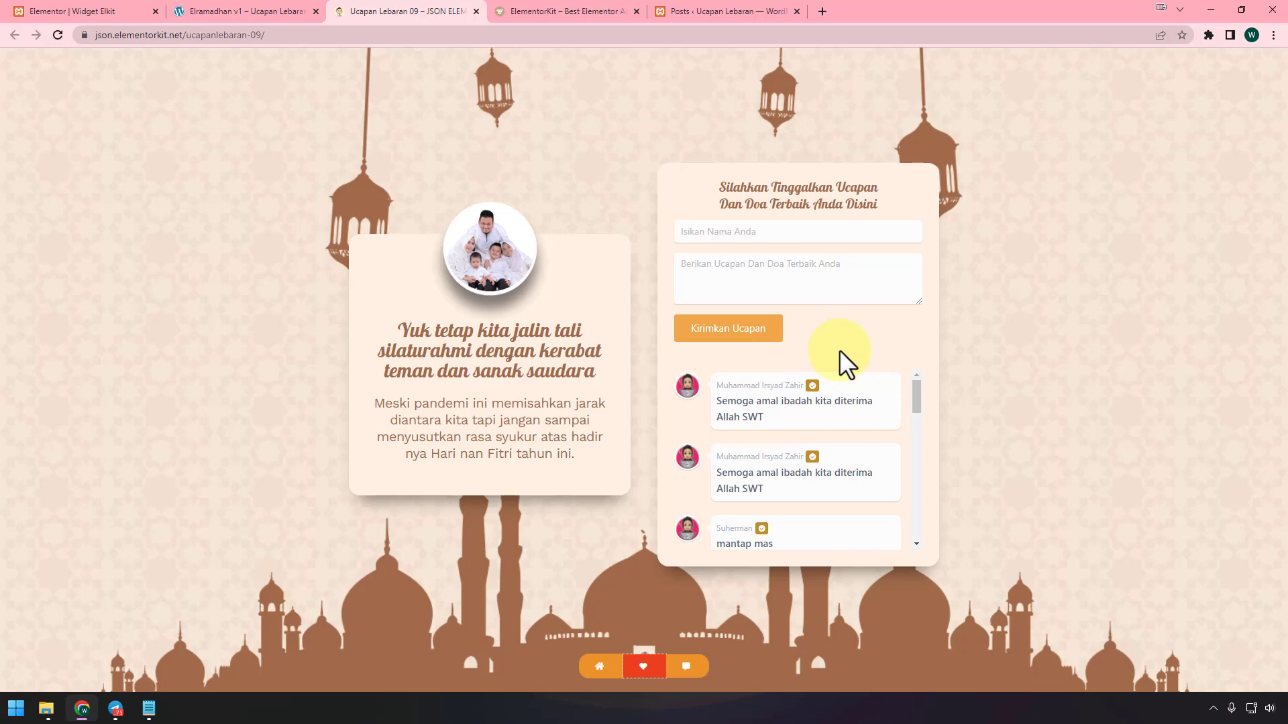
pyautogui.scroll(-5, 856, 432)
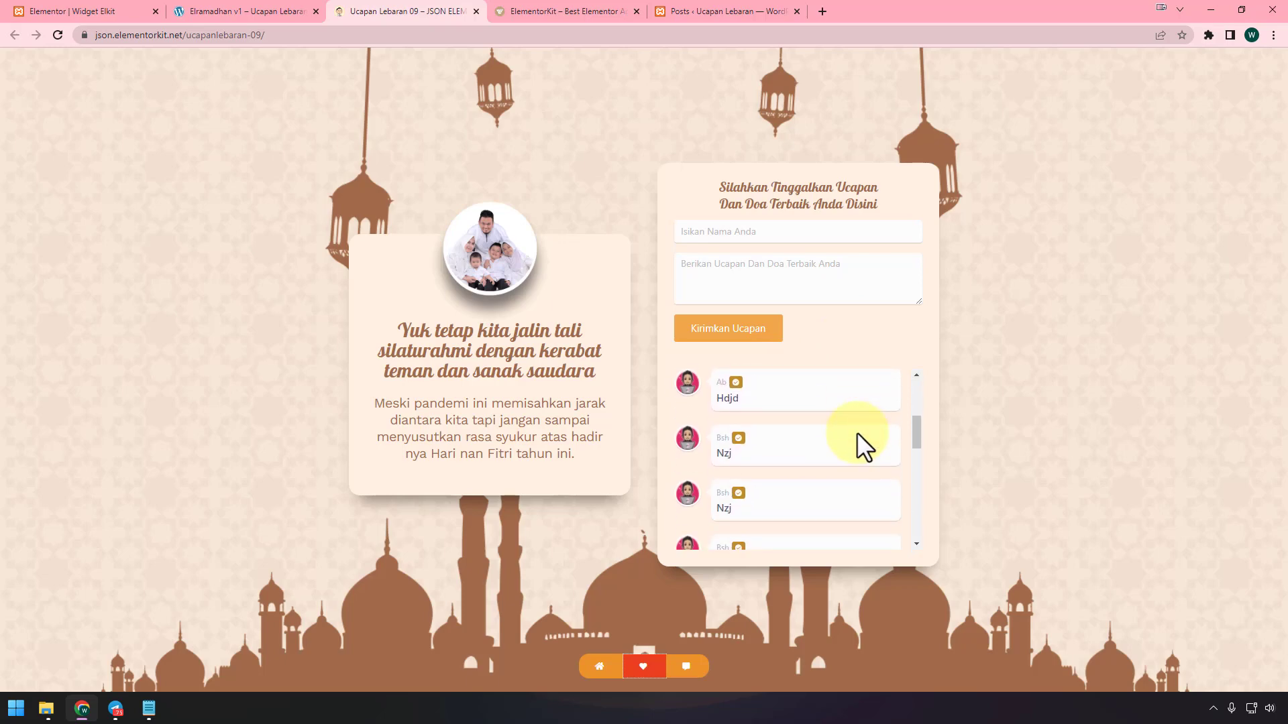
pyautogui.scroll(5, 856, 431)
# Submit a test greeting in the demo with the suggested sender name and the message "Selamat yaa..."
pyautogui.click(769, 228)
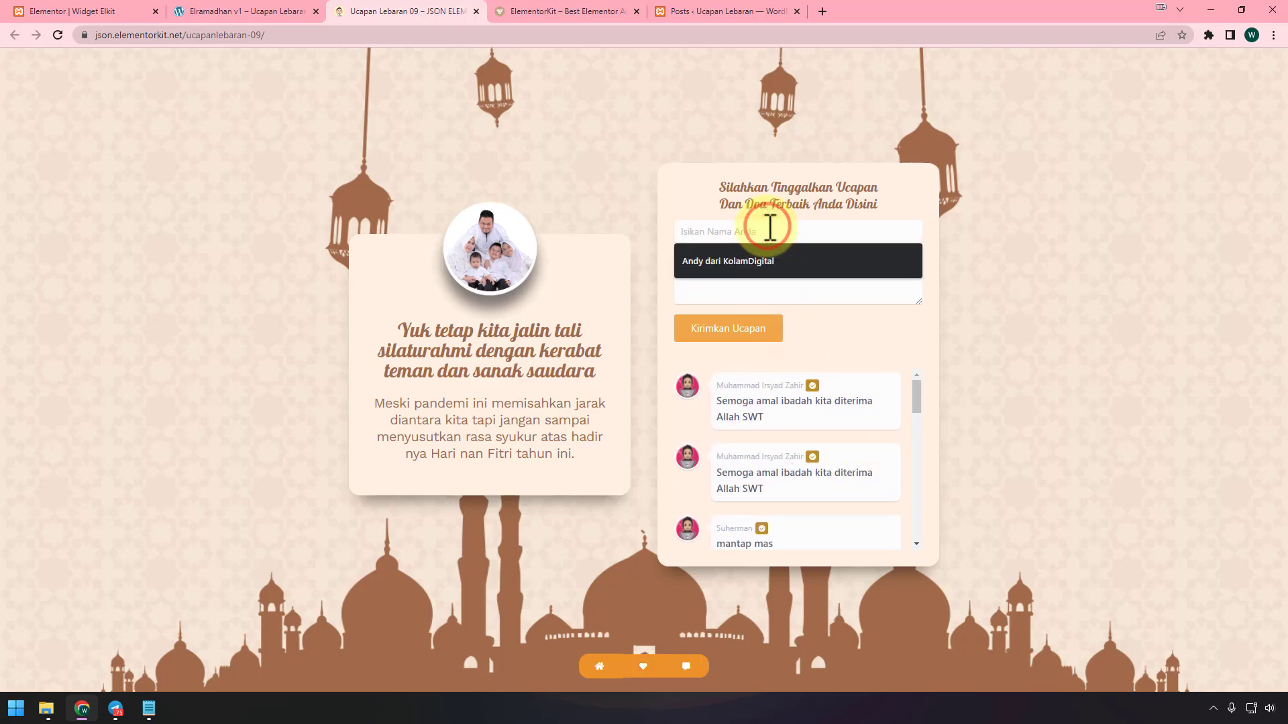
pyautogui.click(797, 263)
pyautogui.click(815, 265)
pyautogui.write('Selamat yaa...')
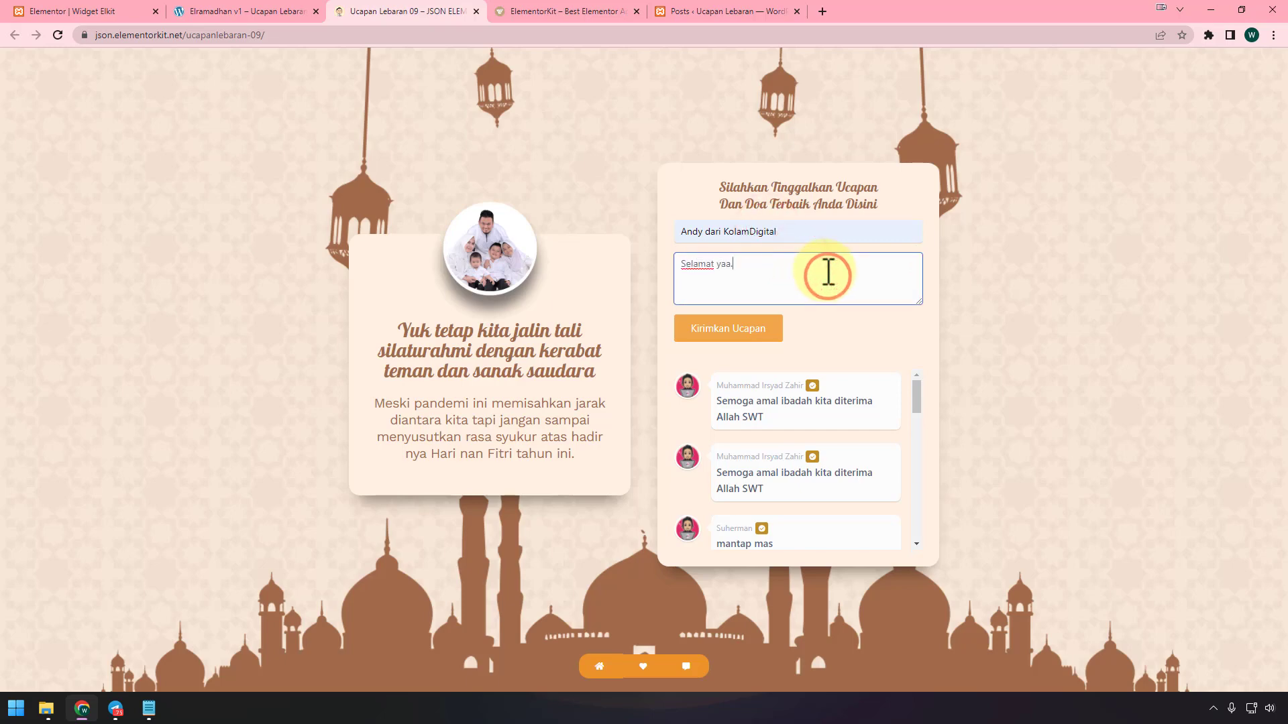
pyautogui.click(733, 328)
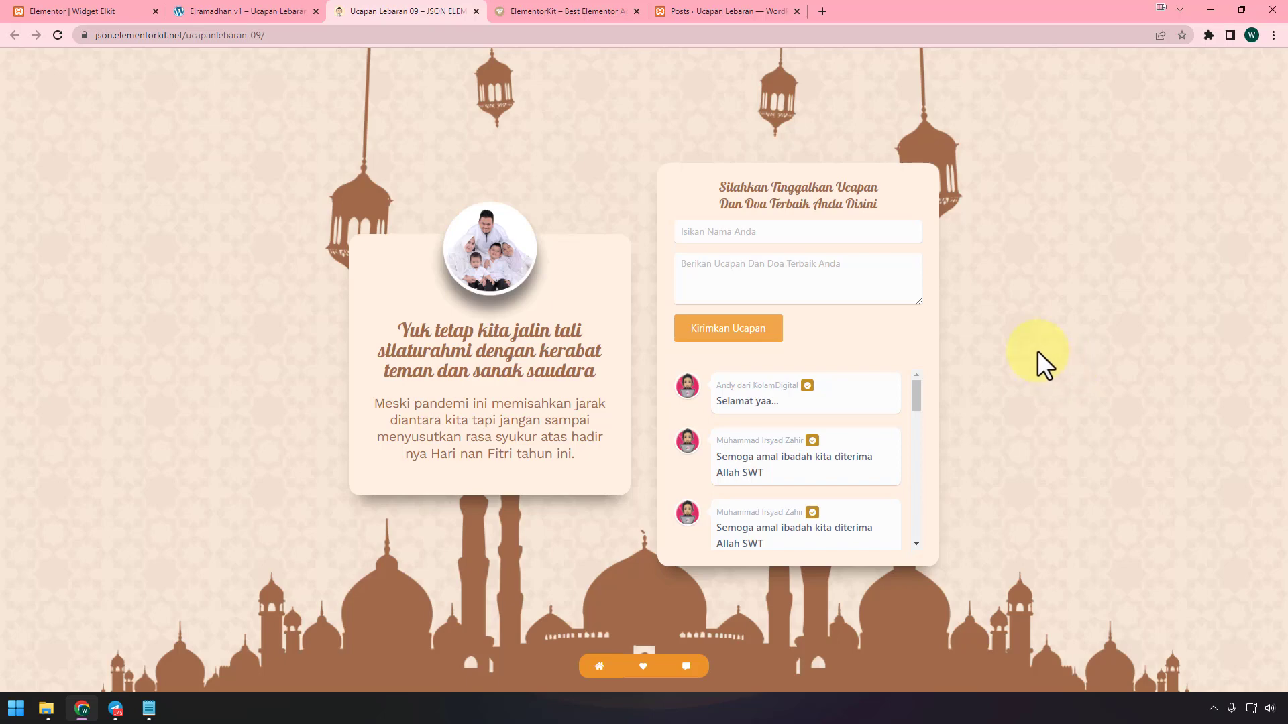
# Check the Allow Comments option in the quick edit settings of the Widget Elkit post, without saving
pyautogui.click(119, 10)
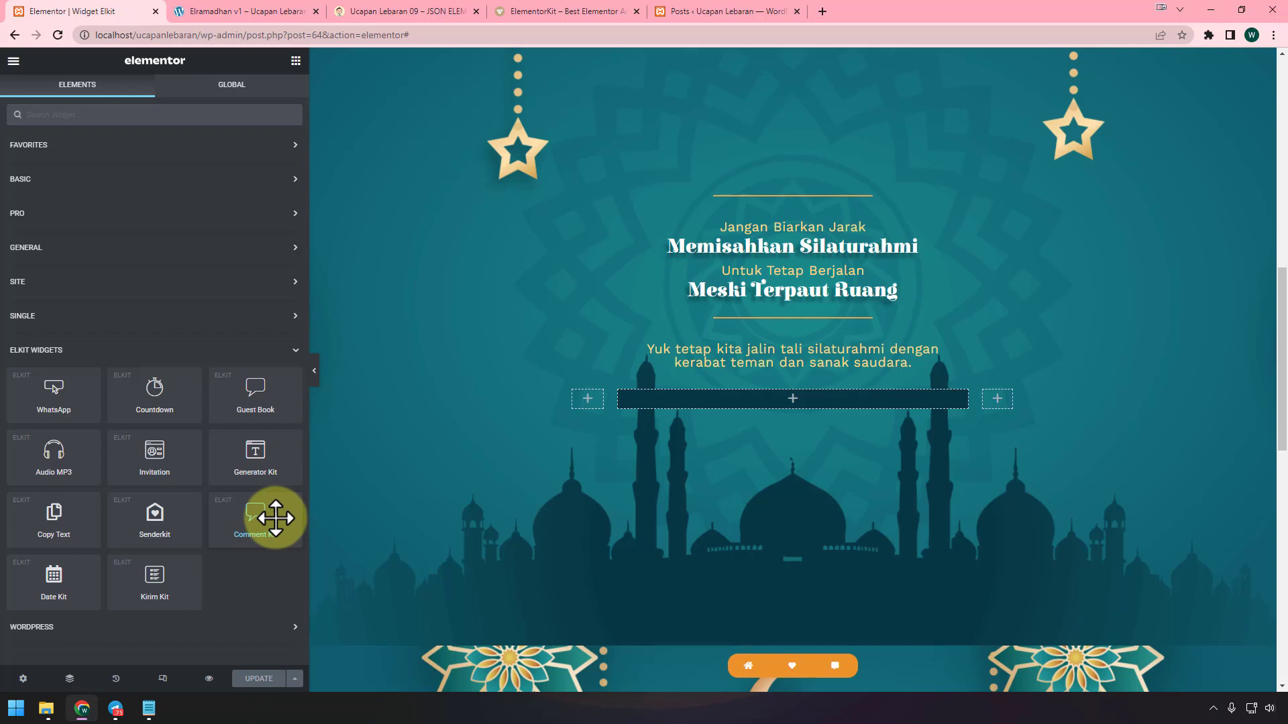
pyautogui.click(736, 11)
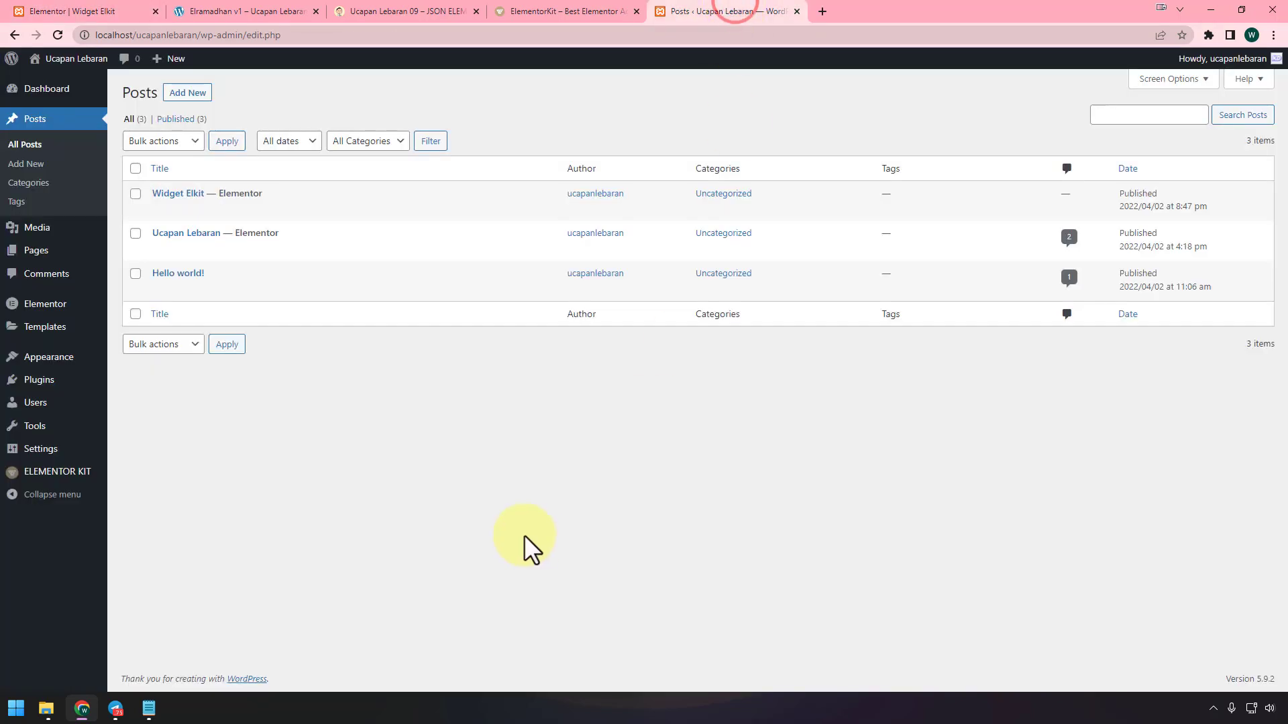
pyautogui.click(190, 209)
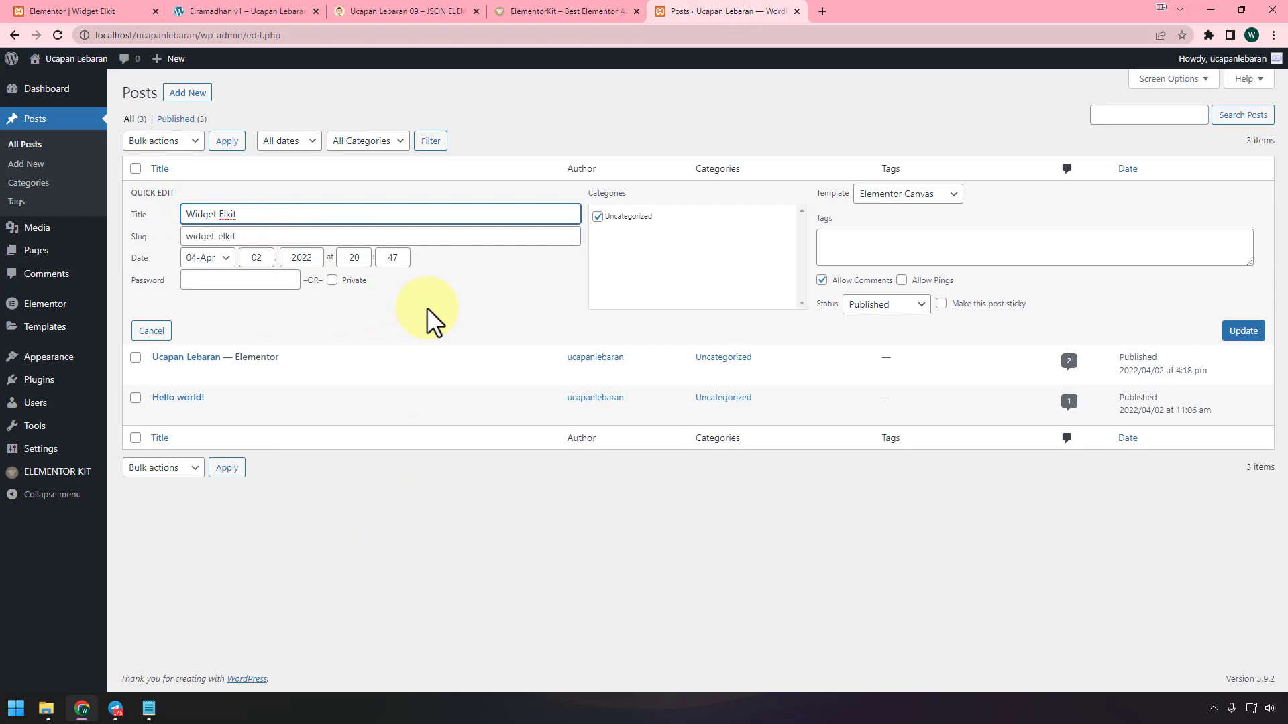
pyautogui.click(822, 281)
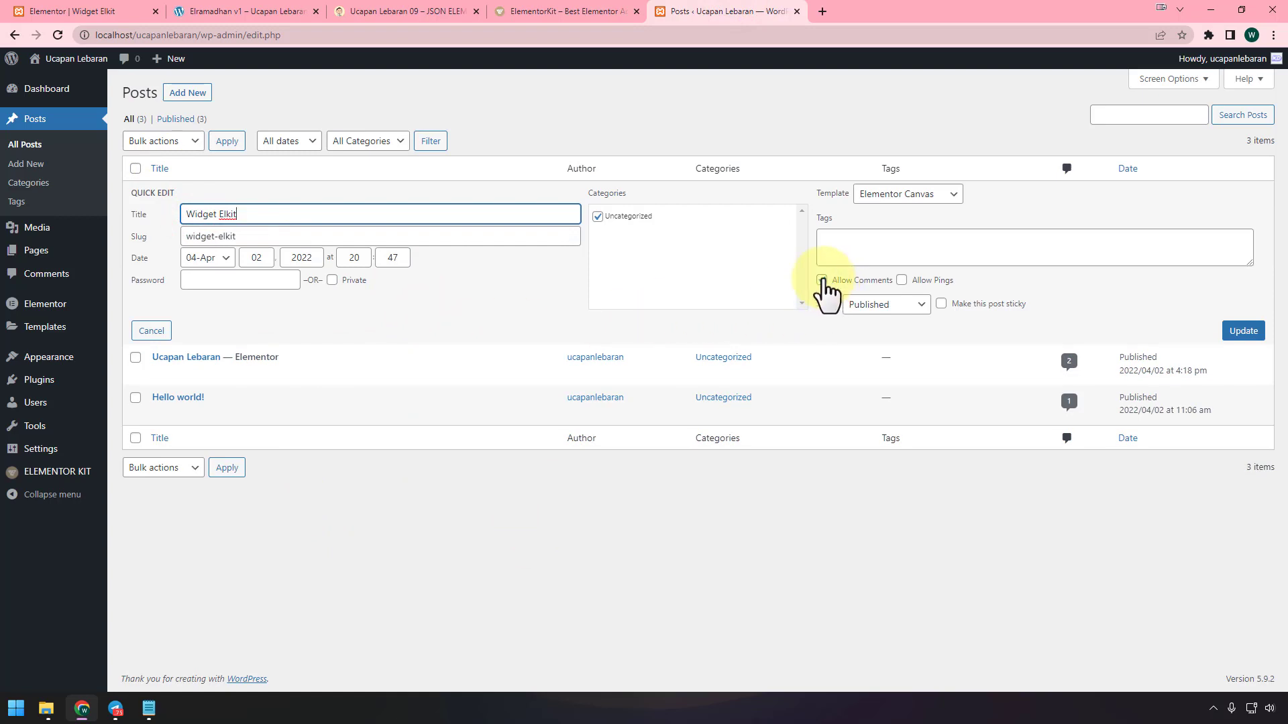
pyautogui.click(152, 333)
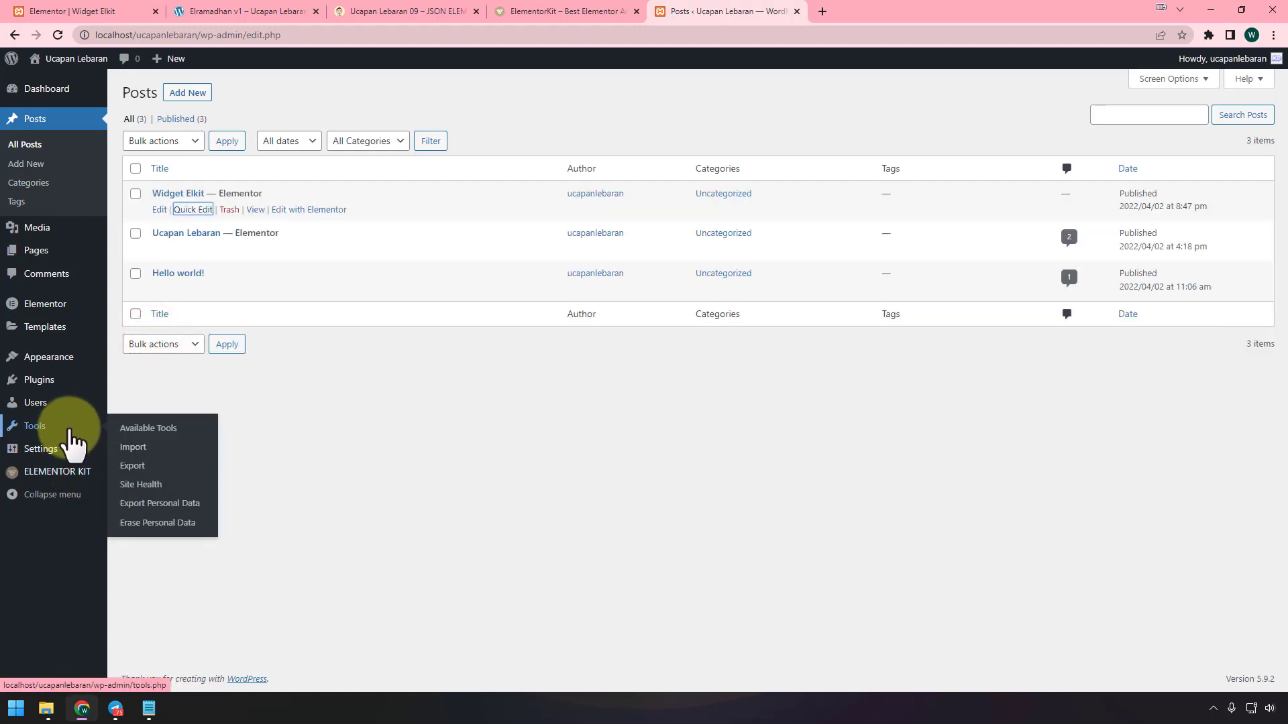
# Review the comment author and manual approval options in the WordPress Discussion settings, and view the site's Comments list
pyautogui.moveTo(72, 448)
pyautogui.click(146, 507)
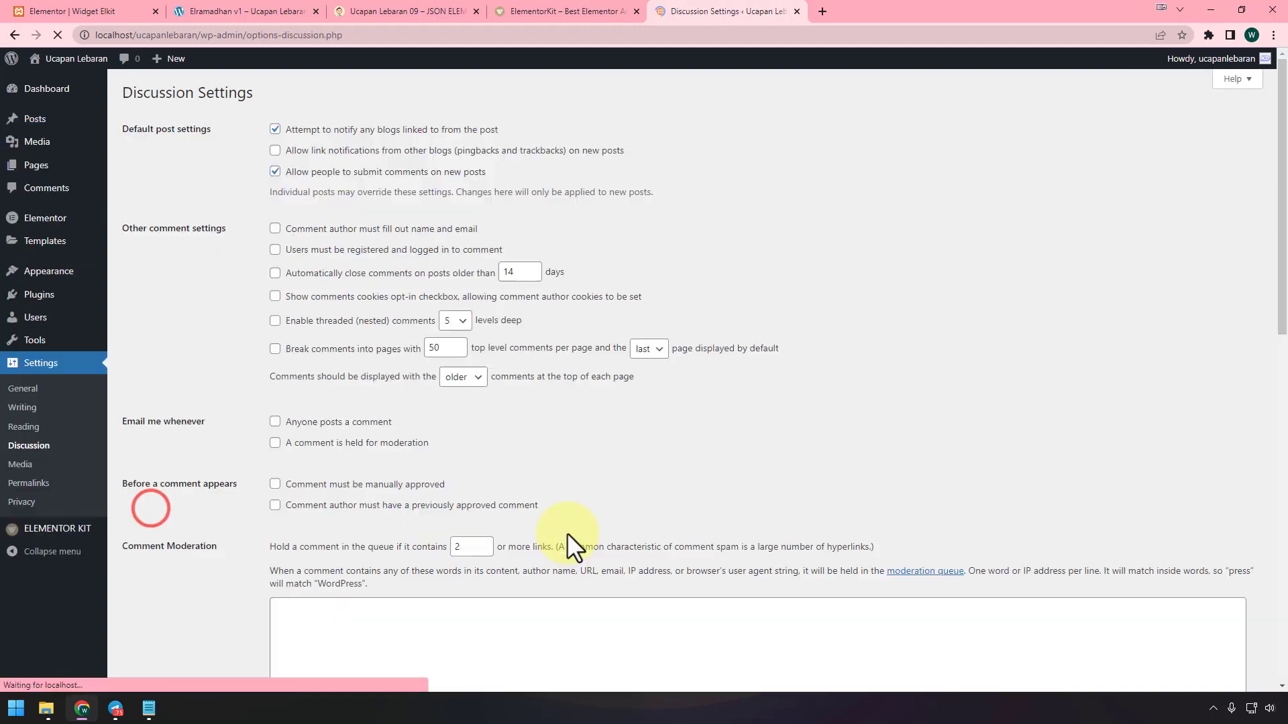
pyautogui.click(379, 230)
pyautogui.click(376, 229)
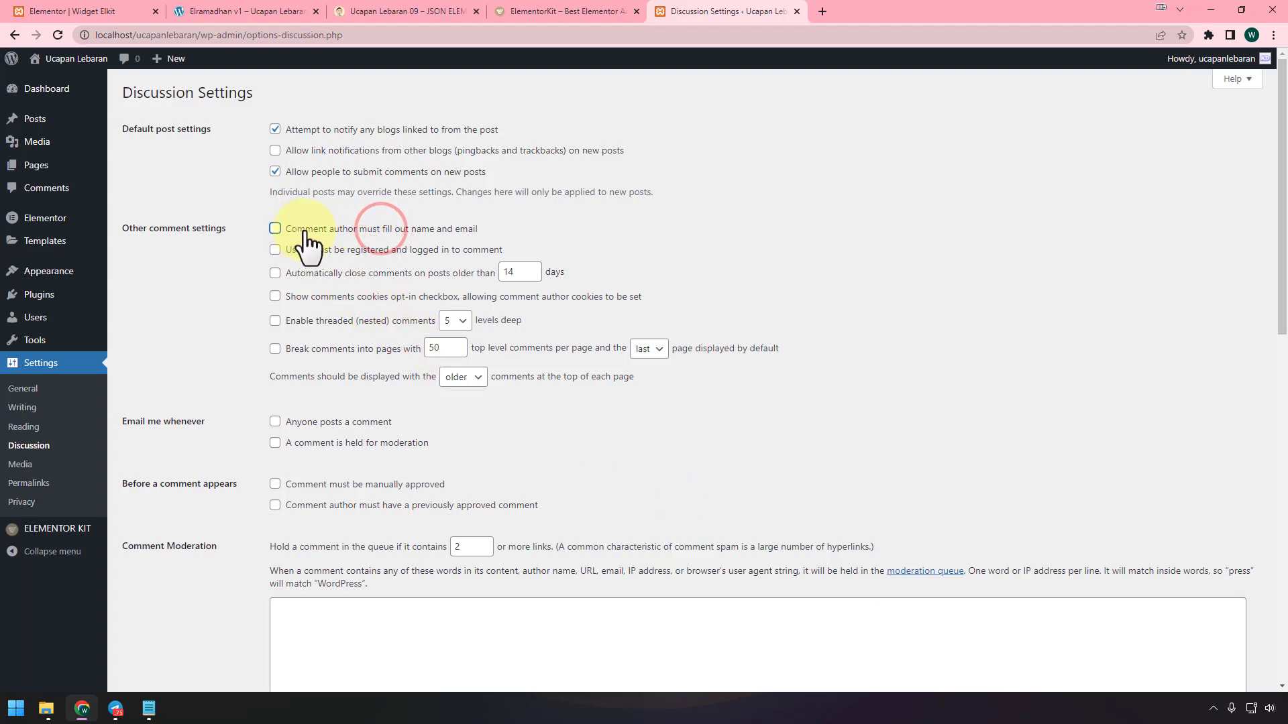
pyautogui.click(323, 484)
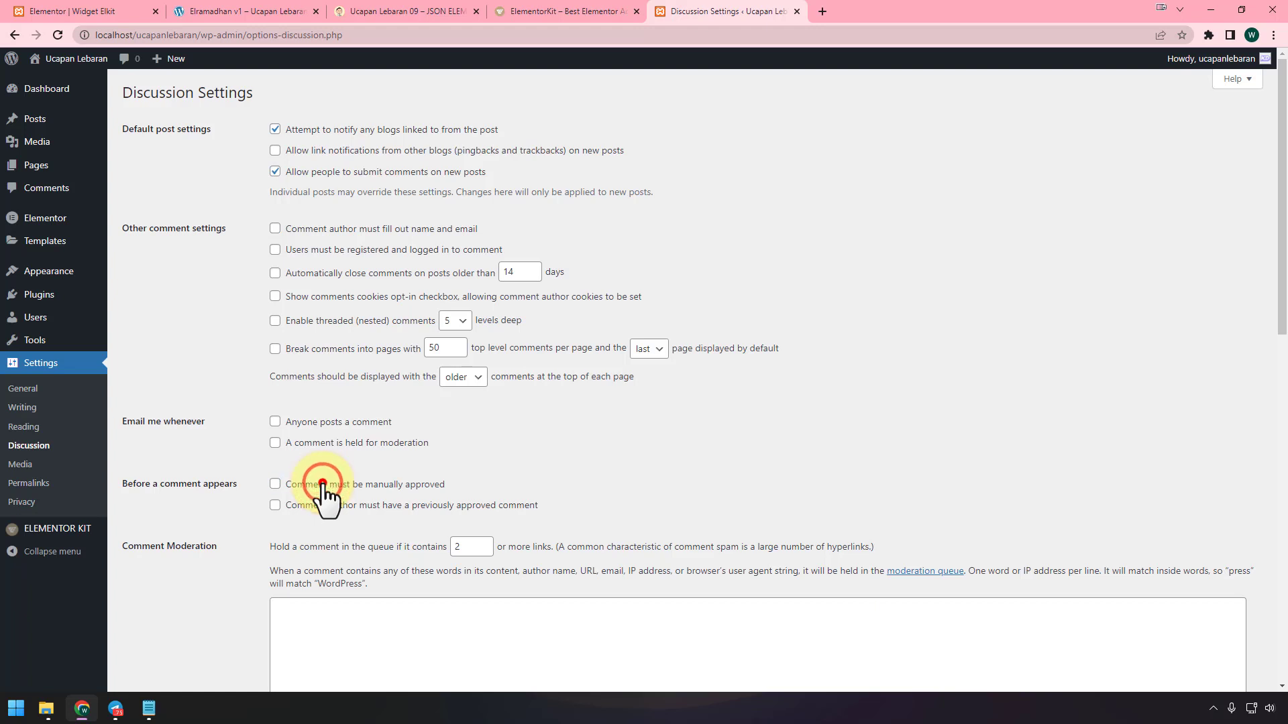
pyautogui.doubleClick(322, 484)
pyautogui.tripleClick(323, 484)
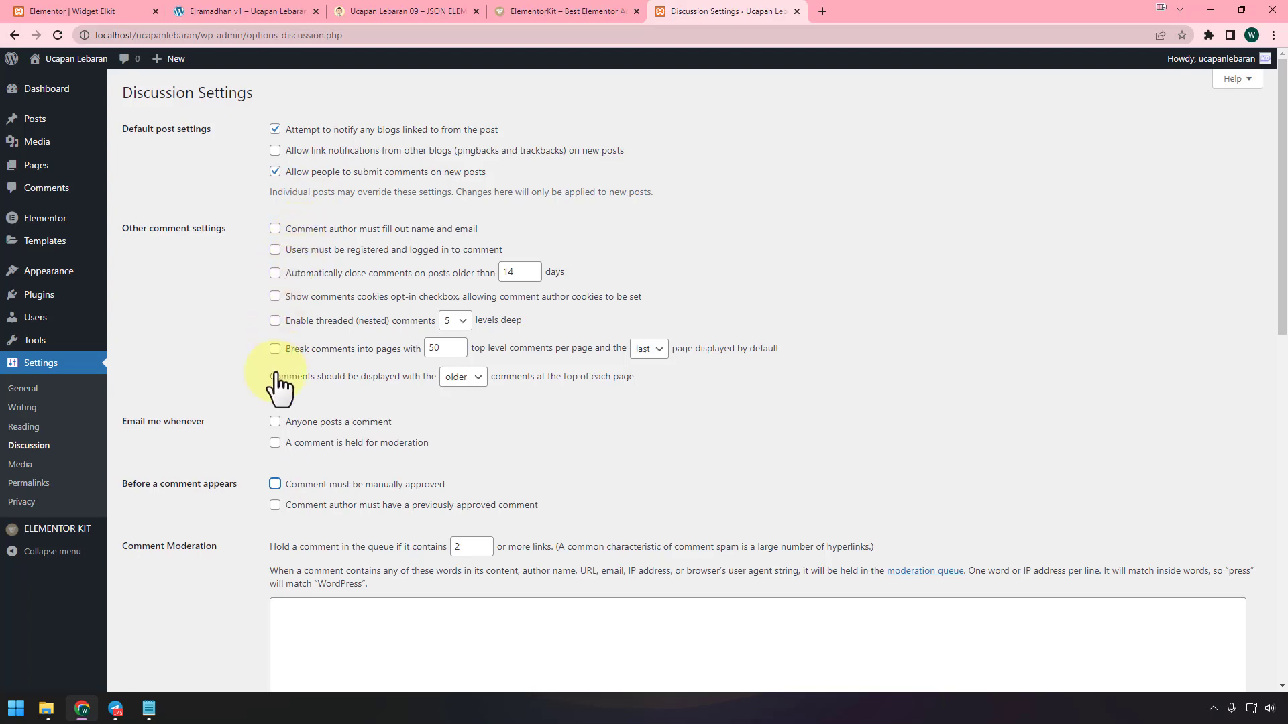
pyautogui.scroll(-13, 242, 503)
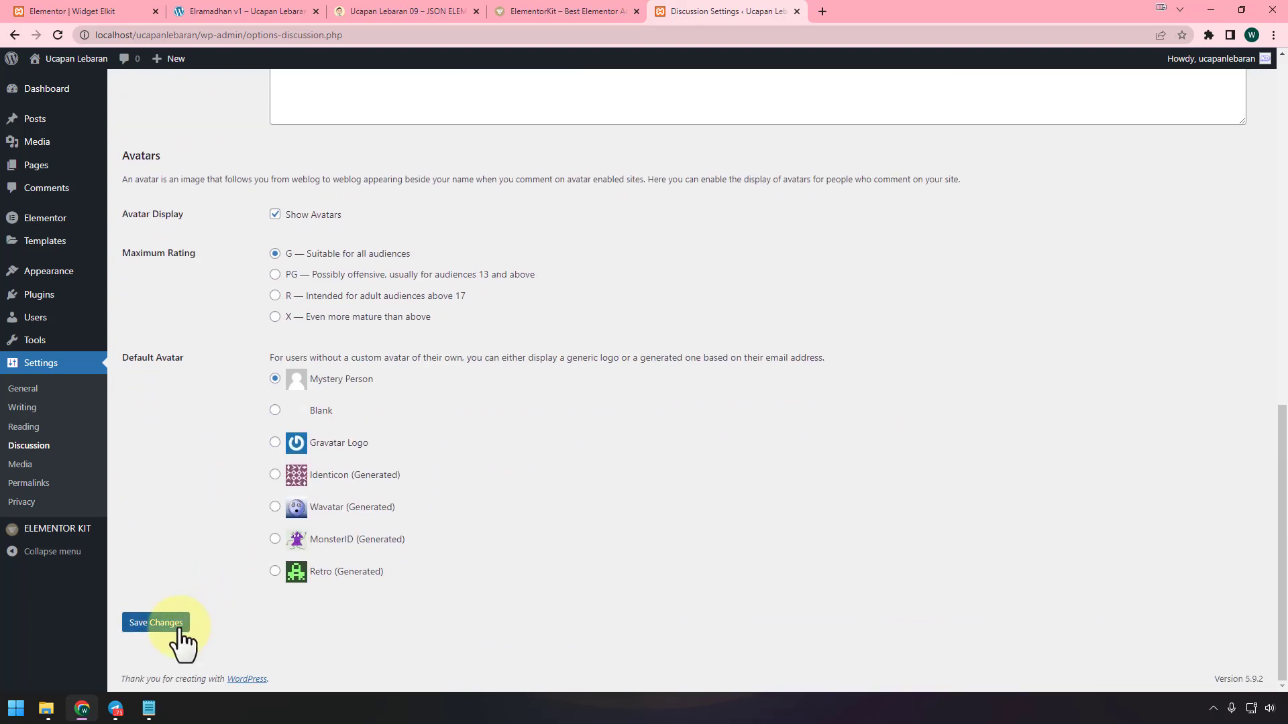
pyautogui.click(56, 196)
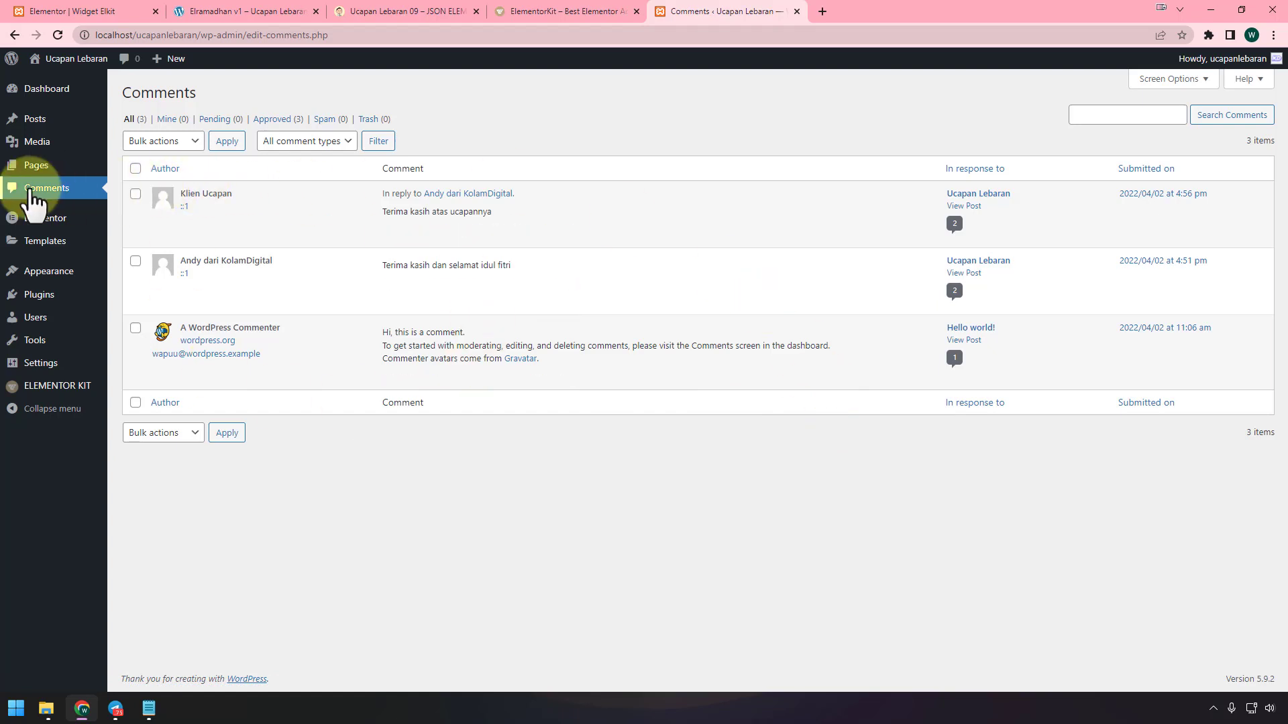
pyautogui.moveTo(44, 220)
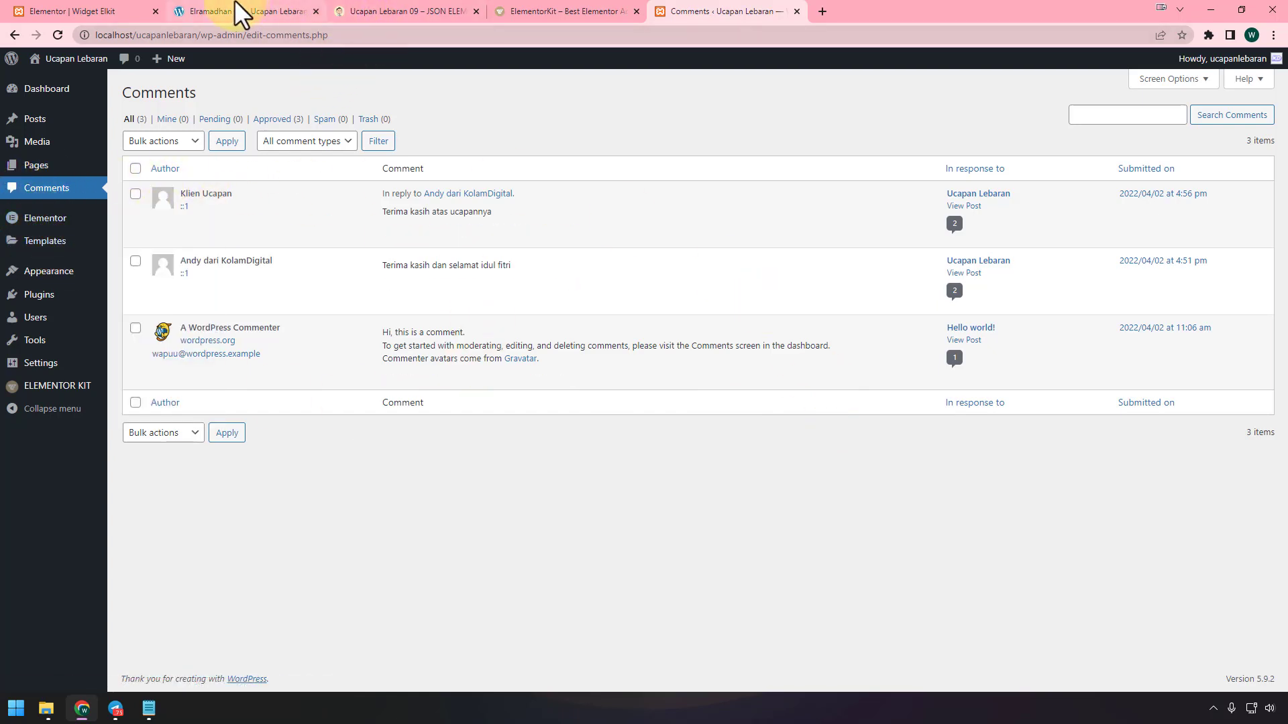
# In the Elementor editor, add the Guest Book widget to the dark container below the greeting text and try its form labels hidden and shown
pyautogui.click(78, 9)
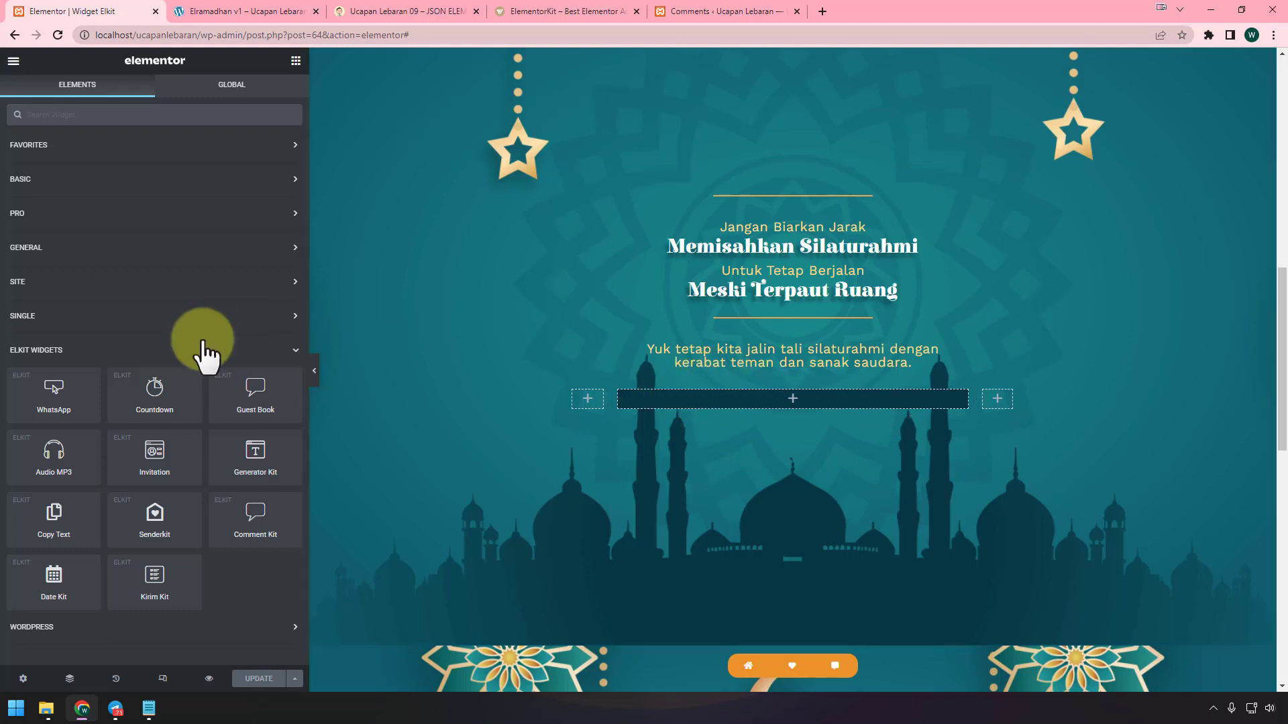
pyautogui.moveTo(248, 401); pyautogui.dragTo(782, 400)
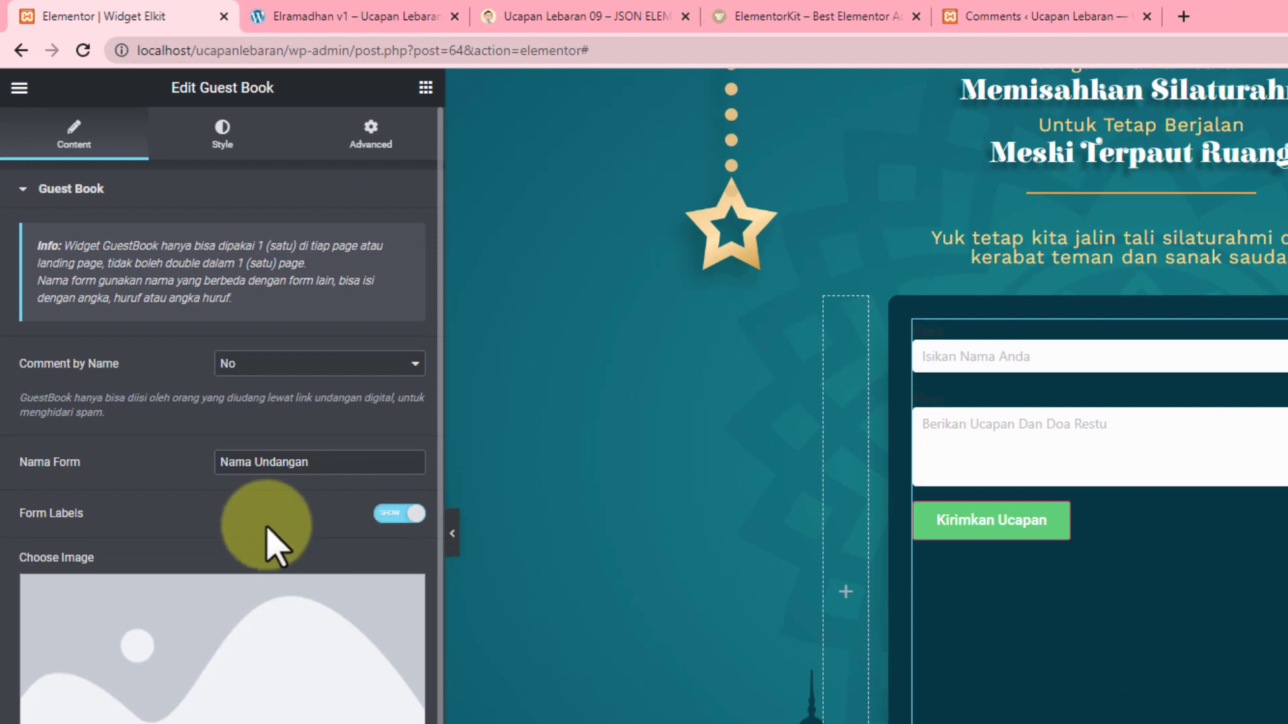
pyautogui.click(394, 522)
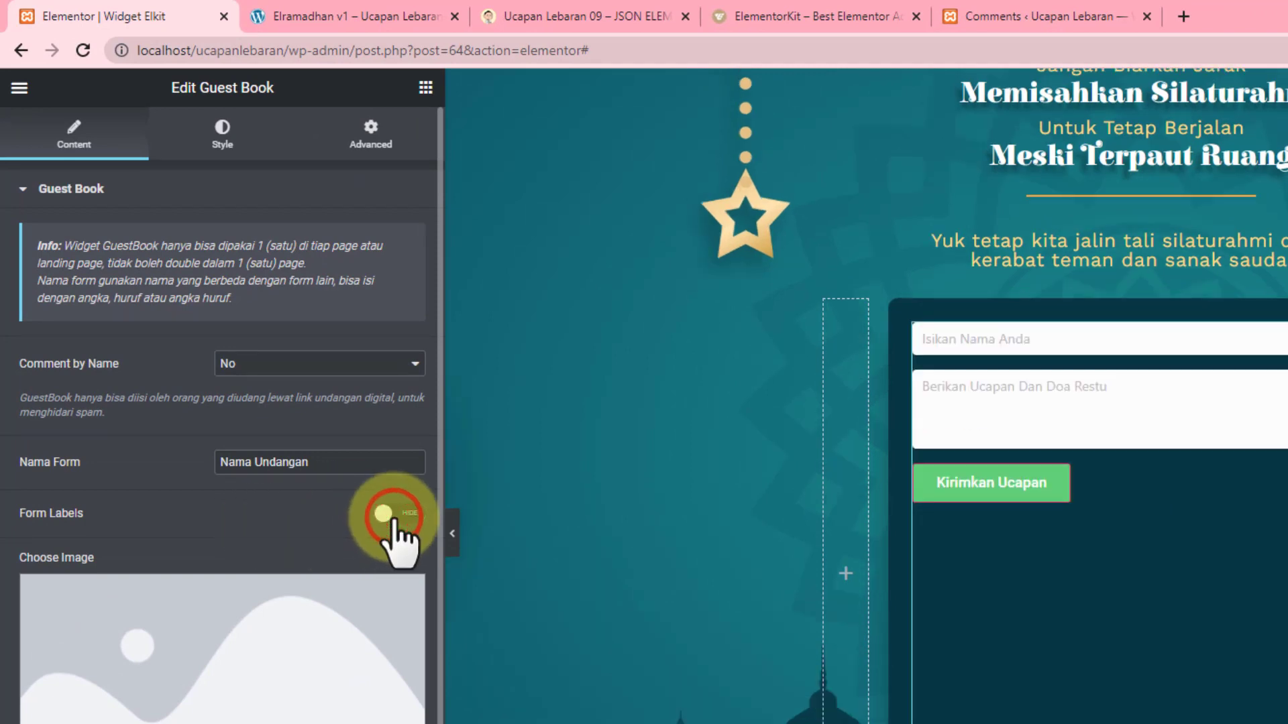
pyautogui.click(395, 516)
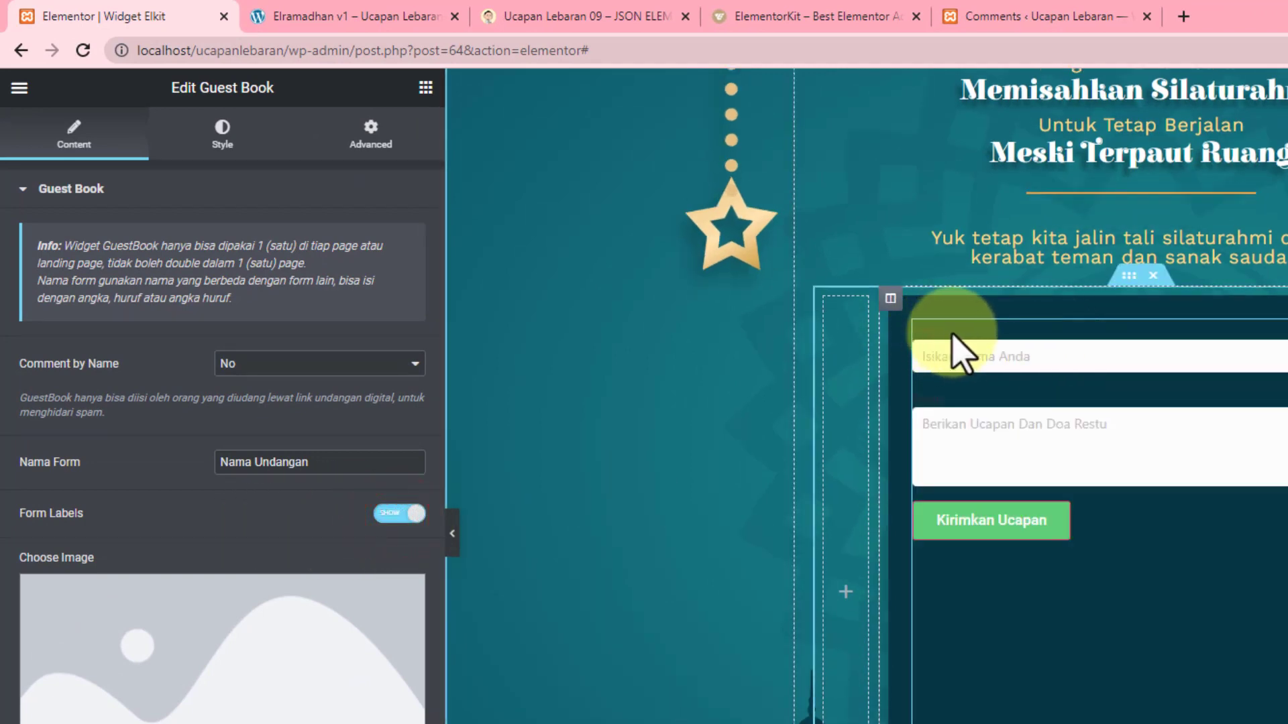
# Examine the Guest Book's style options, including the Nama text color and the Pesan section
pyautogui.click(224, 142)
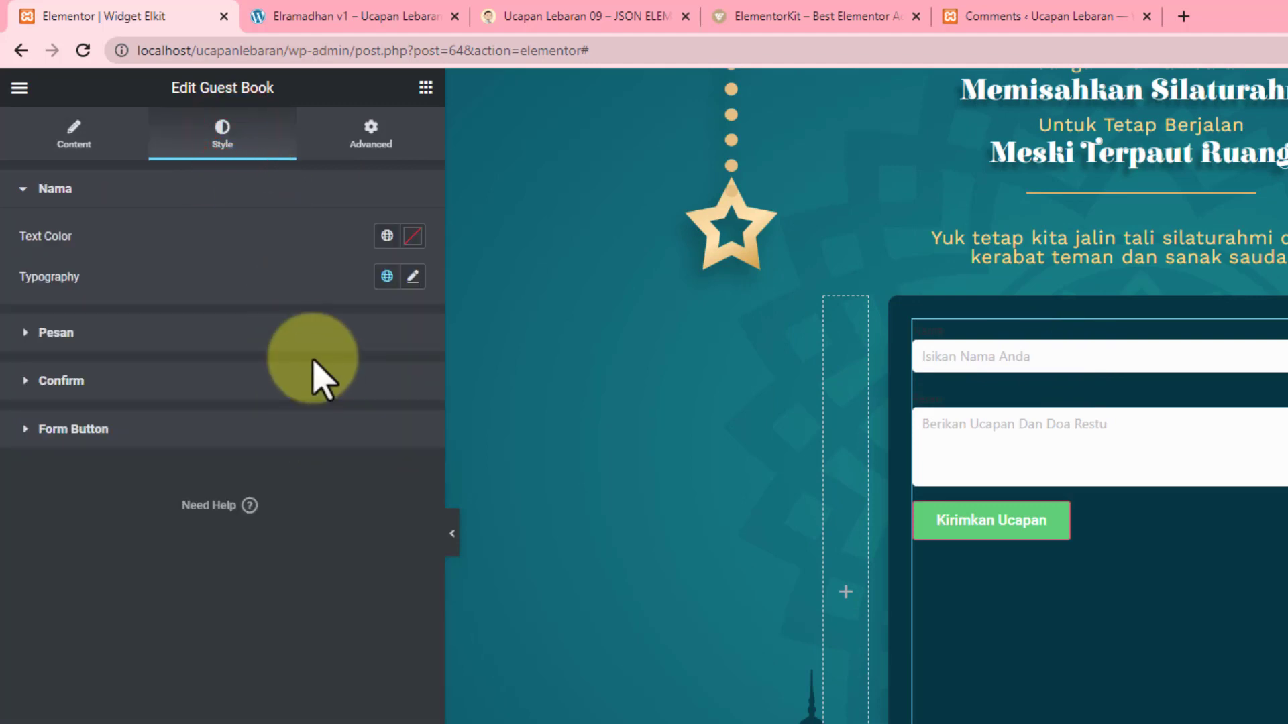
pyautogui.click(412, 236)
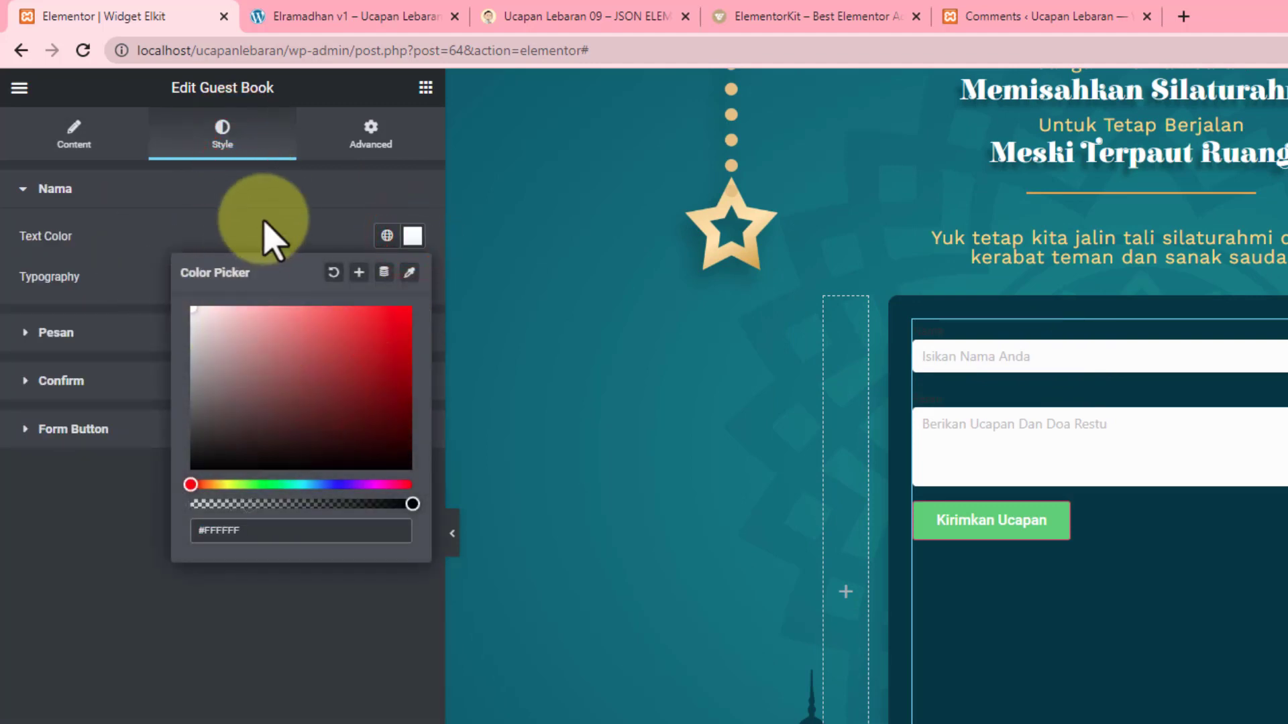
pyautogui.click(277, 359)
pyautogui.click(304, 207)
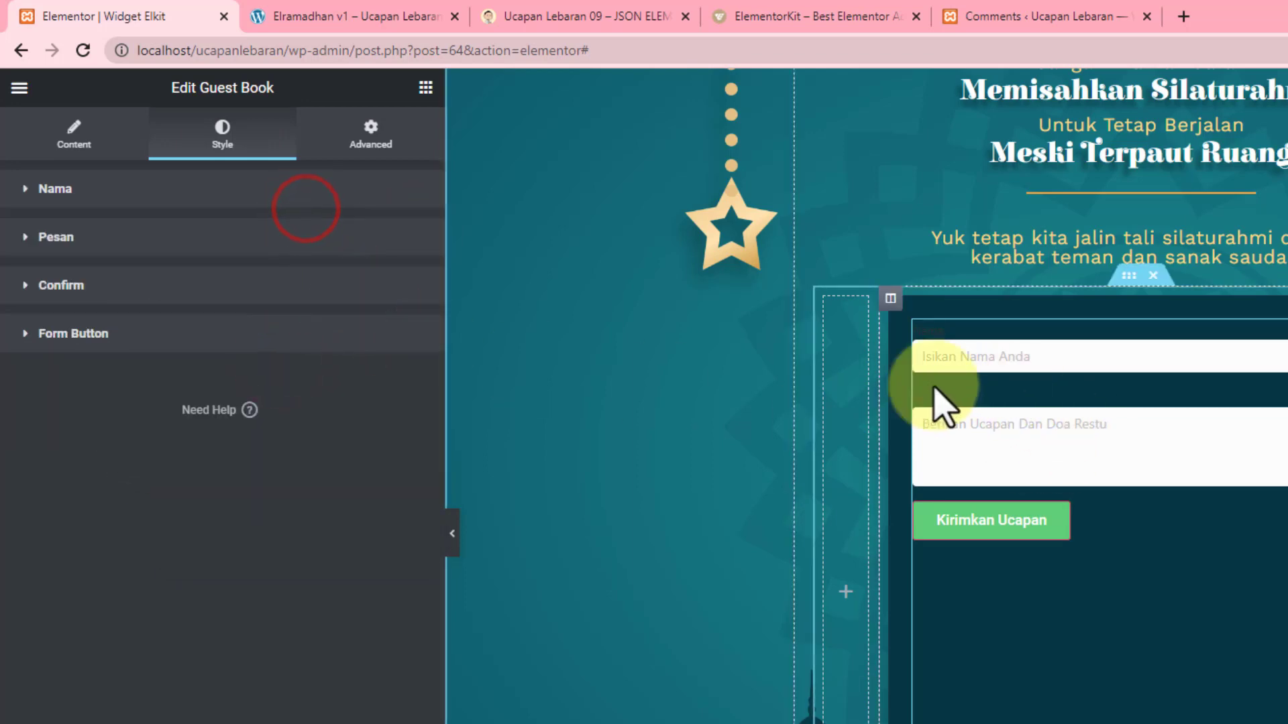
pyautogui.click(299, 239)
pyautogui.click(295, 235)
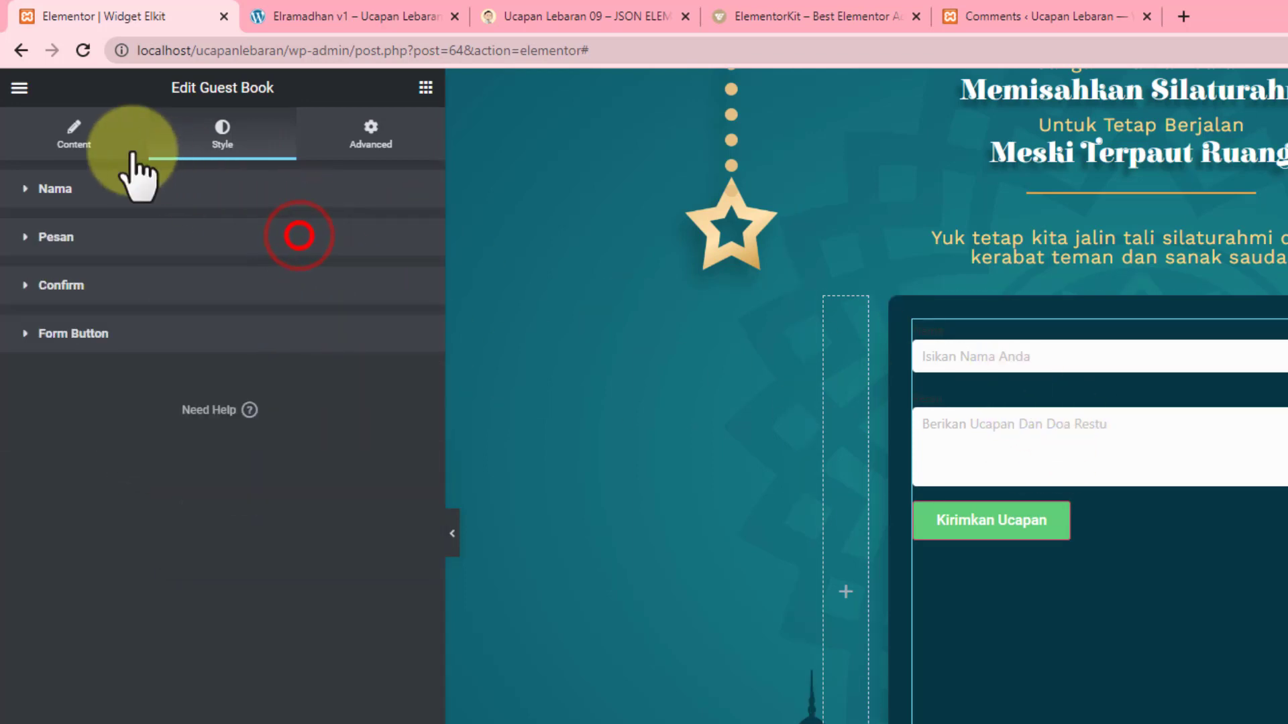
# Hide the Guest Book's form labels and set its image to the cartoon avatar with the pink background from the media library
pyautogui.click(107, 129)
pyautogui.click(406, 515)
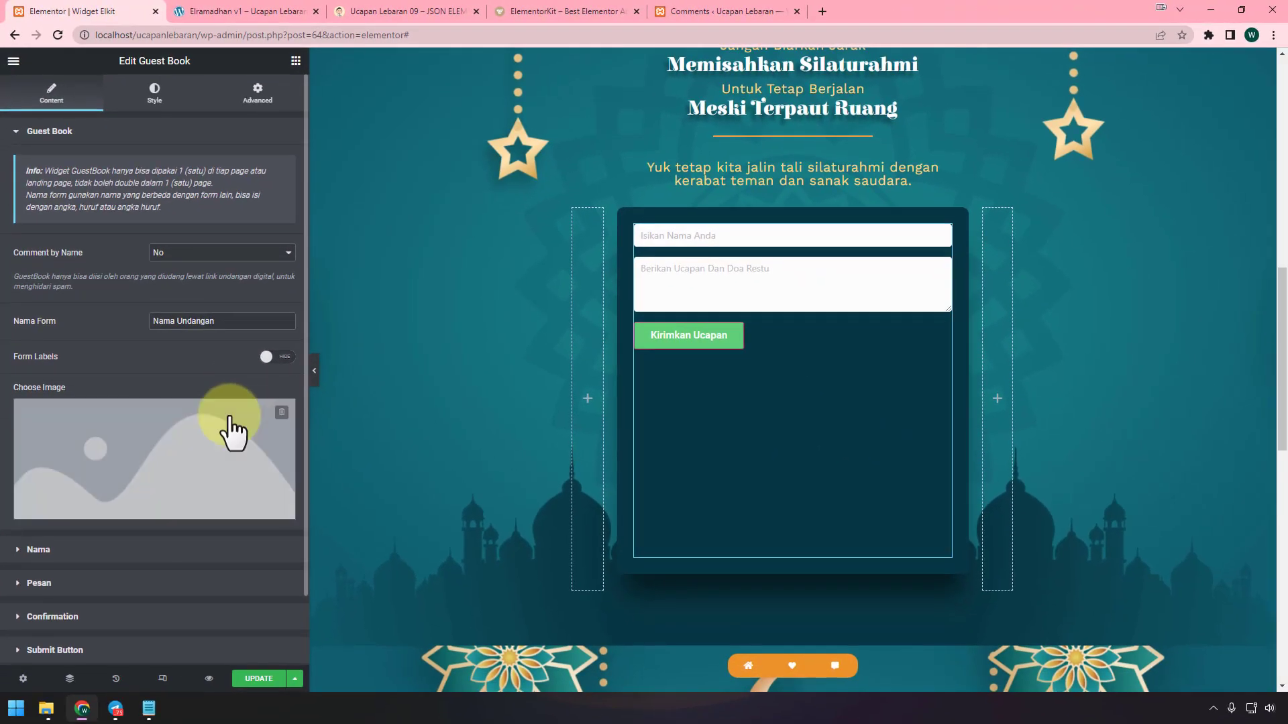
pyautogui.click(233, 658)
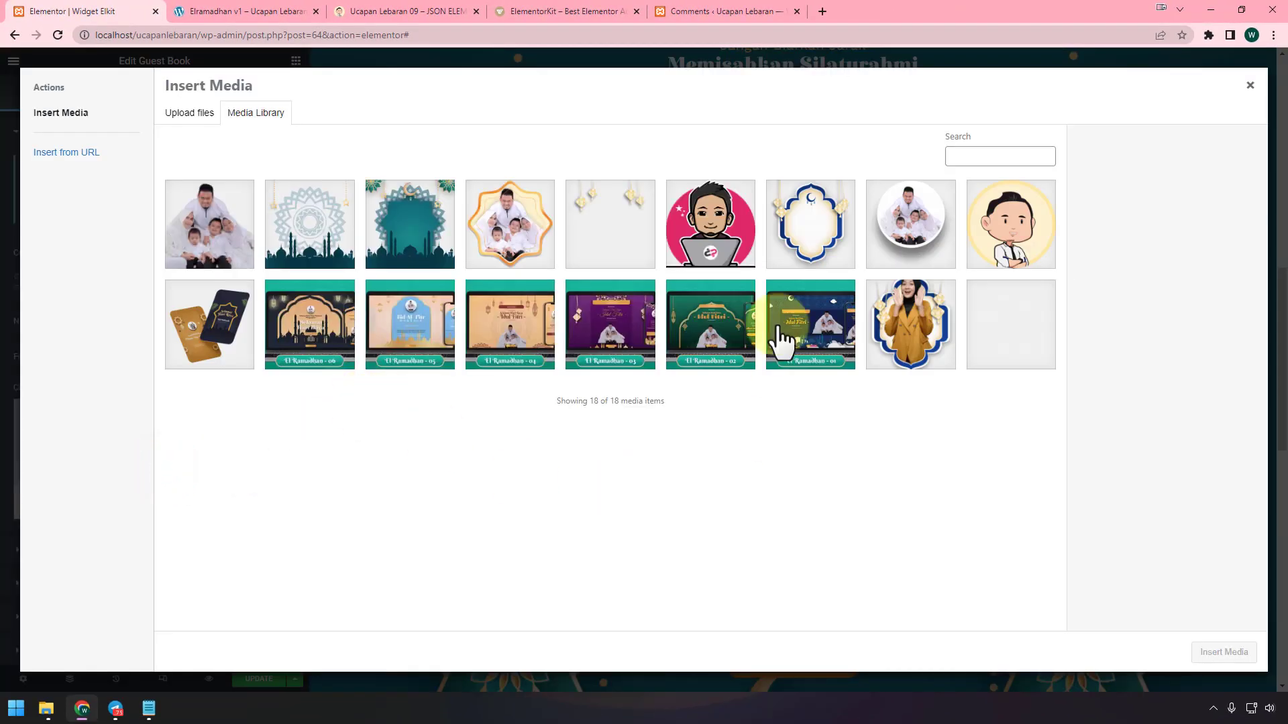
pyautogui.click(725, 238)
pyautogui.click(1243, 660)
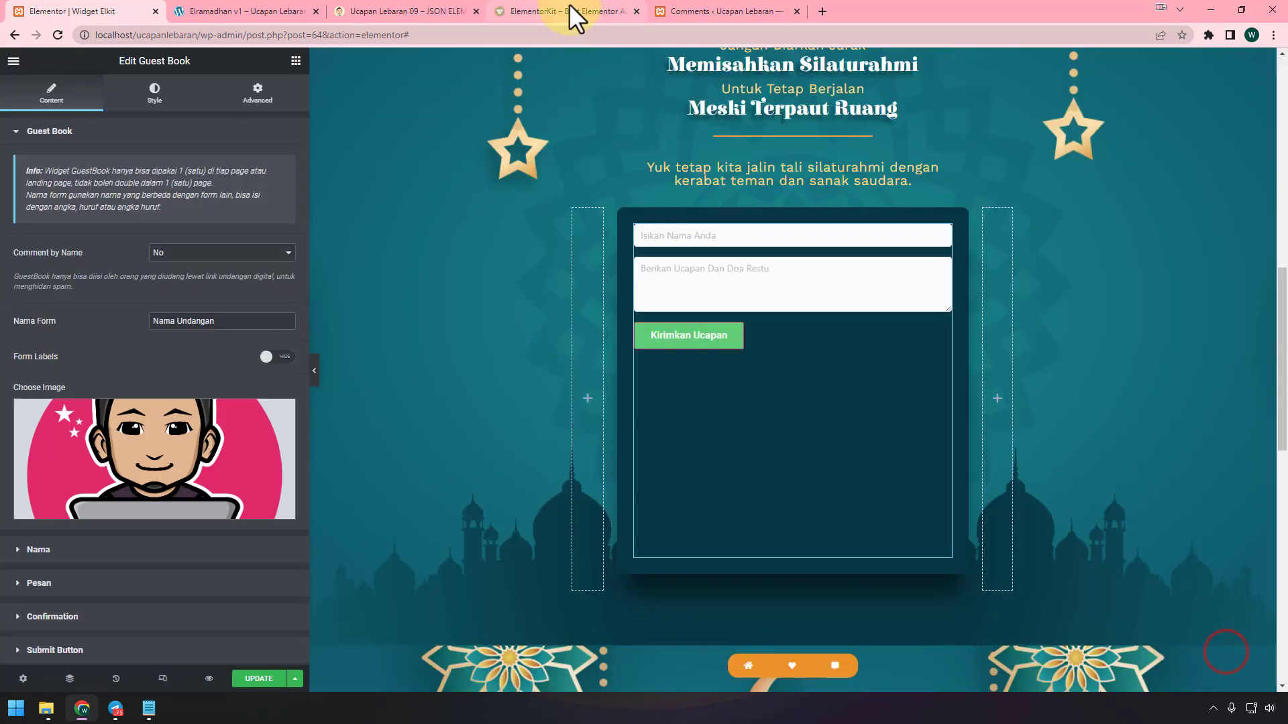
# View the greeting form and comment avatars on the Ucapan Lebaran 09 sample page, and return to the Elementor editor
pyautogui.click(569, 12)
pyautogui.click(442, 8)
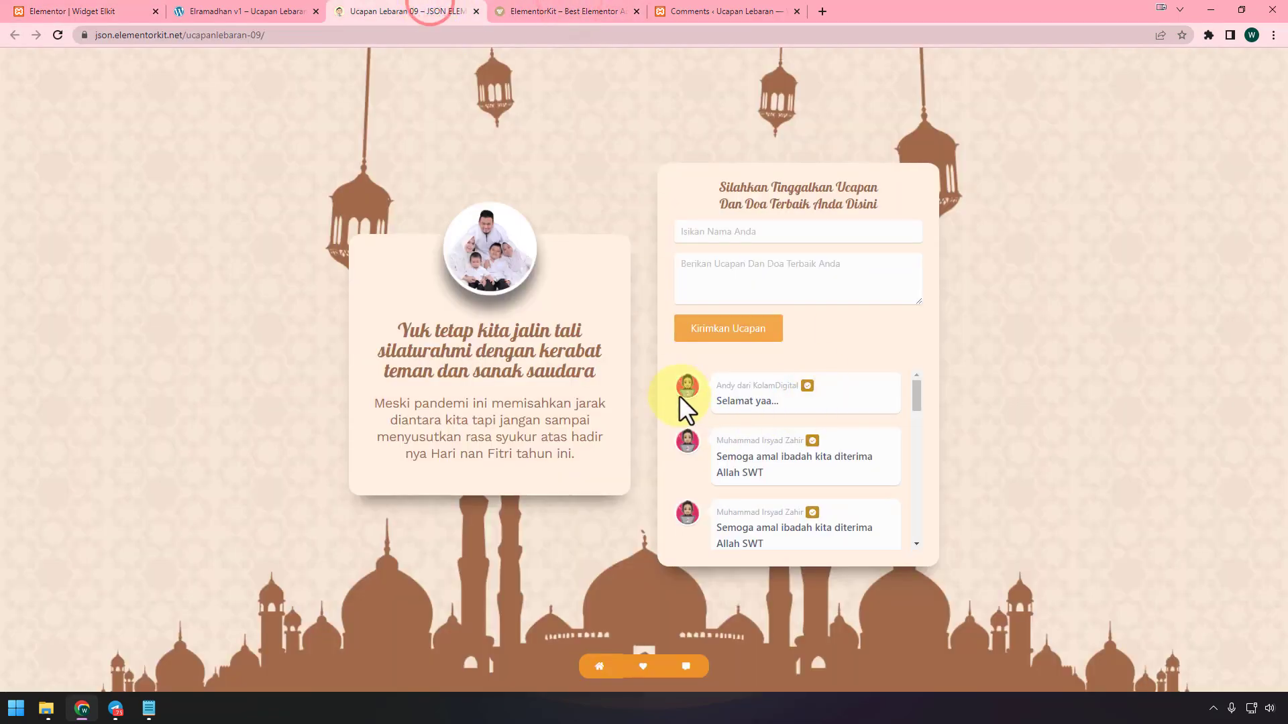
pyautogui.click(94, 11)
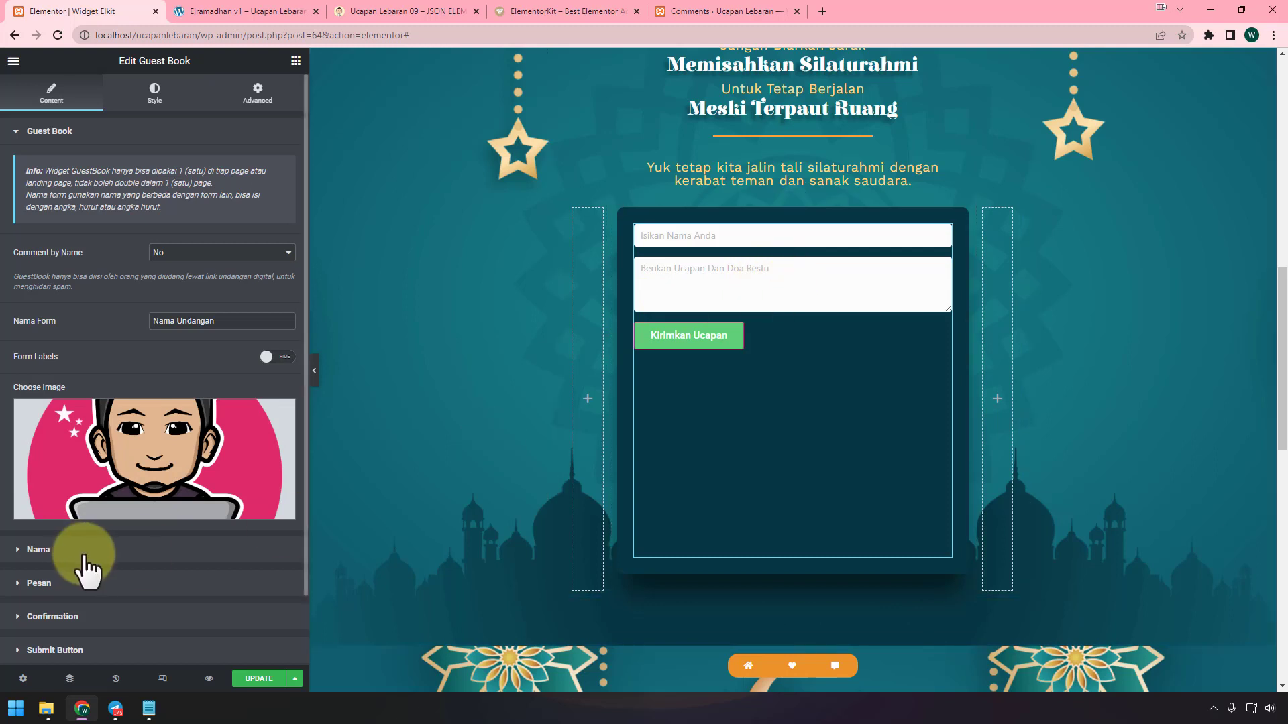
# Set the Guest Book's Pesan placeholder to "Berikan Ucapan Dan Doa Terbaik Anda" and check the Nama field settings
pyautogui.click(100, 584)
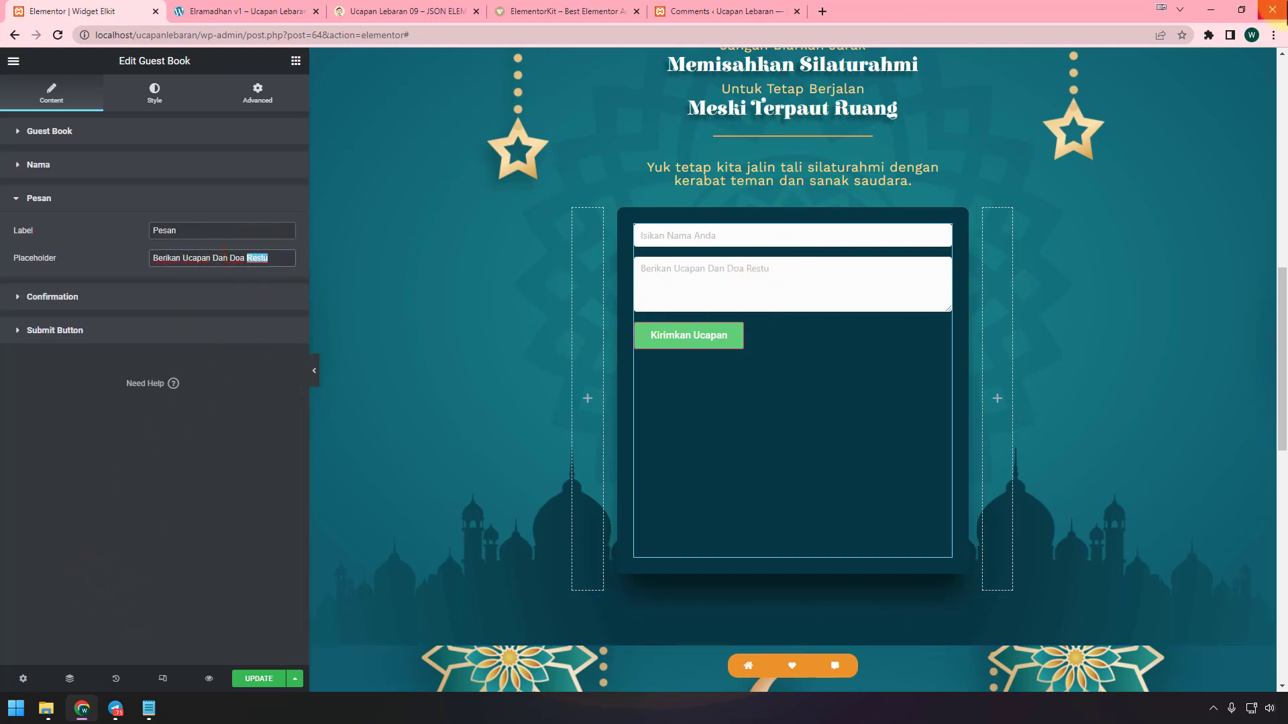
pyautogui.write('Terbaik Anda')
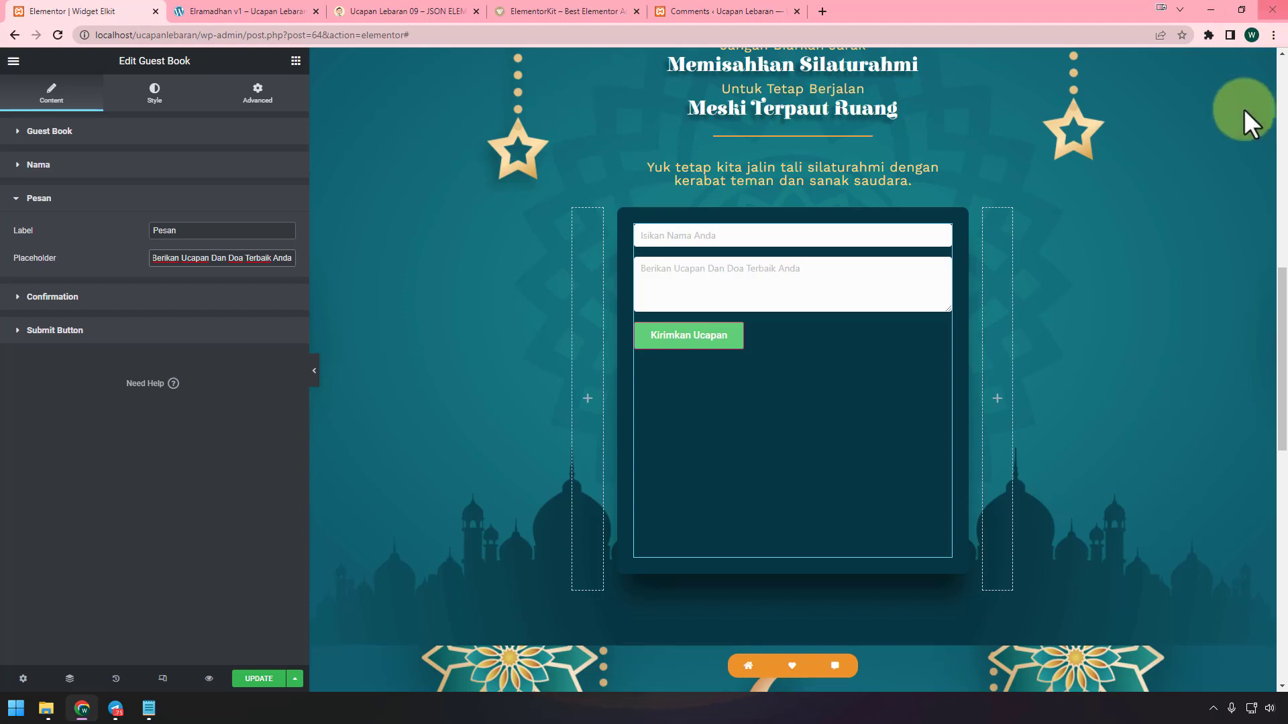
pyautogui.click(134, 164)
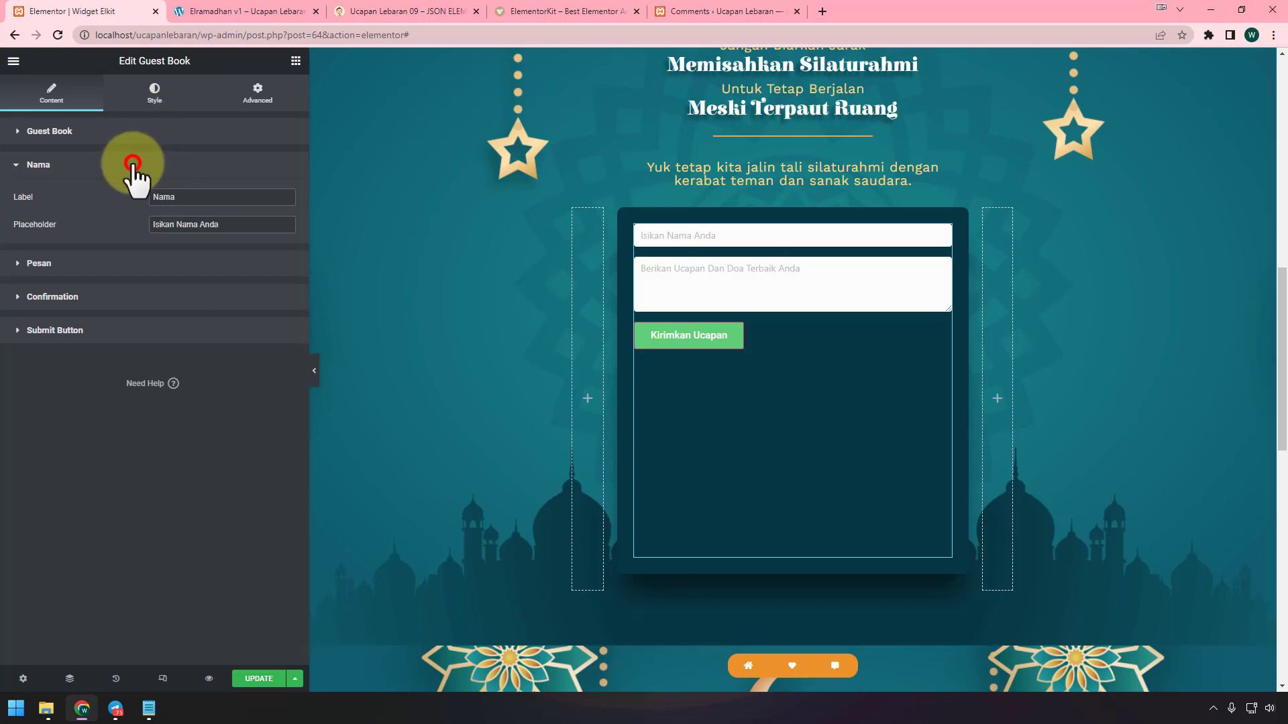
pyautogui.click(128, 263)
# Try showing the Guest Book's attendance confirmation field, view its choices in the form, and hide it again
pyautogui.click(128, 306)
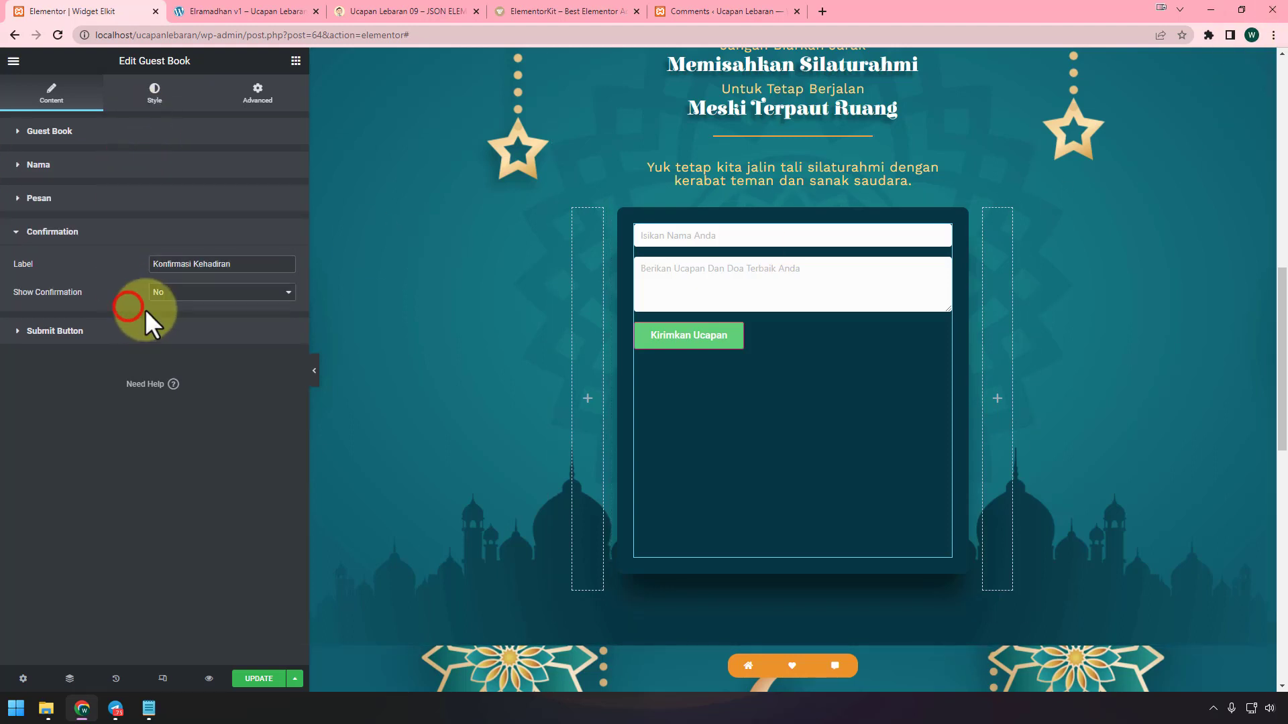
pyautogui.click(253, 291)
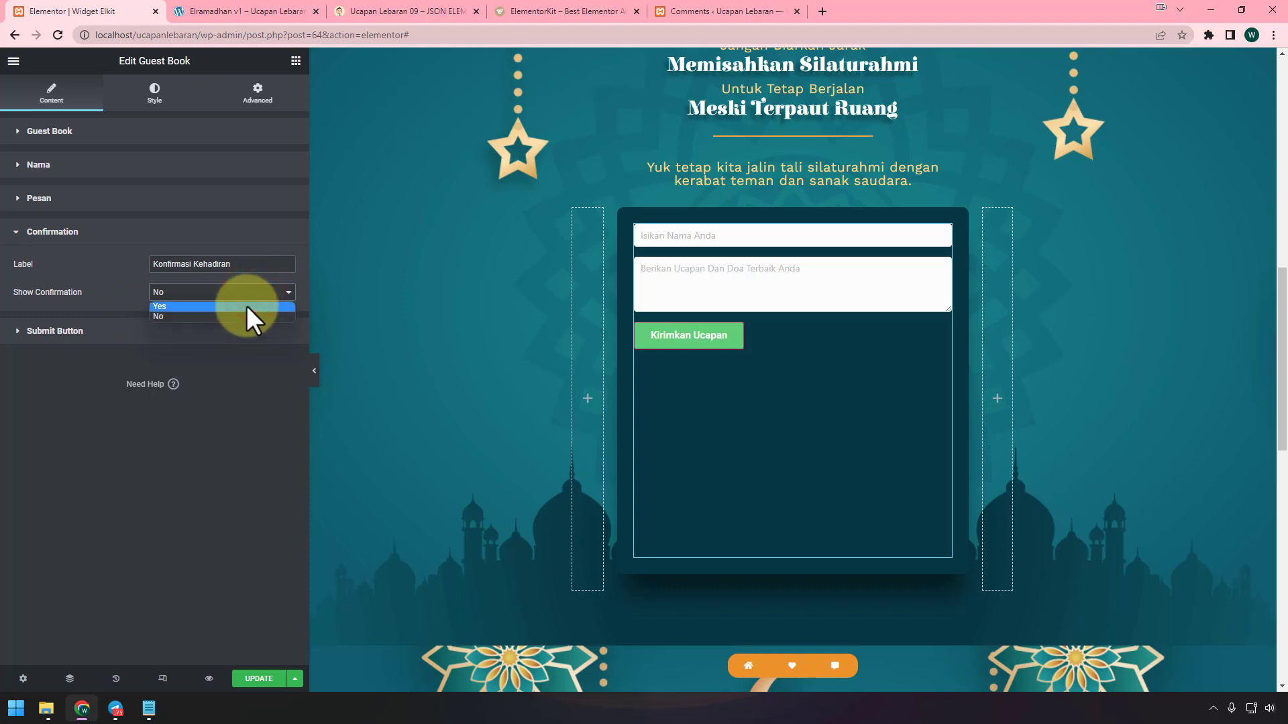
pyautogui.click(247, 306)
pyautogui.click(754, 335)
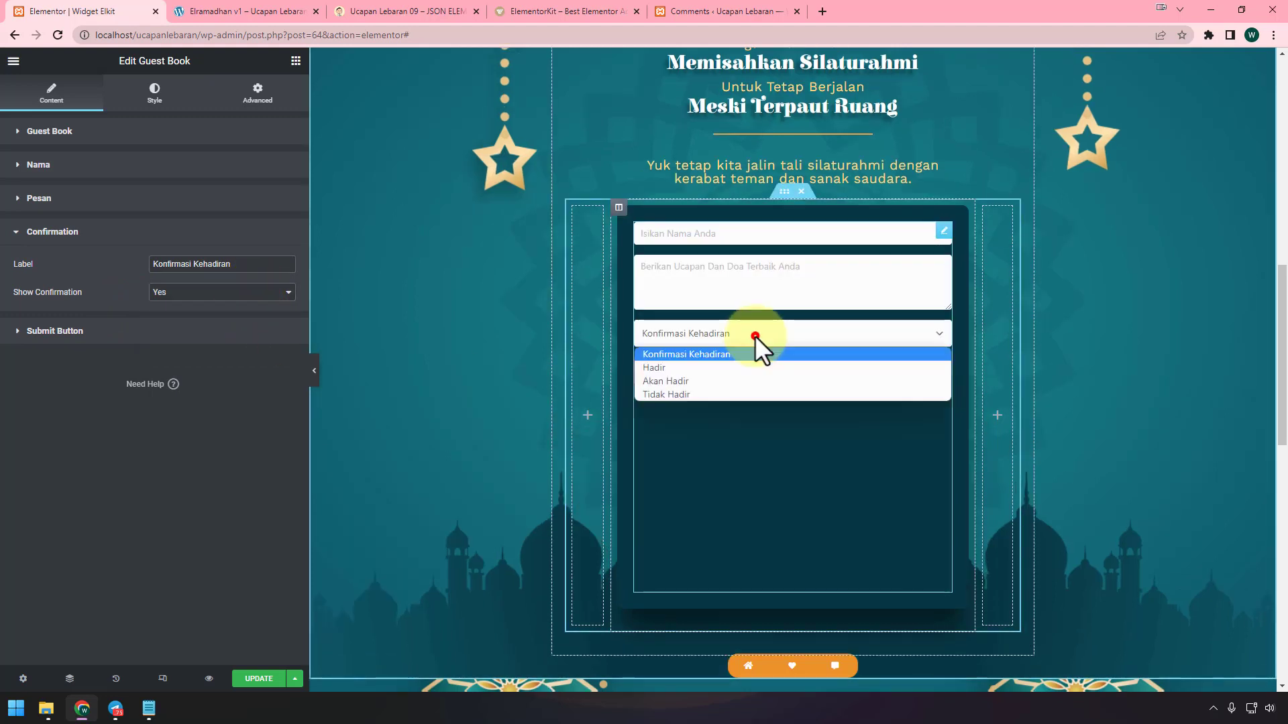
pyautogui.click(252, 295)
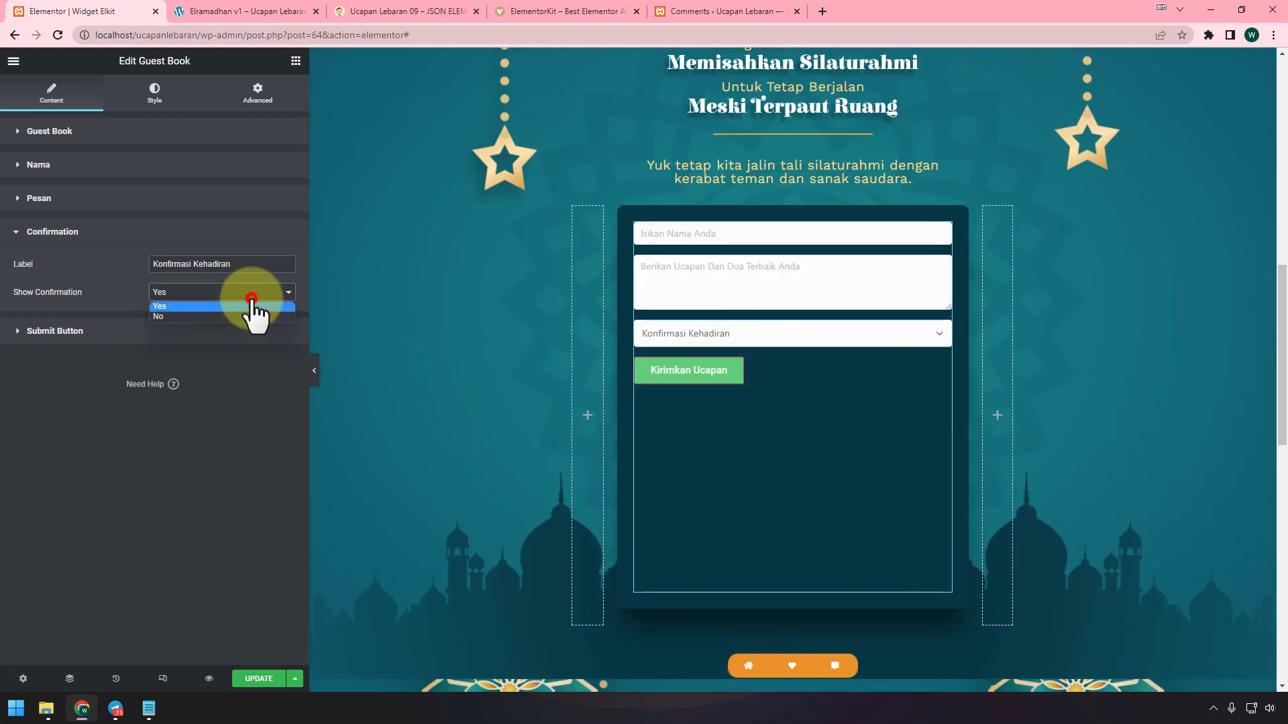
pyautogui.click(243, 315)
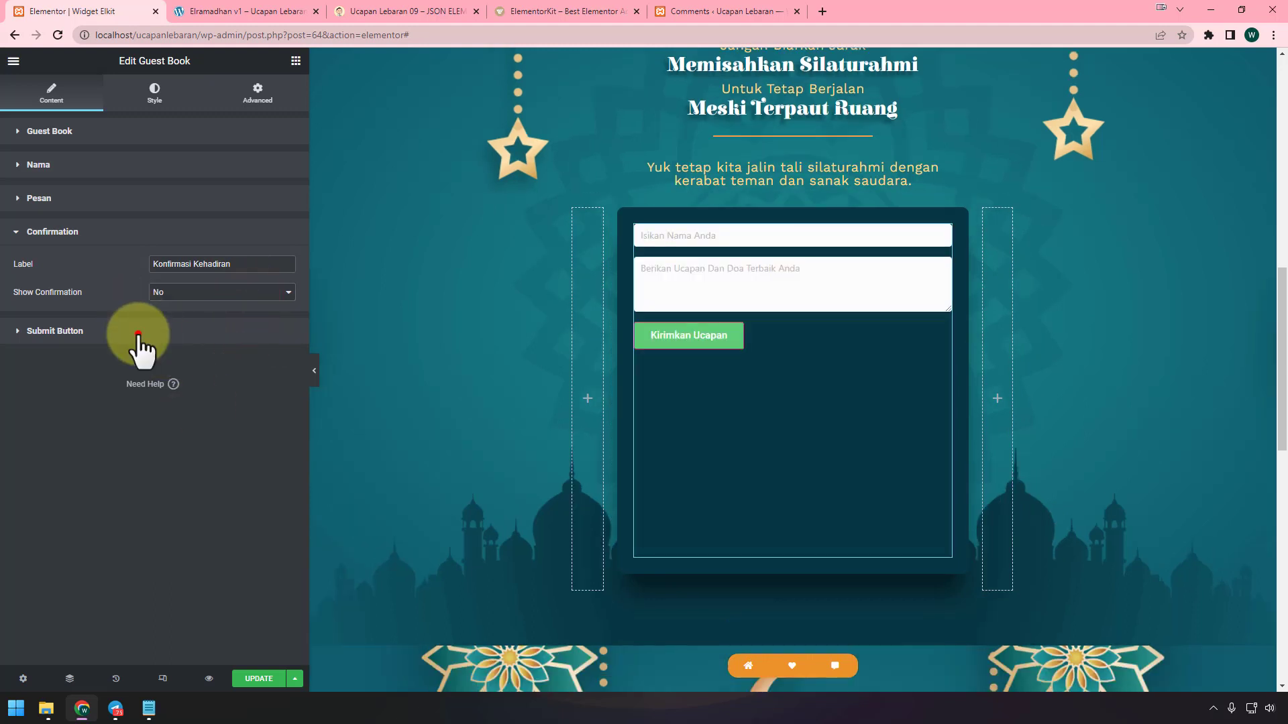
# Set the Guest Book's form name to demoelramadhan01
pyautogui.click(138, 332)
pyautogui.click(154, 94)
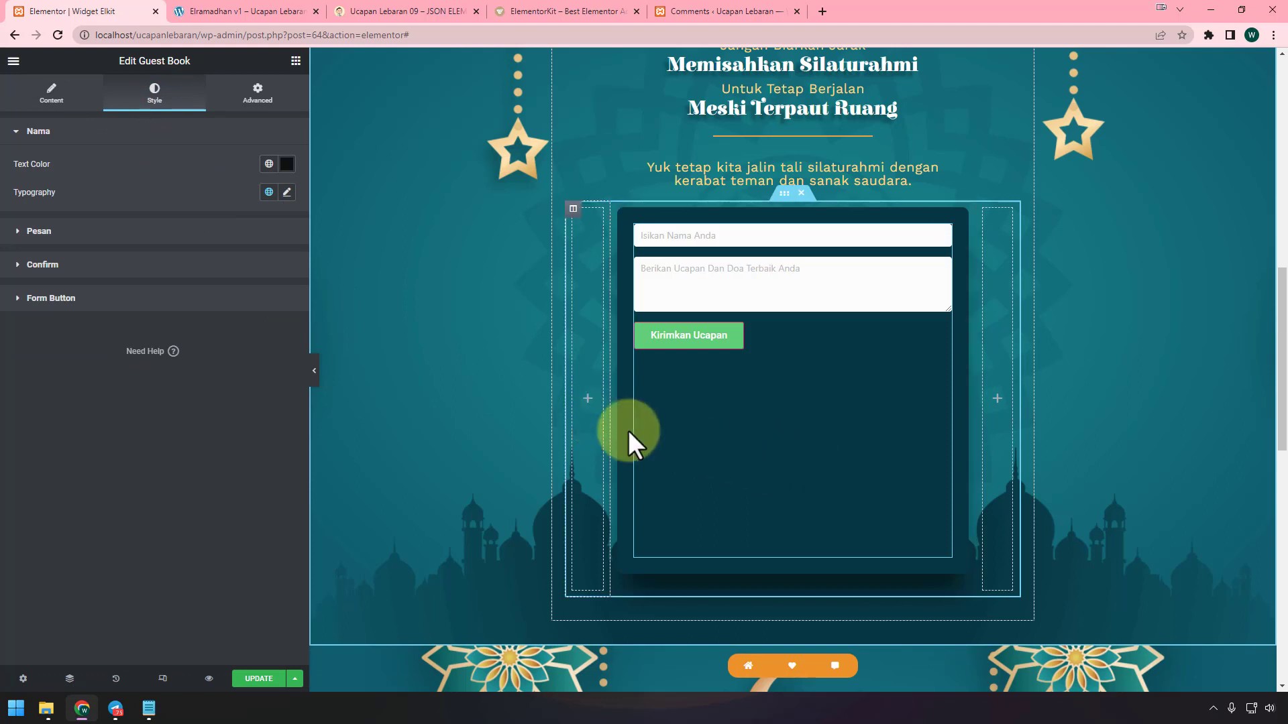
pyautogui.click(54, 94)
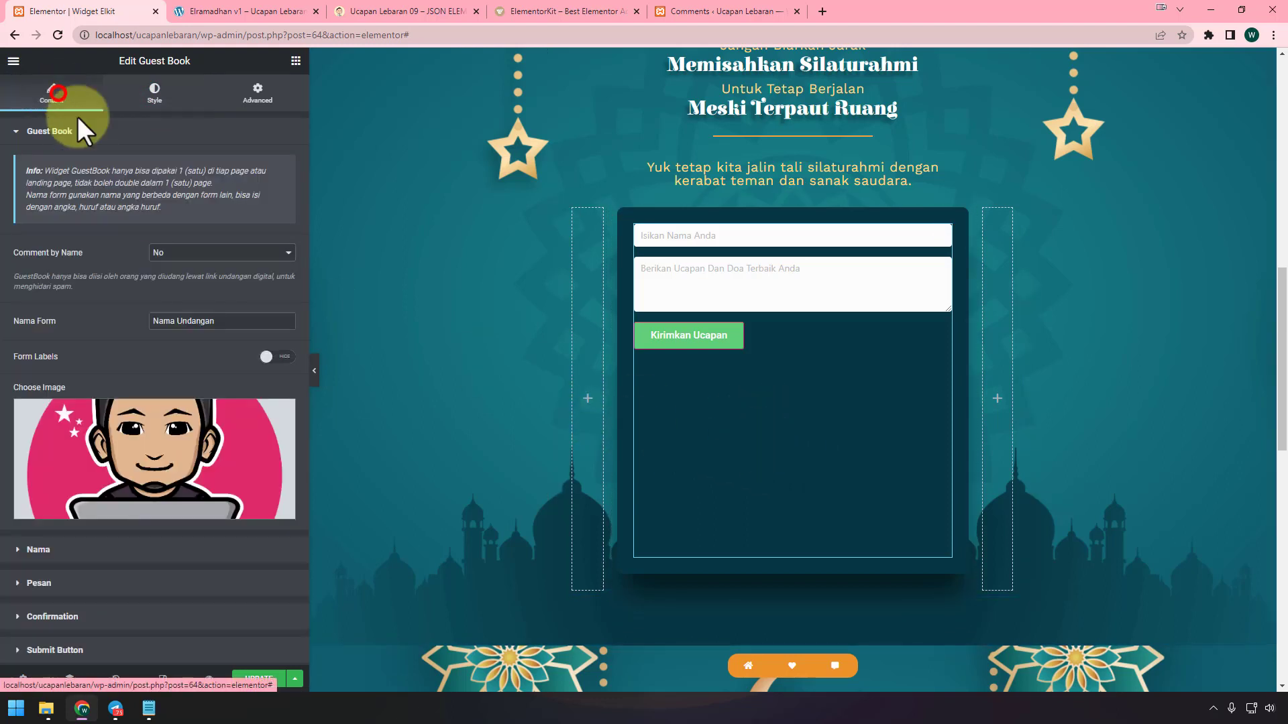
pyautogui.moveTo(231, 328); pyautogui.dragTo(122, 316)
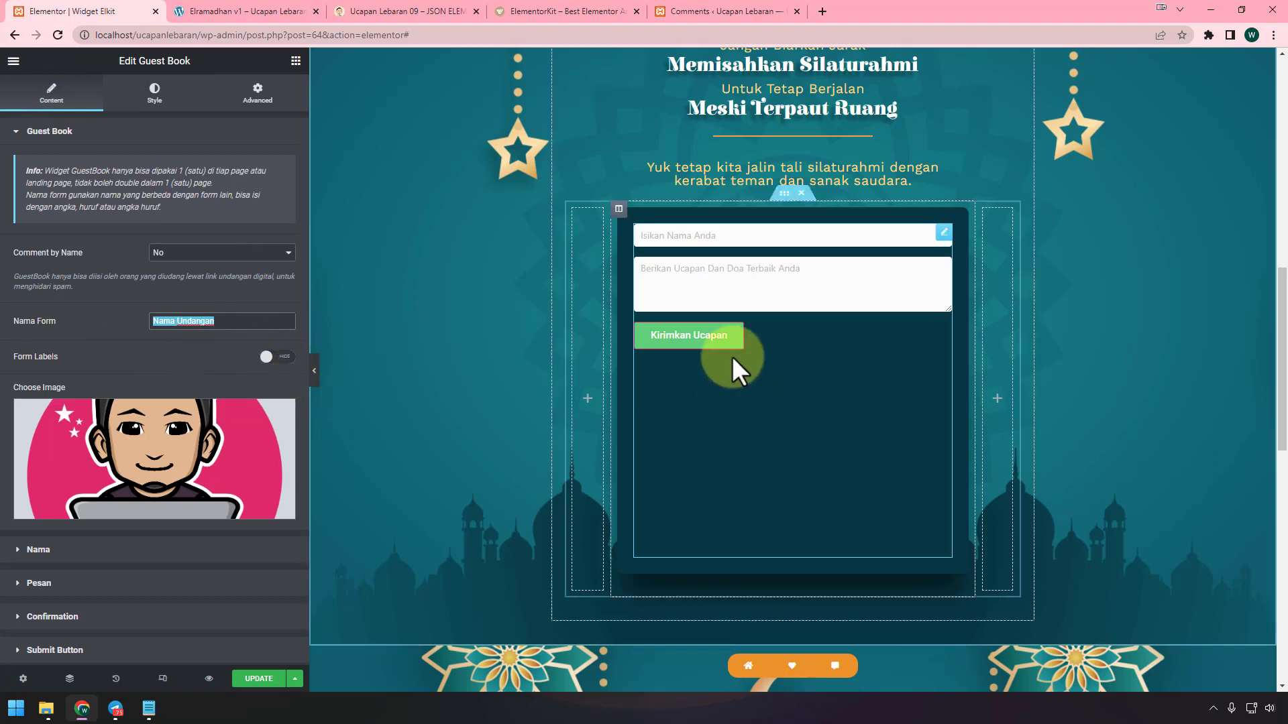
pyautogui.write('de')
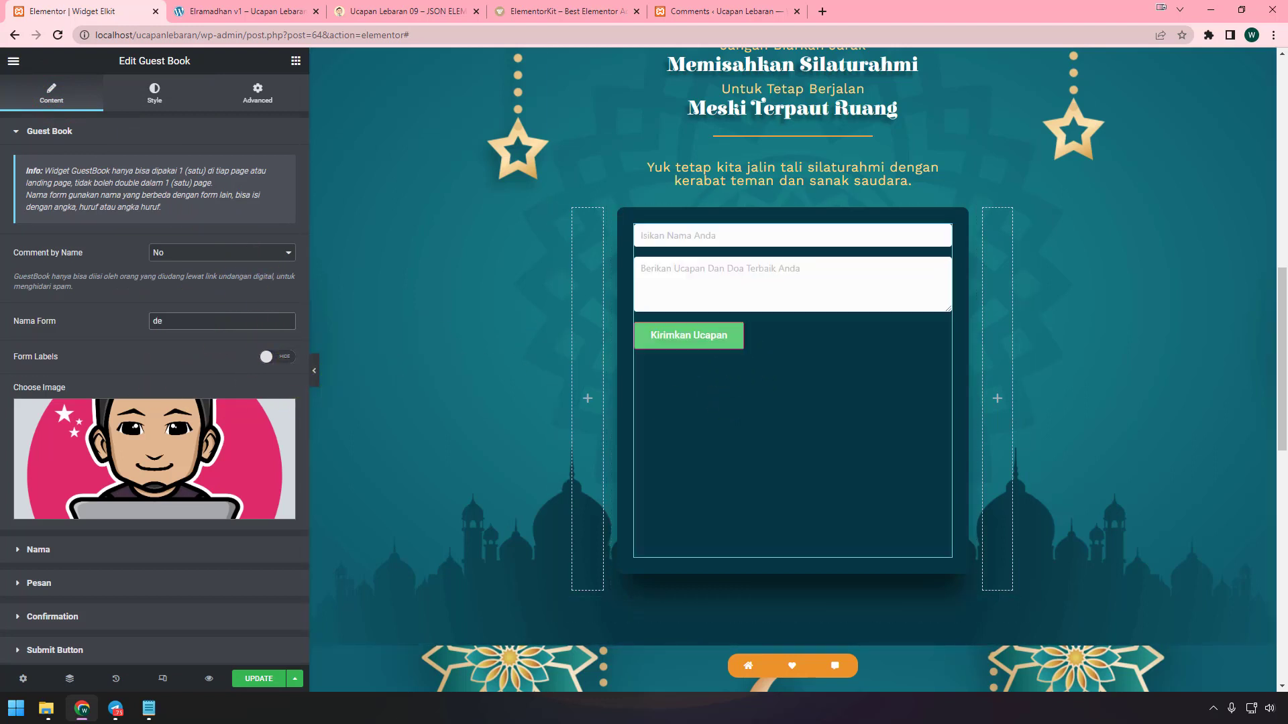
pyautogui.write('moelramadhan')
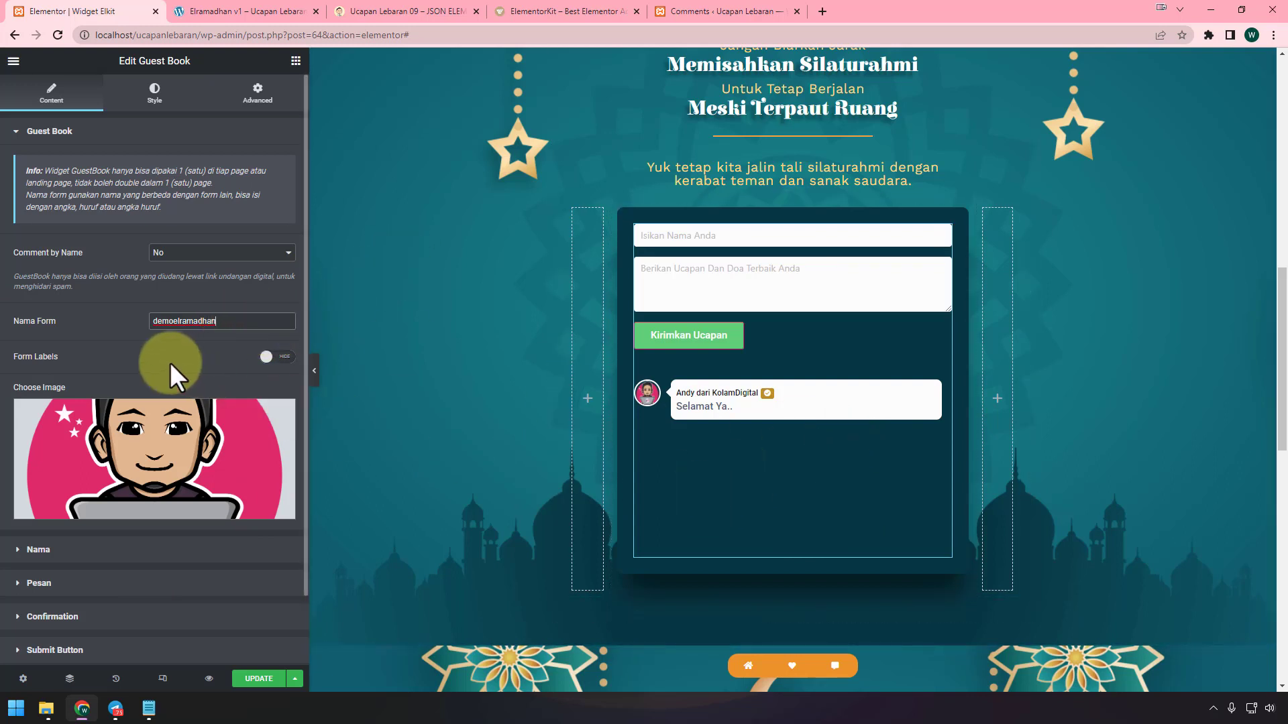
pyautogui.click(249, 322)
pyautogui.write('01')
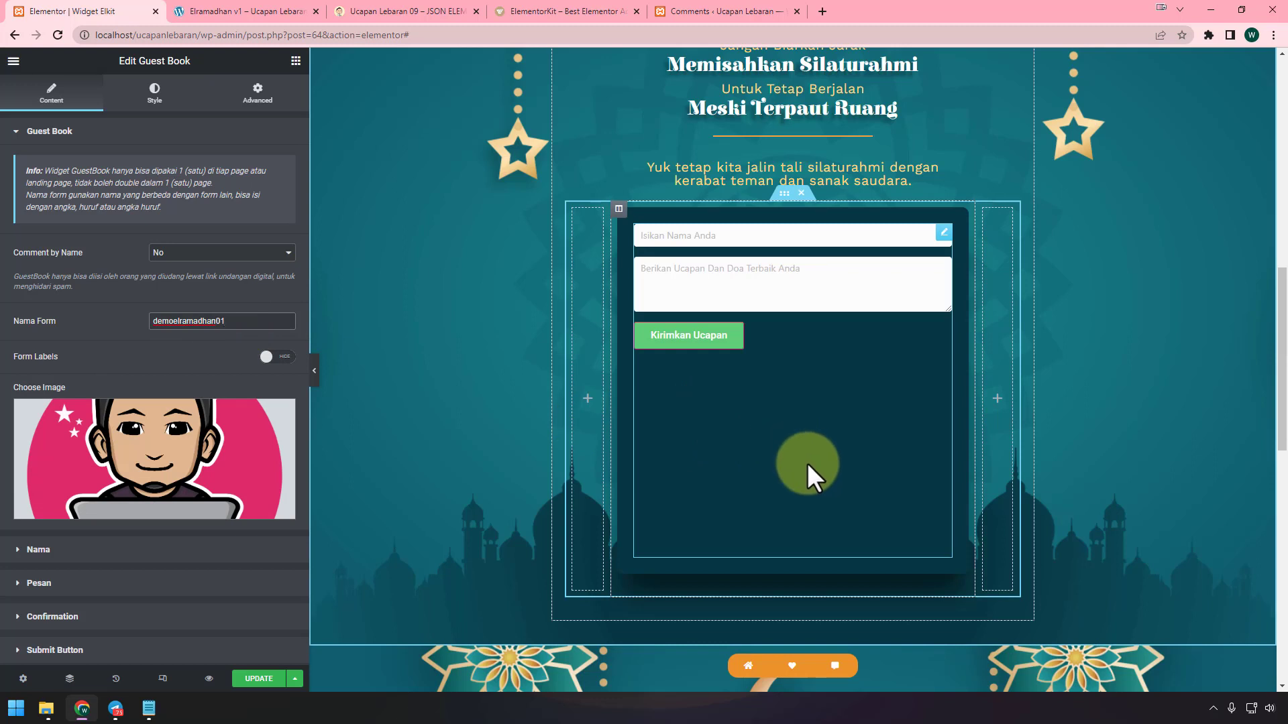
# Add the Comment Kit widget below the Guest Book in the dark container and expand its comment form
pyautogui.click(295, 62)
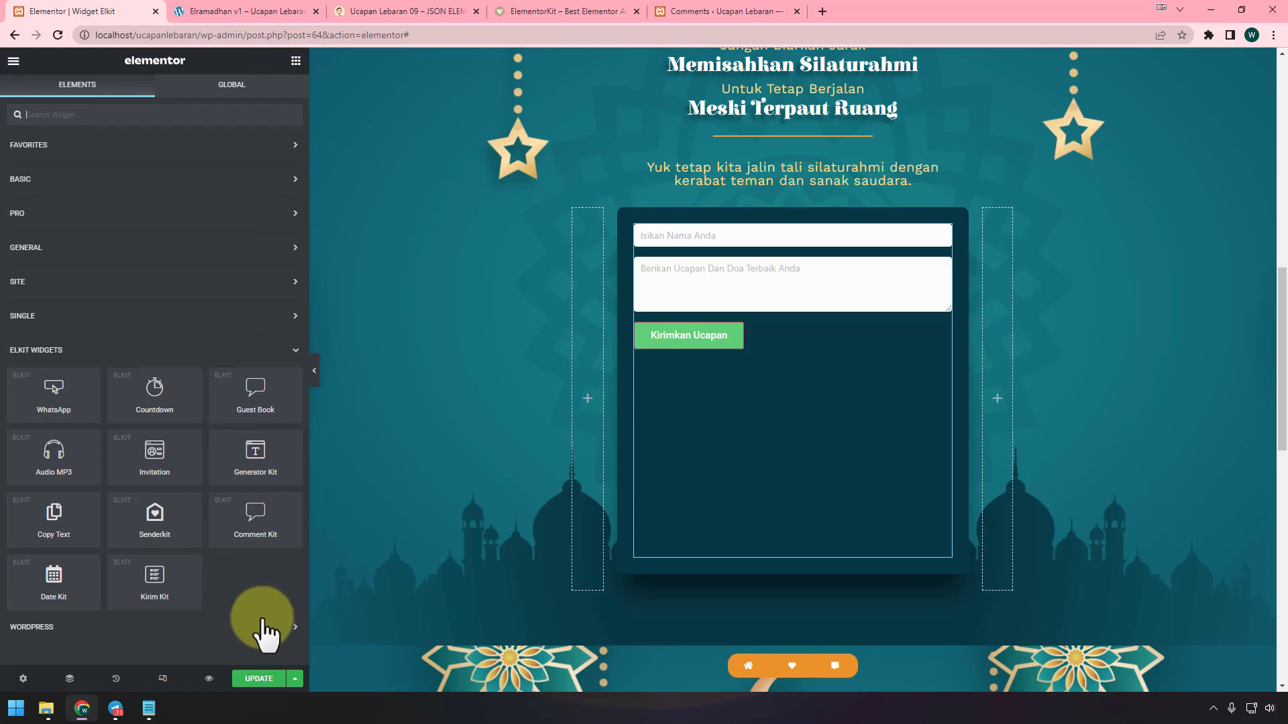
pyautogui.moveTo(249, 531); pyautogui.dragTo(774, 520)
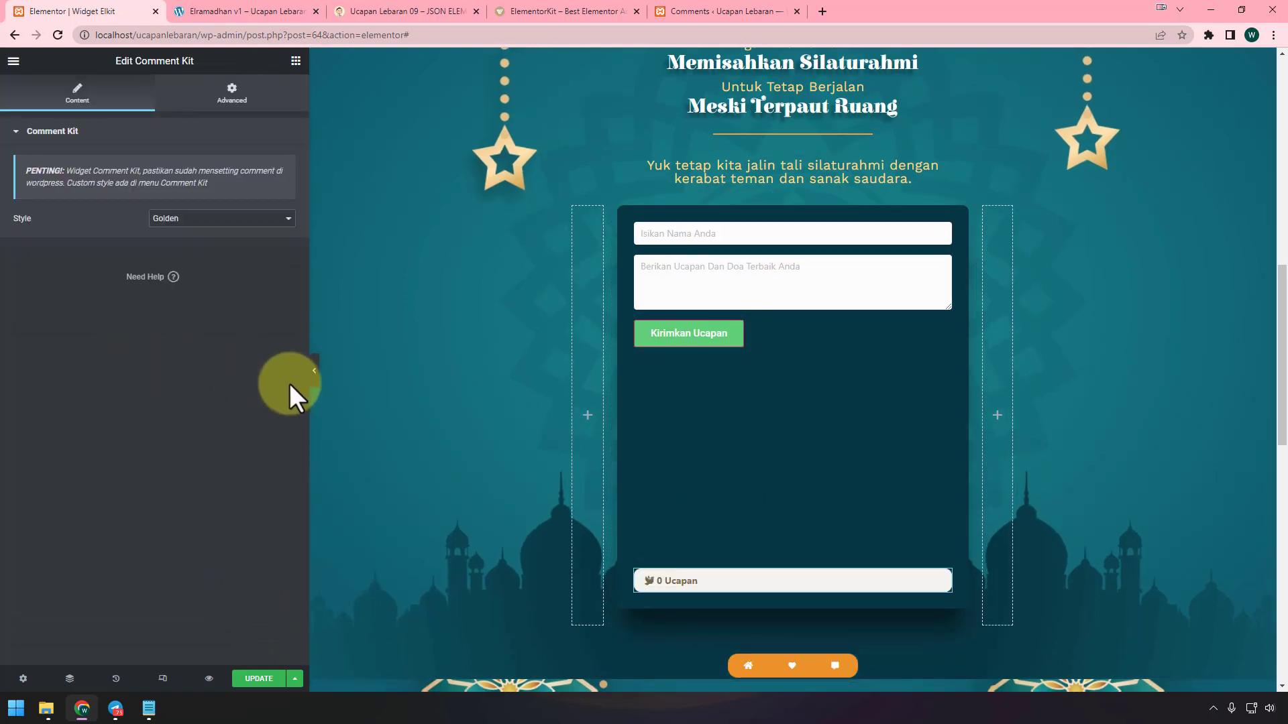
pyautogui.click(669, 580)
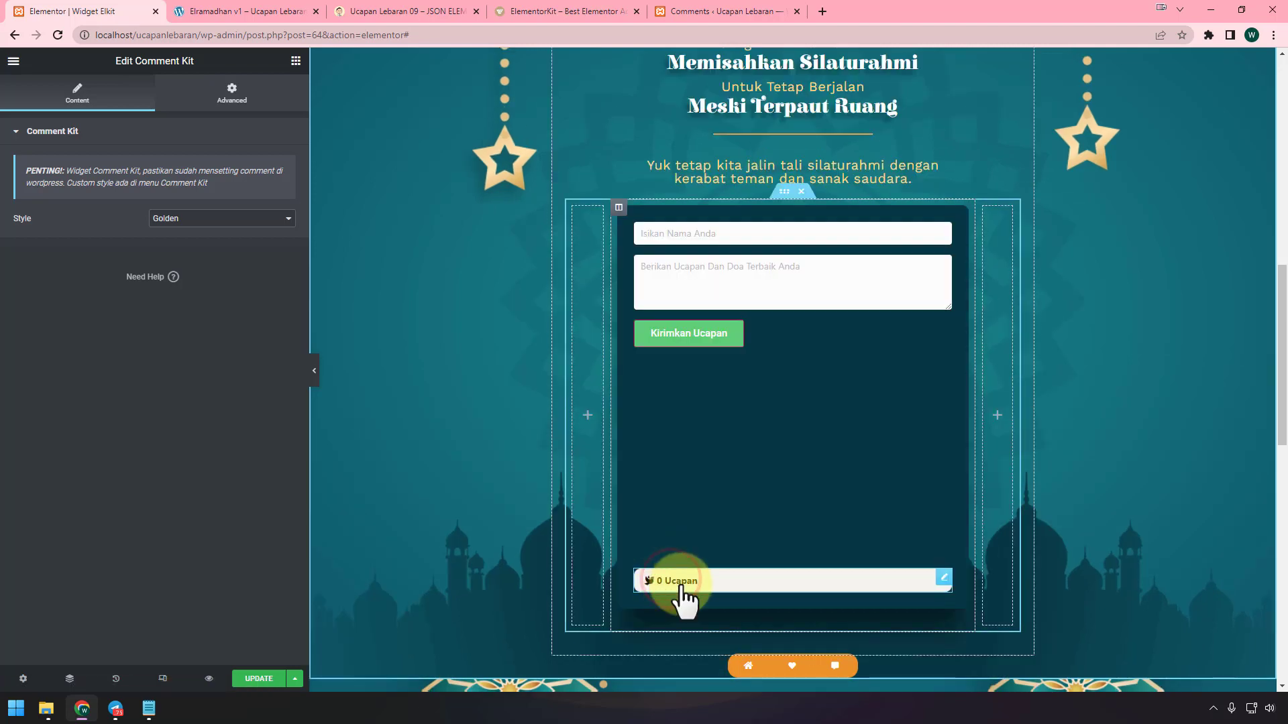
pyautogui.scroll(-4, 738, 510)
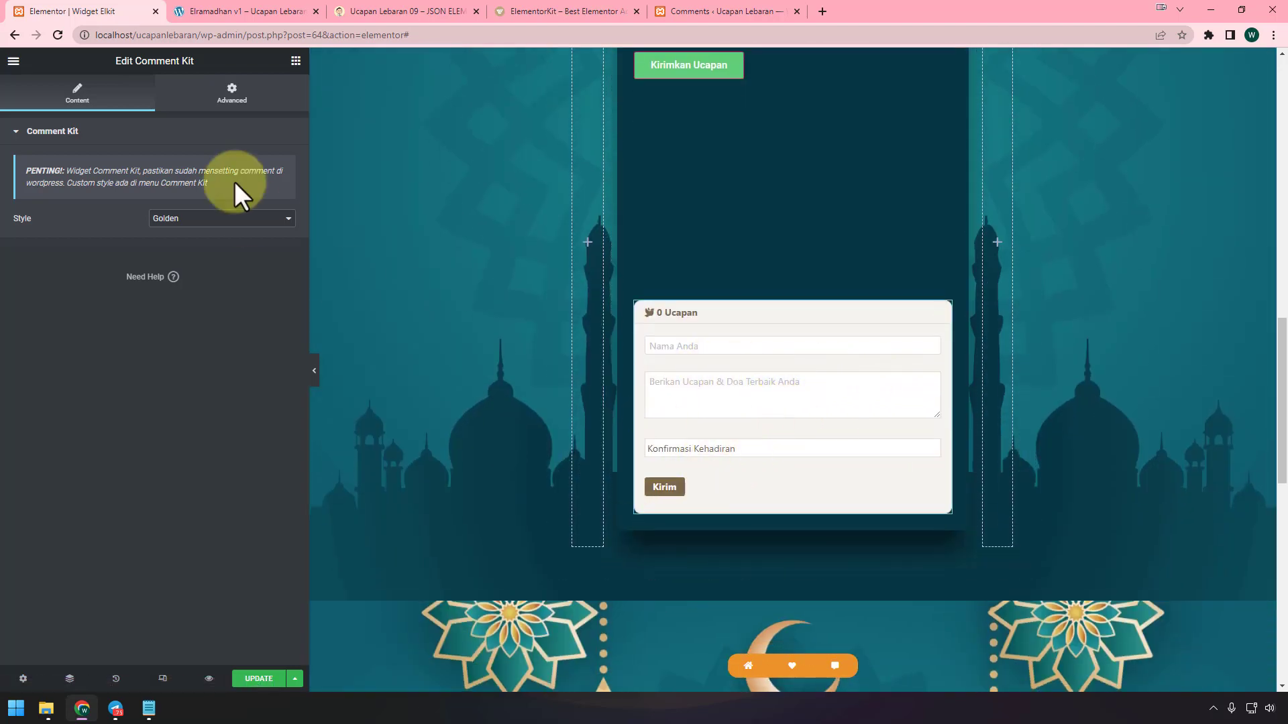
# Hide the Comment Kit's confirmation field with the custom CSS ".wdp-select { Visibility : hidden ; }" copied from the Notepad notes
pyautogui.click(235, 101)
pyautogui.scroll(-5, 202, 469)
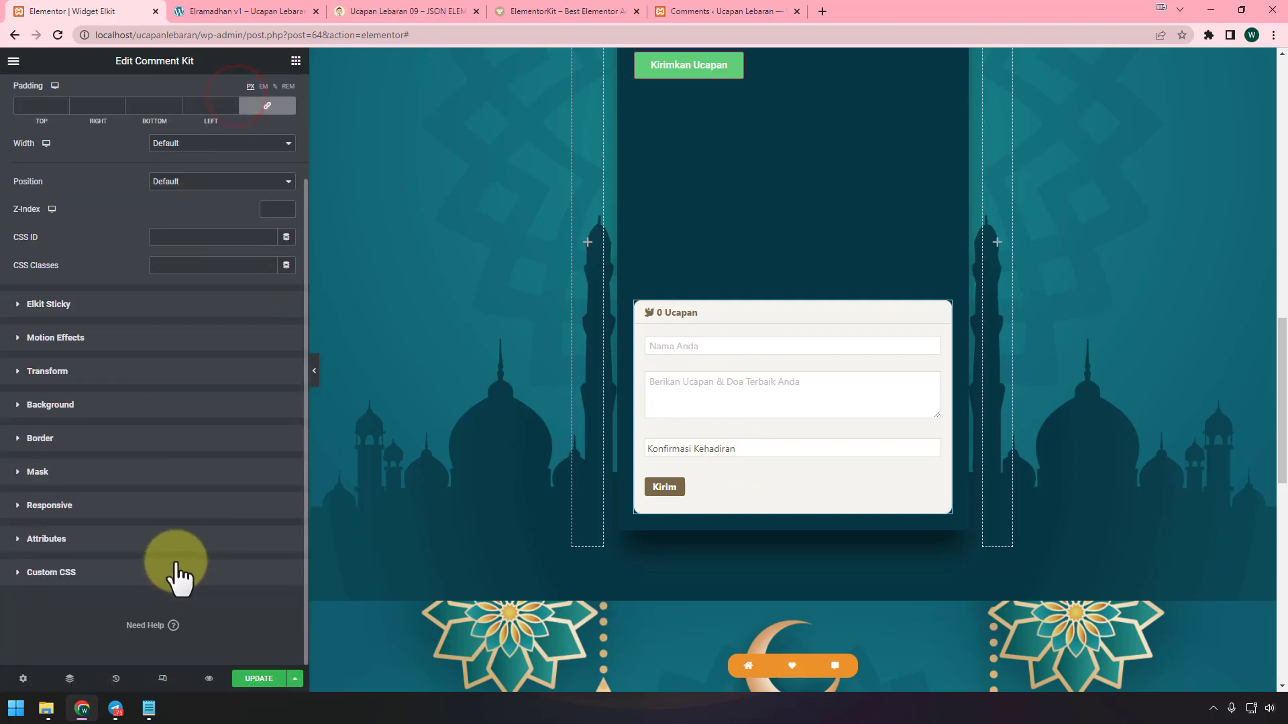
pyautogui.click(149, 572)
pyautogui.click(149, 709)
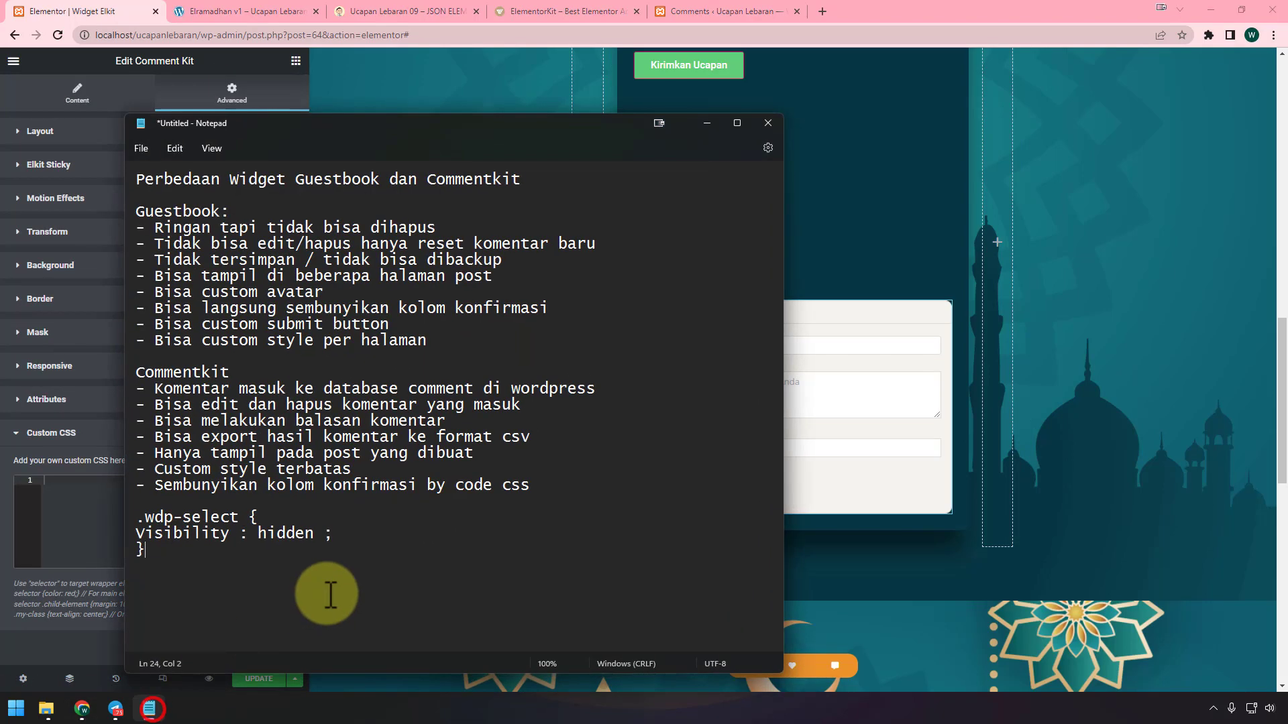
pyautogui.moveTo(158, 555); pyautogui.dragTo(138, 515)
pyautogui.rightClick(147, 519)
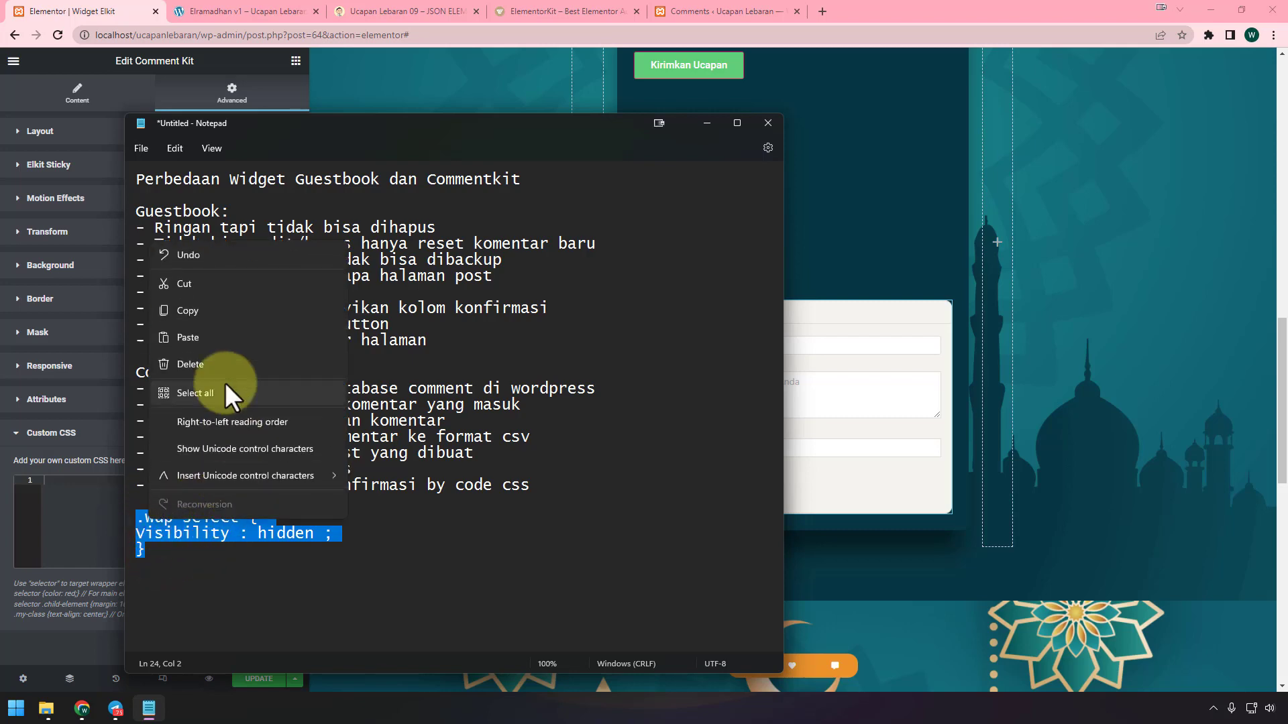
pyautogui.click(224, 319)
pyautogui.click(67, 482)
pyautogui.rightClick(67, 482)
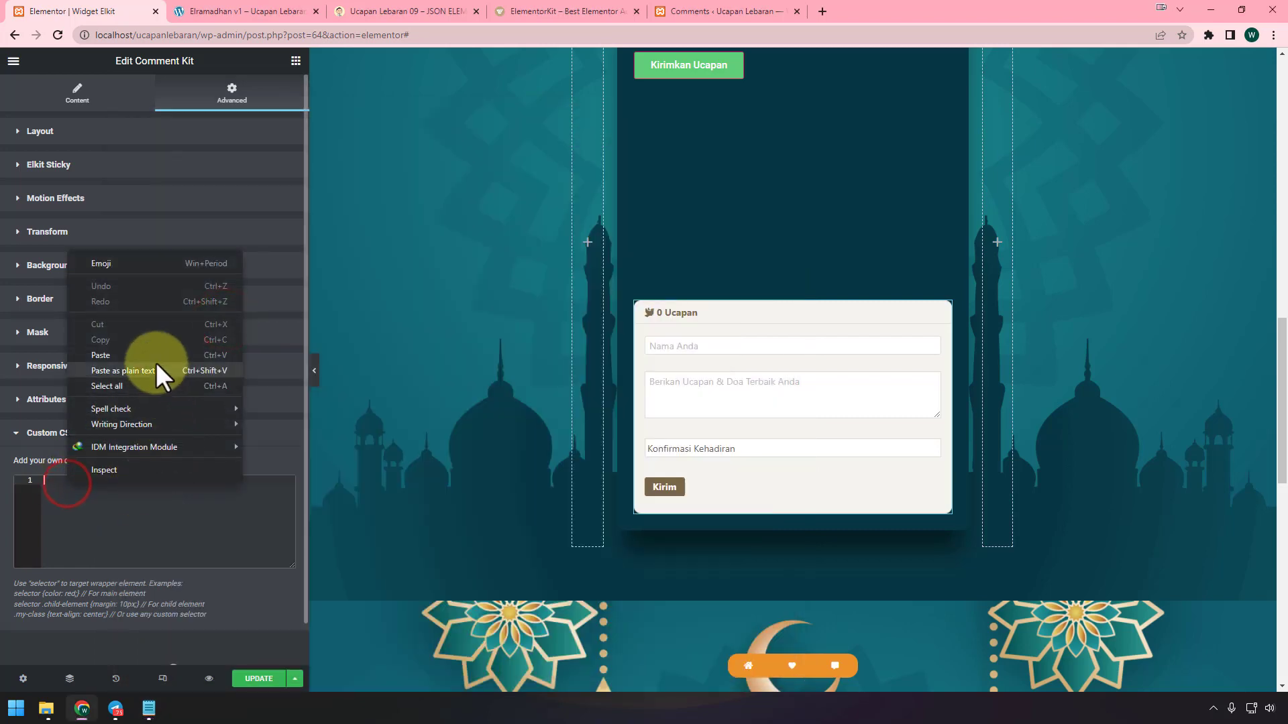
pyautogui.click(155, 362)
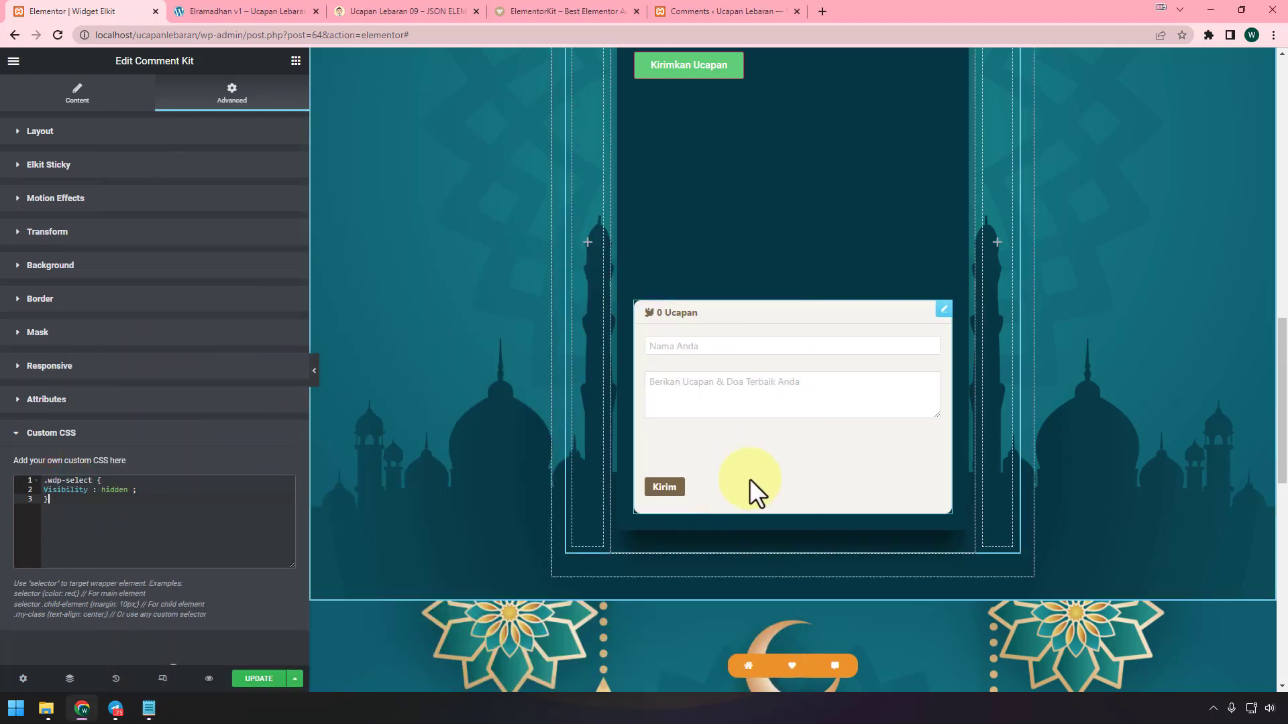
pyautogui.scroll(1, 759, 475)
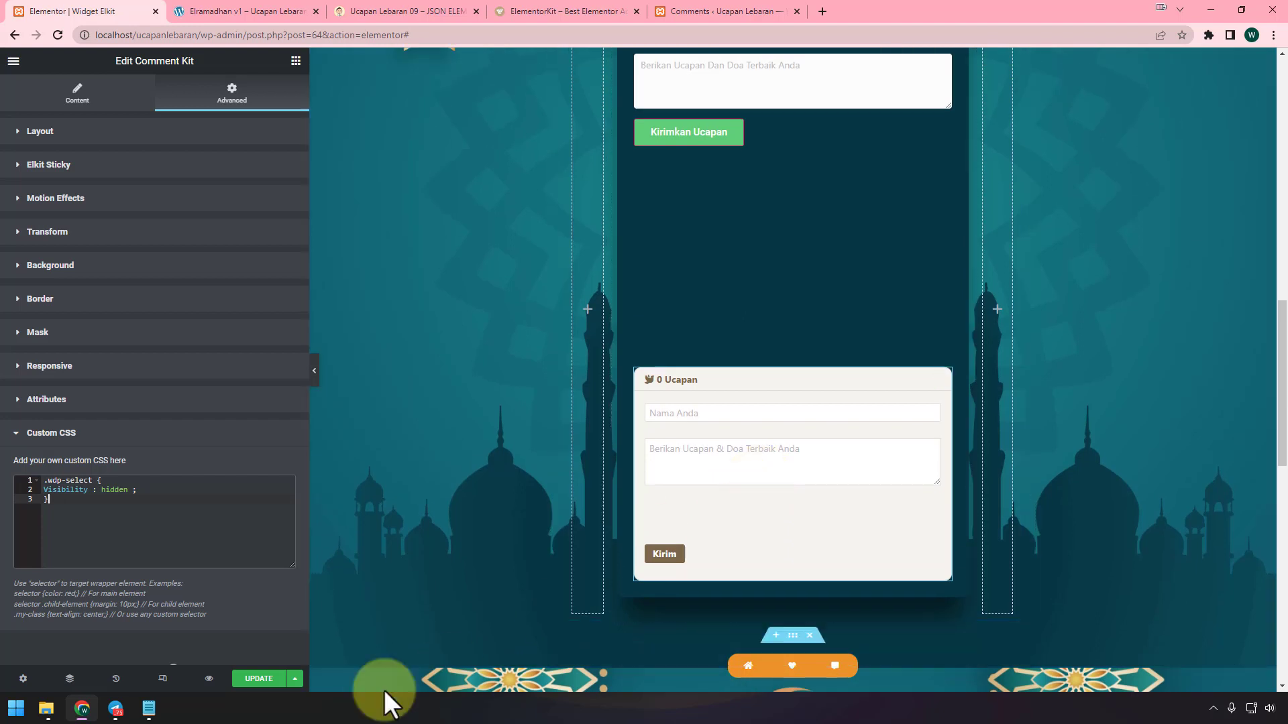
# Update the page and preview it, checking the Guest Book and Comment Kit forms in the greeting section
pyautogui.click(265, 679)
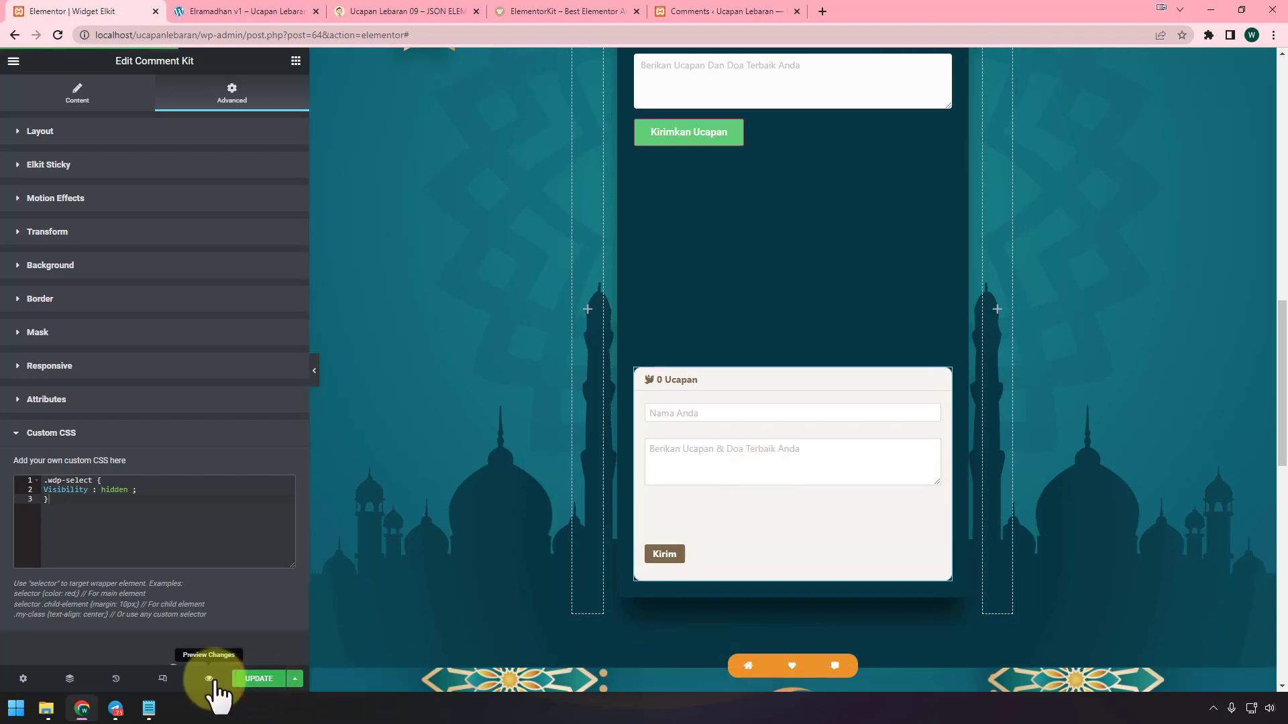
pyautogui.click(209, 679)
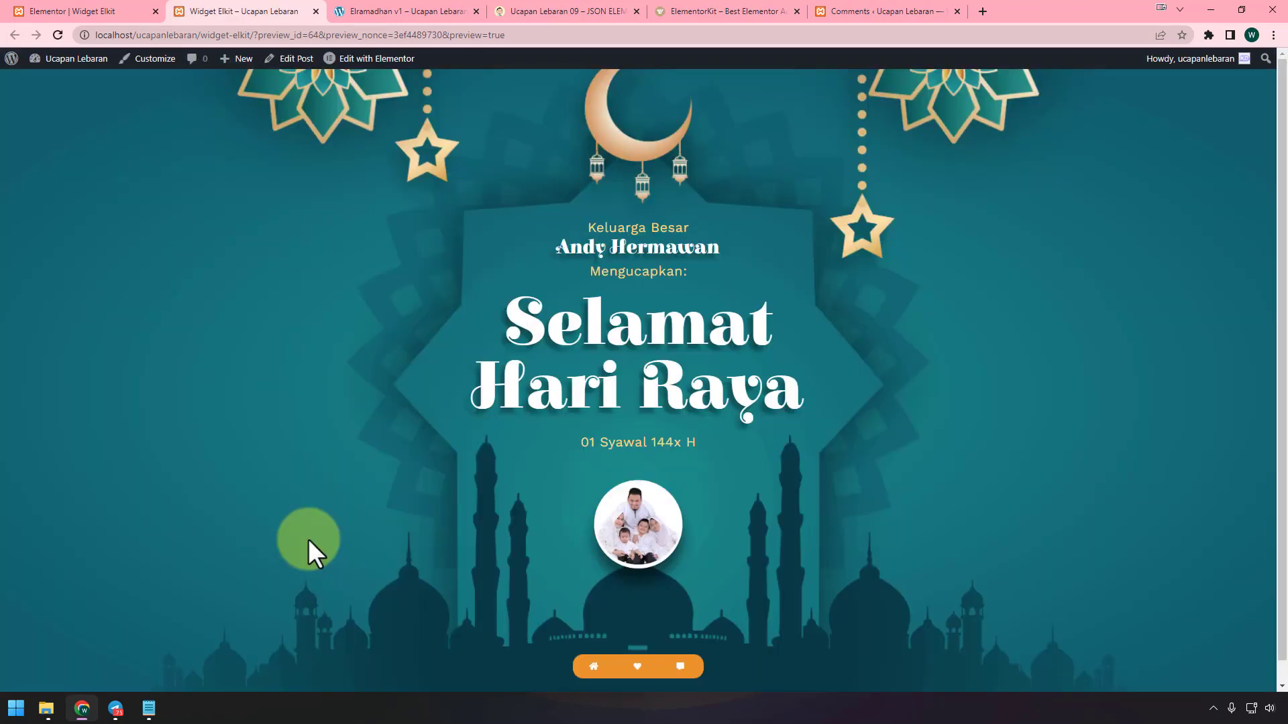
pyautogui.click(634, 667)
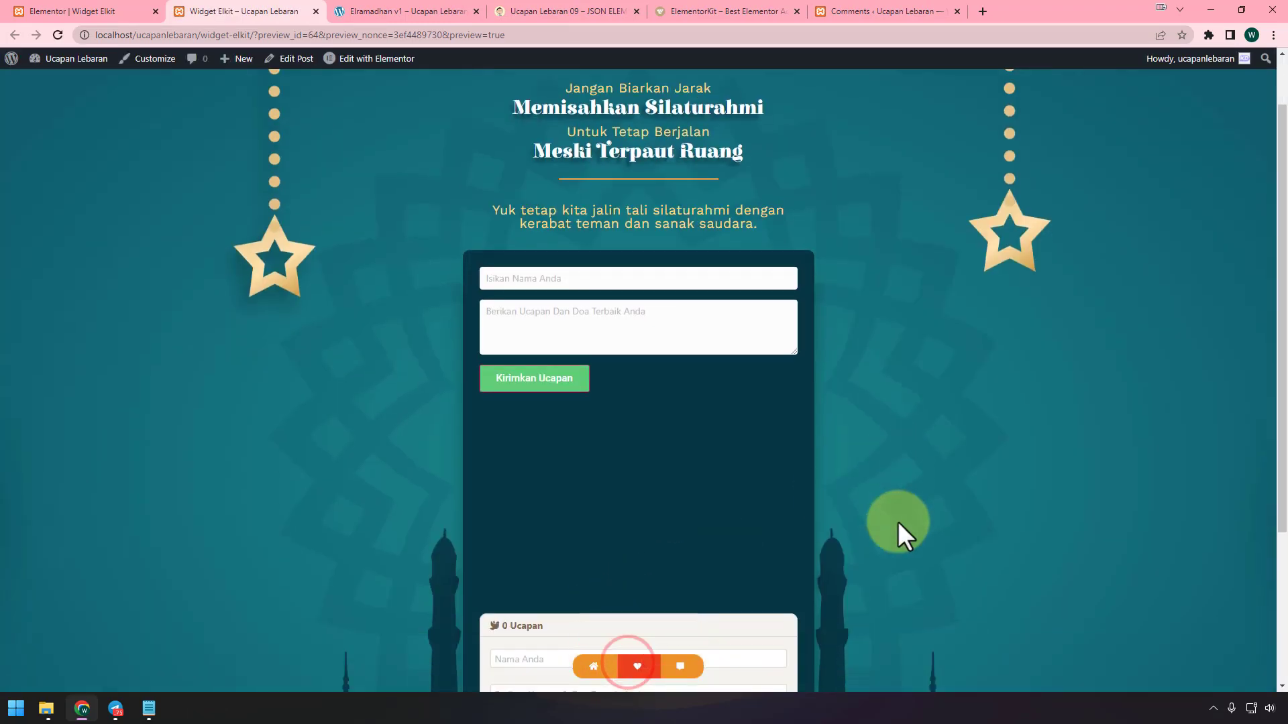
pyautogui.scroll(-3, 897, 521)
pyautogui.scroll(4, 897, 521)
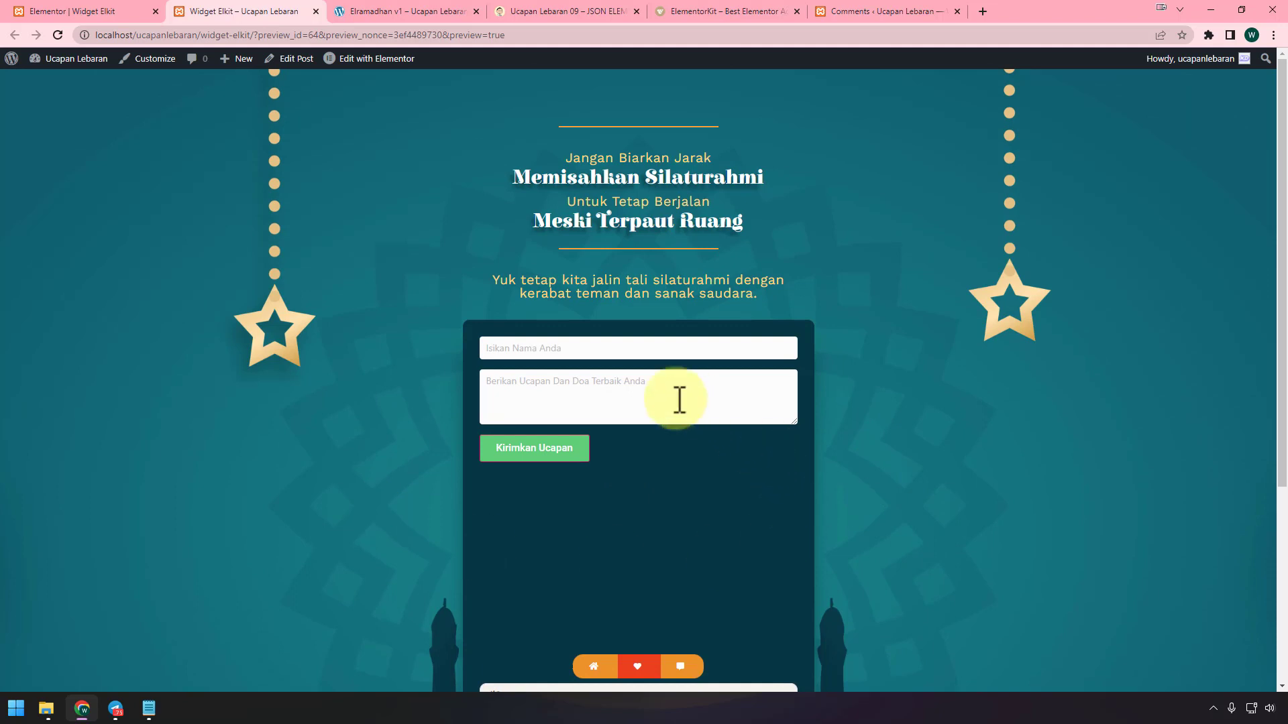
pyautogui.scroll(-4, 601, 473)
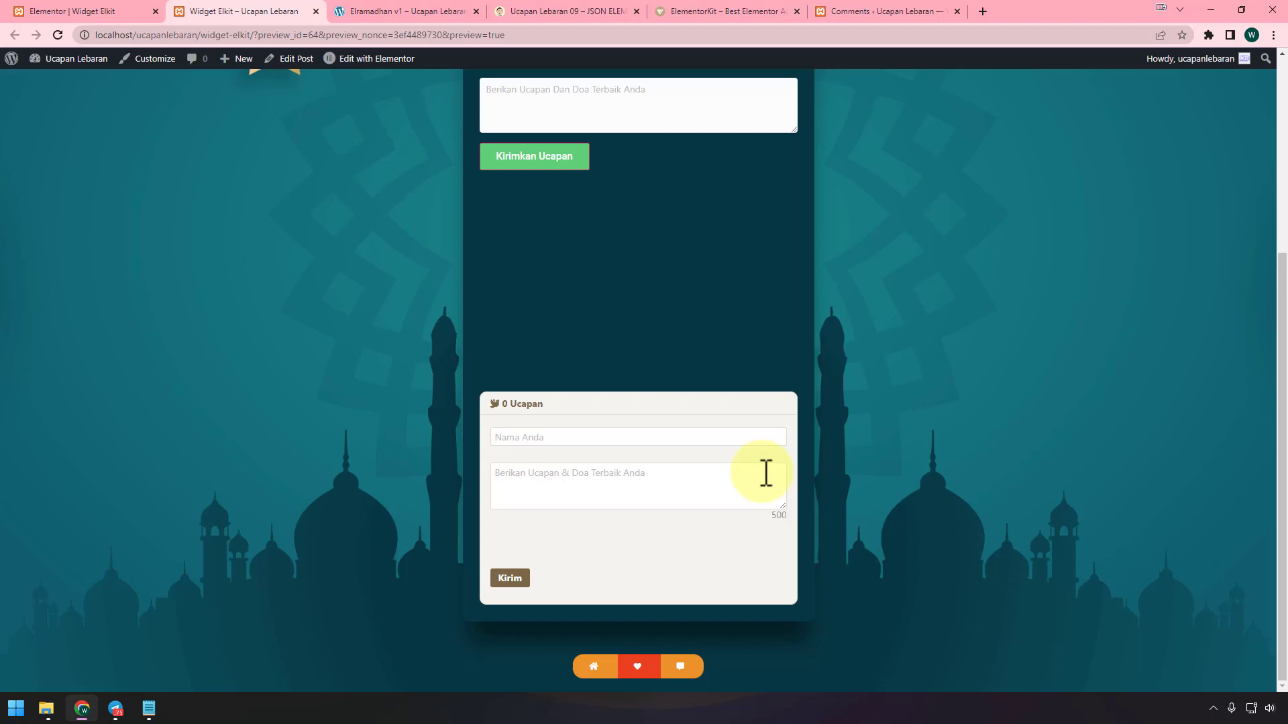
pyautogui.scroll(4, 765, 472)
# Review the Notepad notes comparing Guestbook and Commentkit, highlighting the points on deletion, backup and storage in the WordPress comment database
pyautogui.click(149, 708)
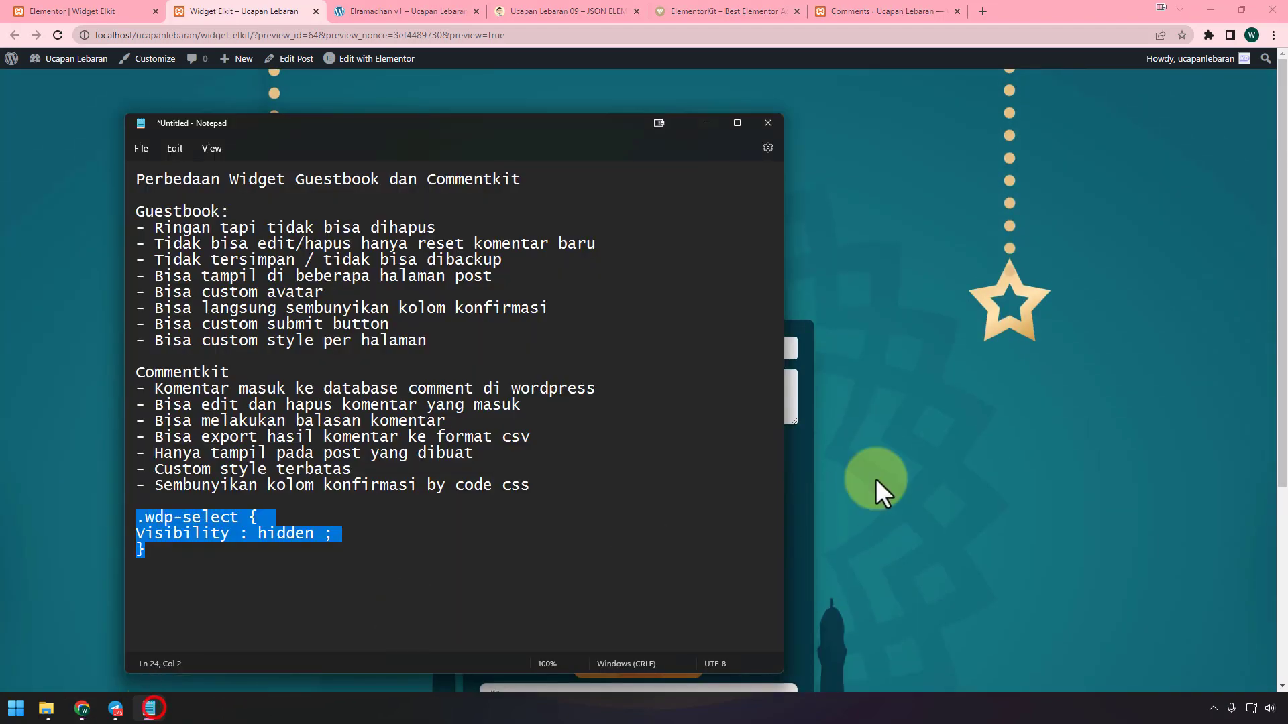
pyautogui.click(474, 602)
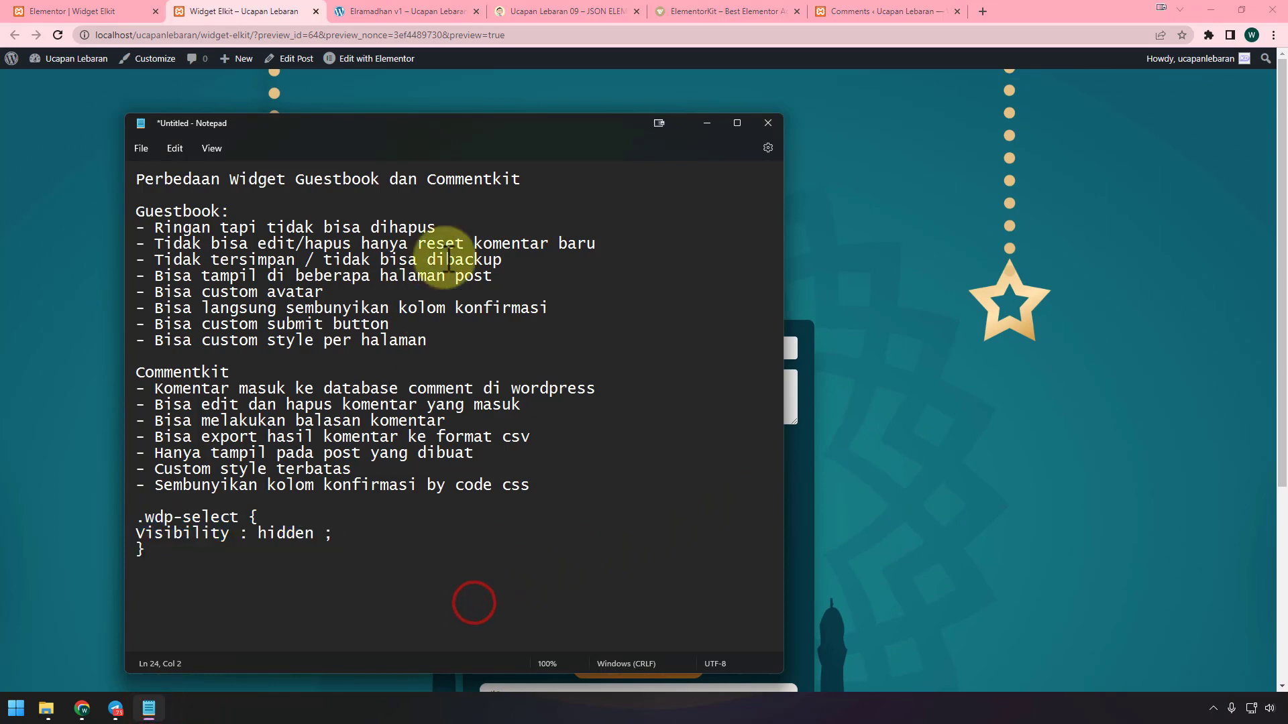
pyautogui.moveTo(552, 180); pyautogui.dragTo(124, 143)
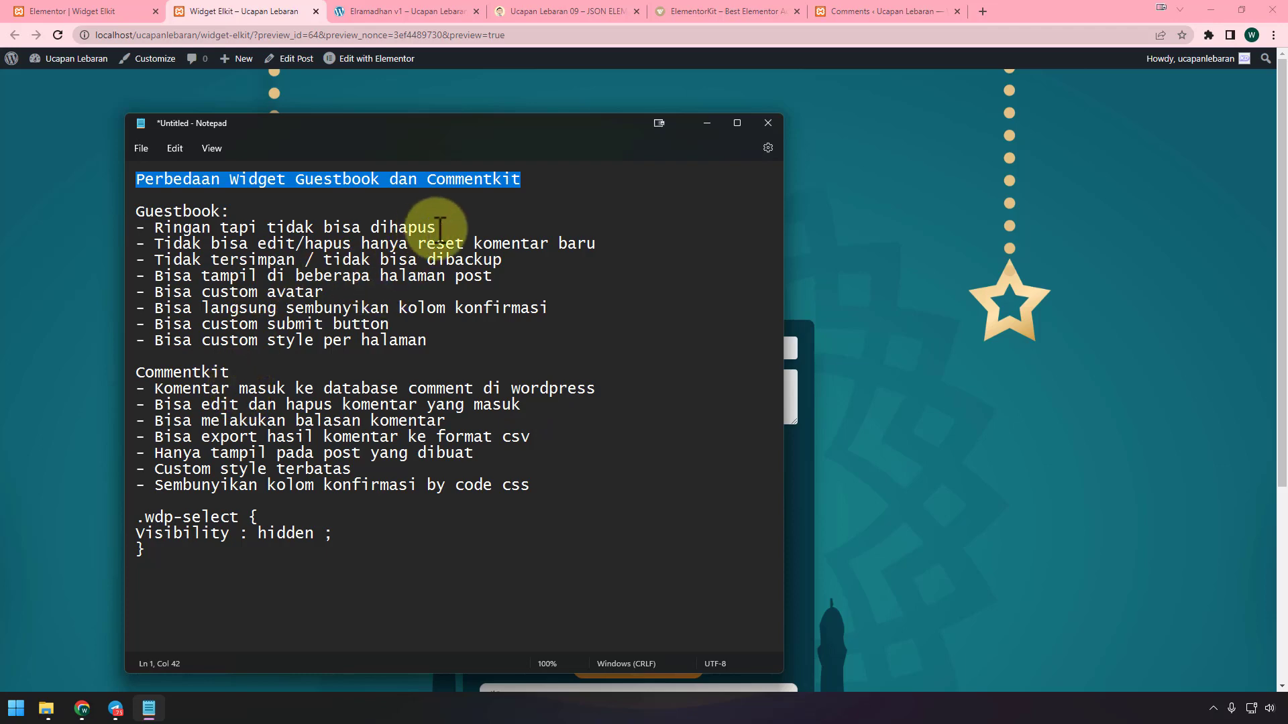
pyautogui.moveTo(452, 223); pyautogui.dragTo(124, 232)
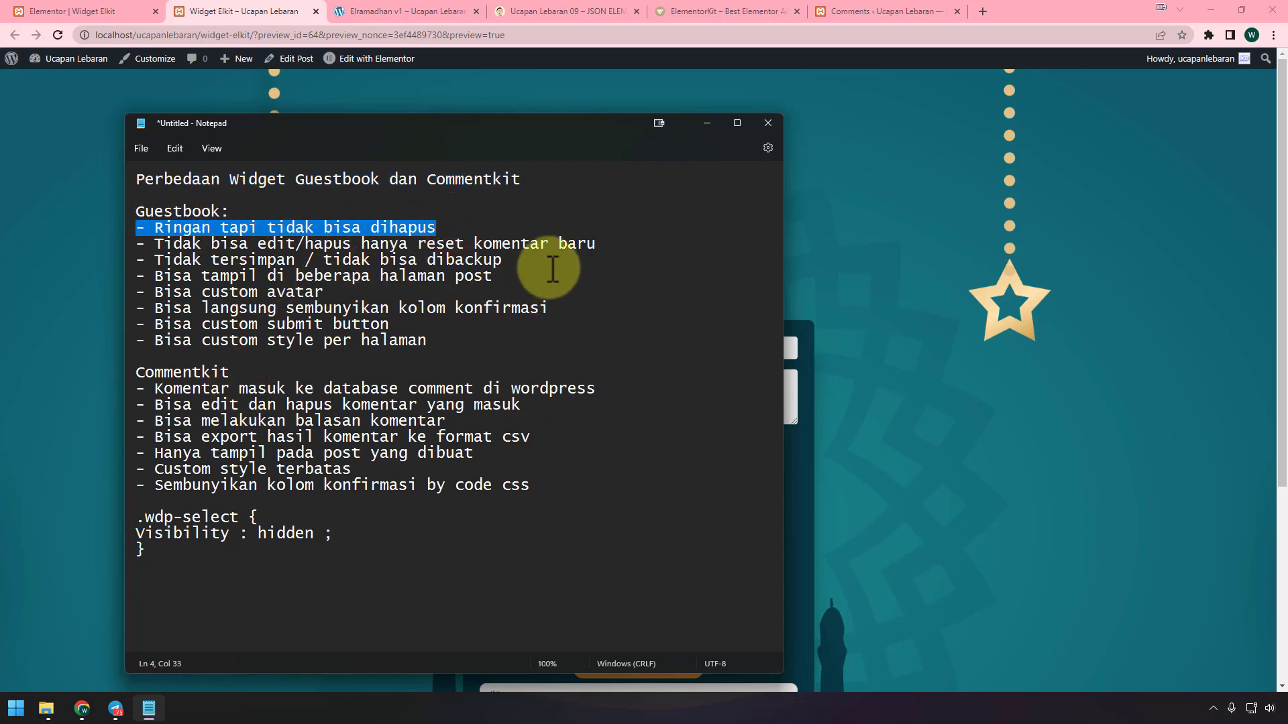
pyautogui.moveTo(548, 267); pyautogui.dragTo(130, 258)
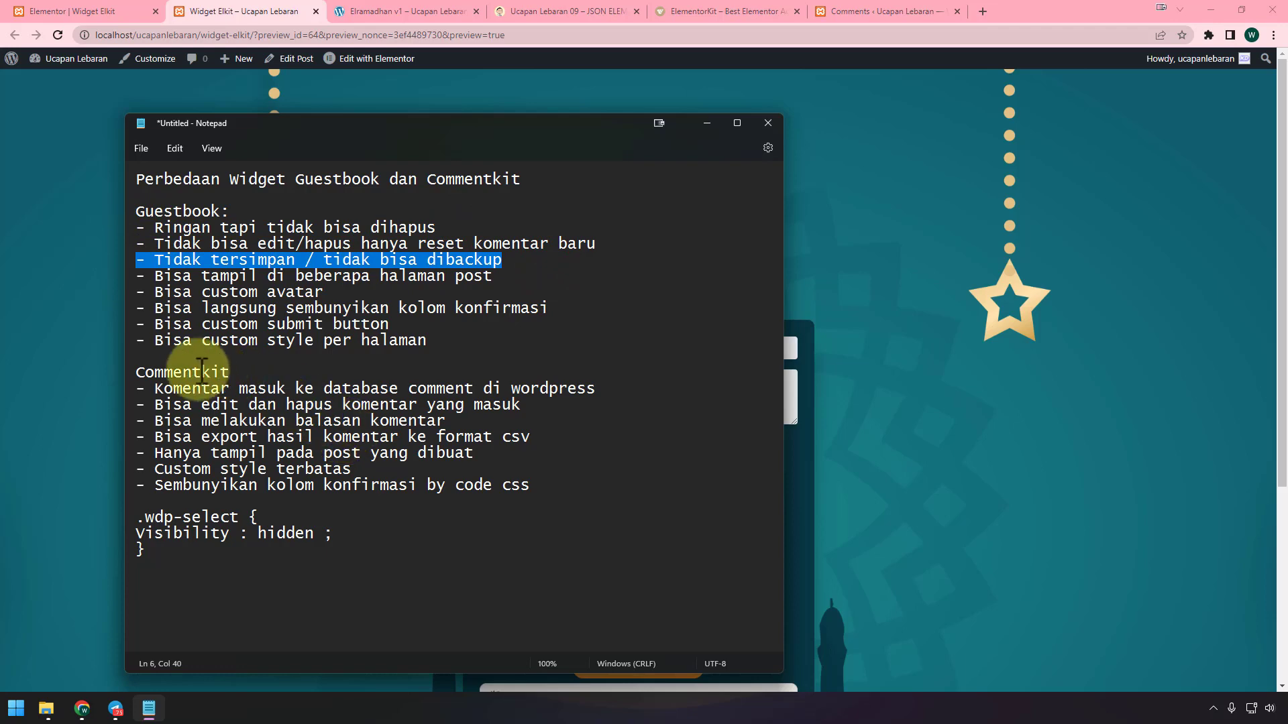
pyautogui.moveTo(610, 388); pyautogui.dragTo(137, 389)
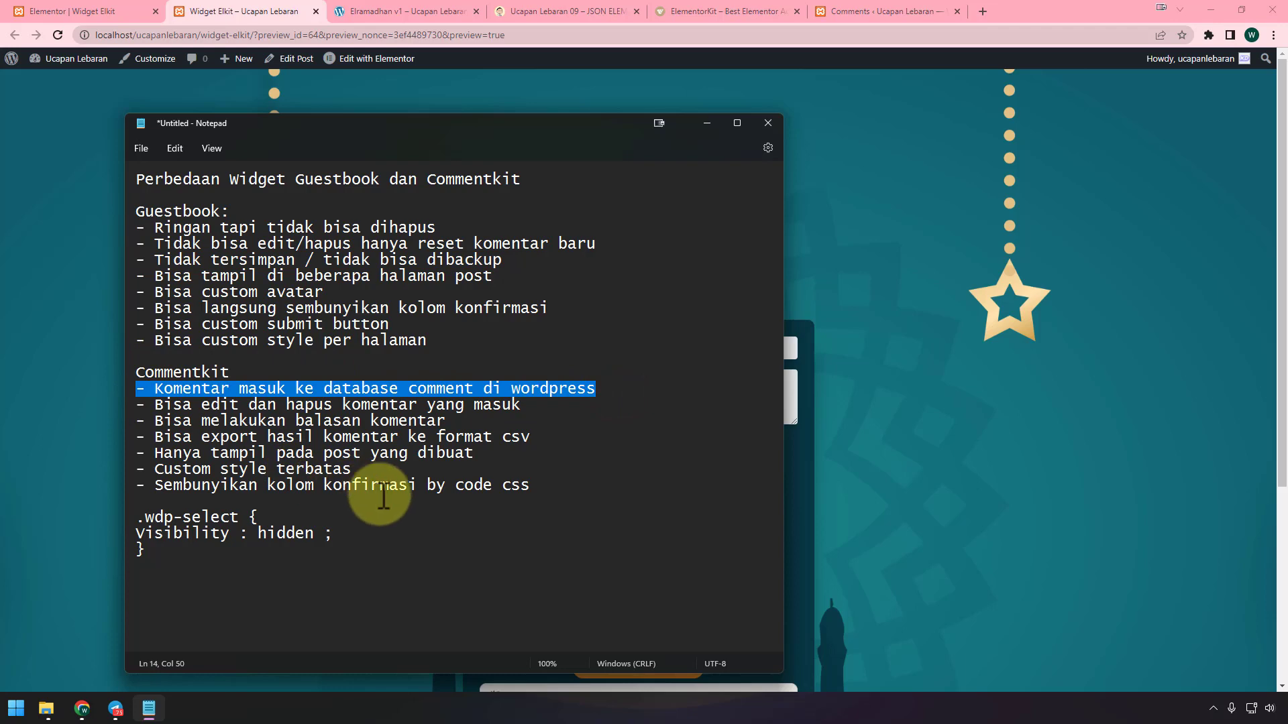
# Check the WordPress Comments list, and return to the Notepad notes on the Guestbook's backup and comment editing limits
pyautogui.click(907, 11)
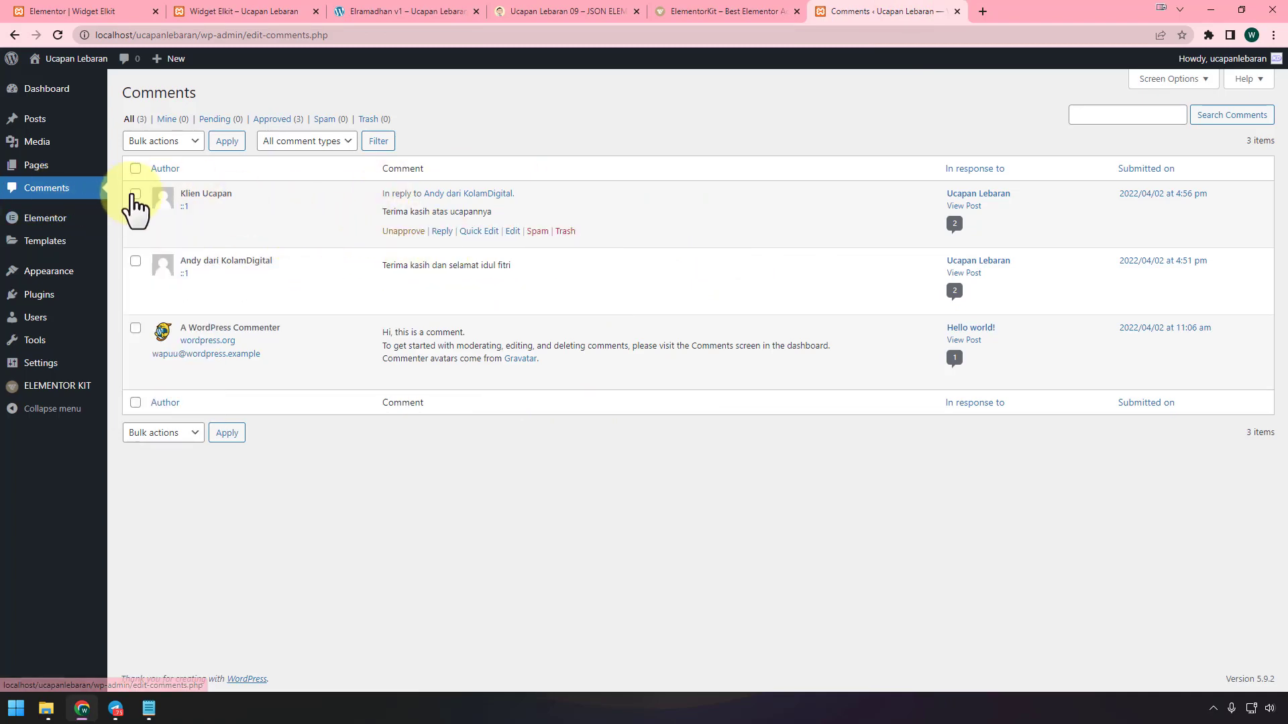
pyautogui.click(161, 717)
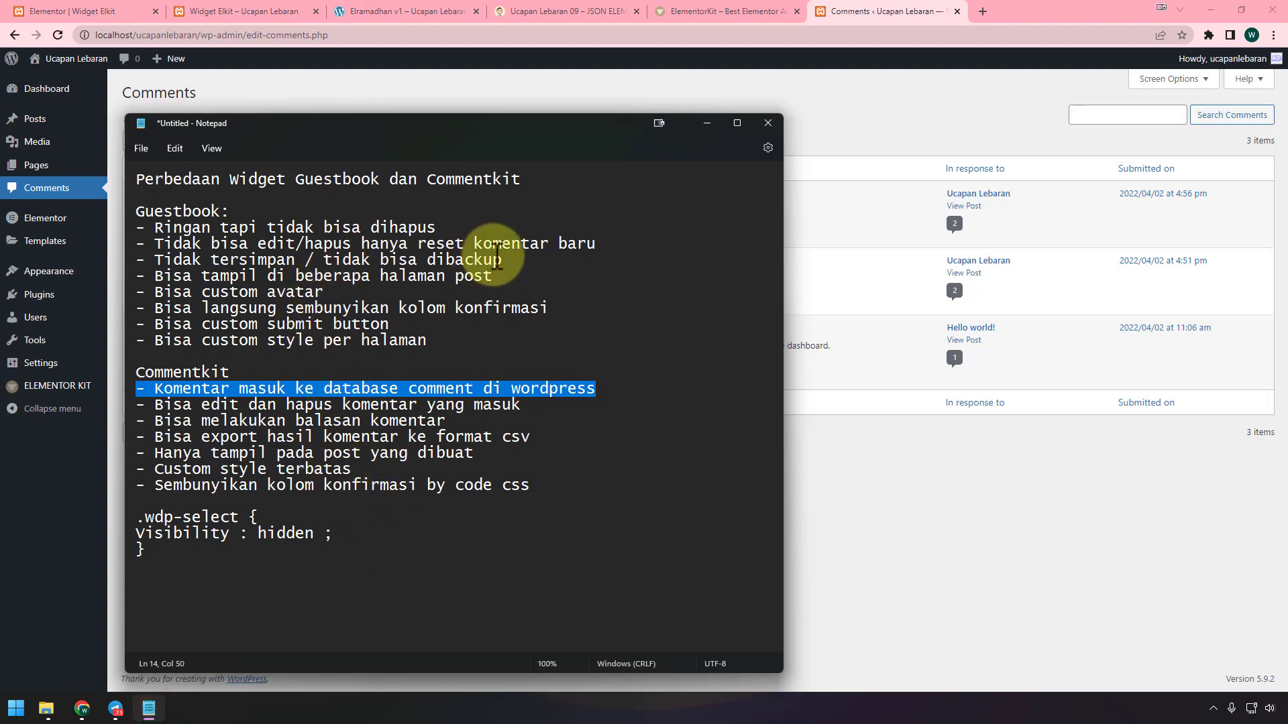
pyautogui.moveTo(511, 259); pyautogui.dragTo(125, 262)
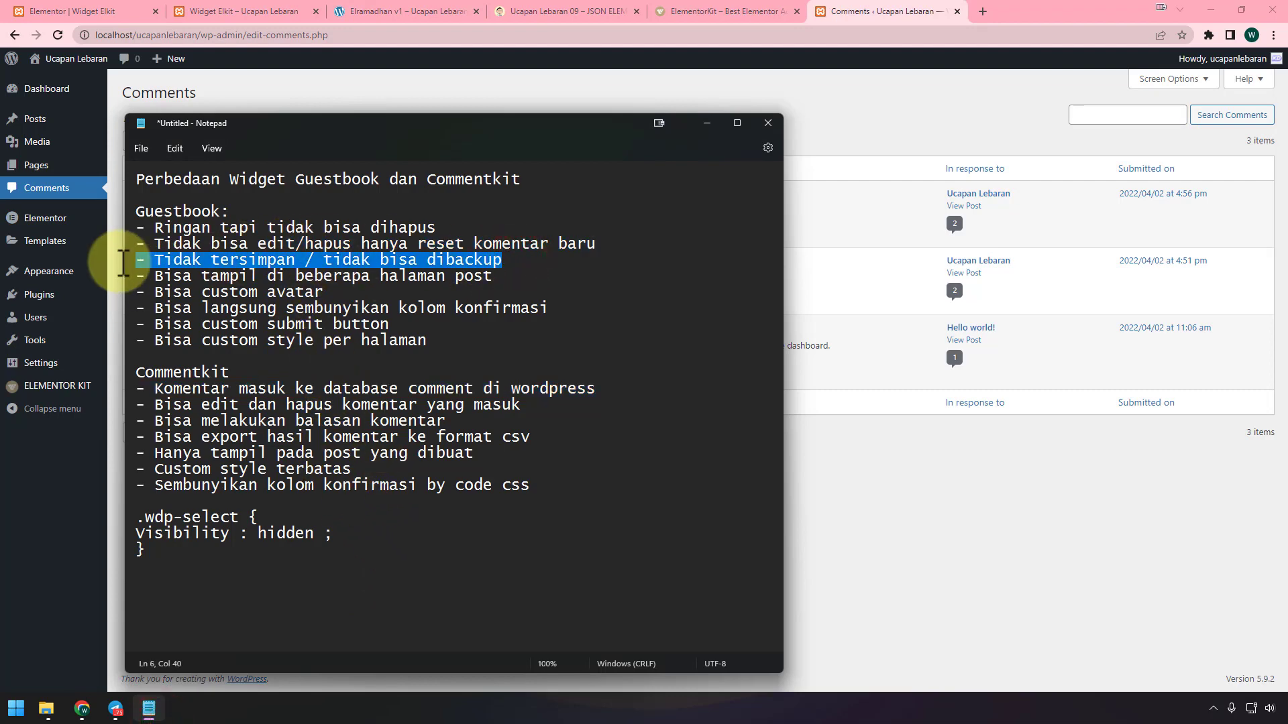
pyautogui.moveTo(618, 248); pyautogui.dragTo(127, 242)
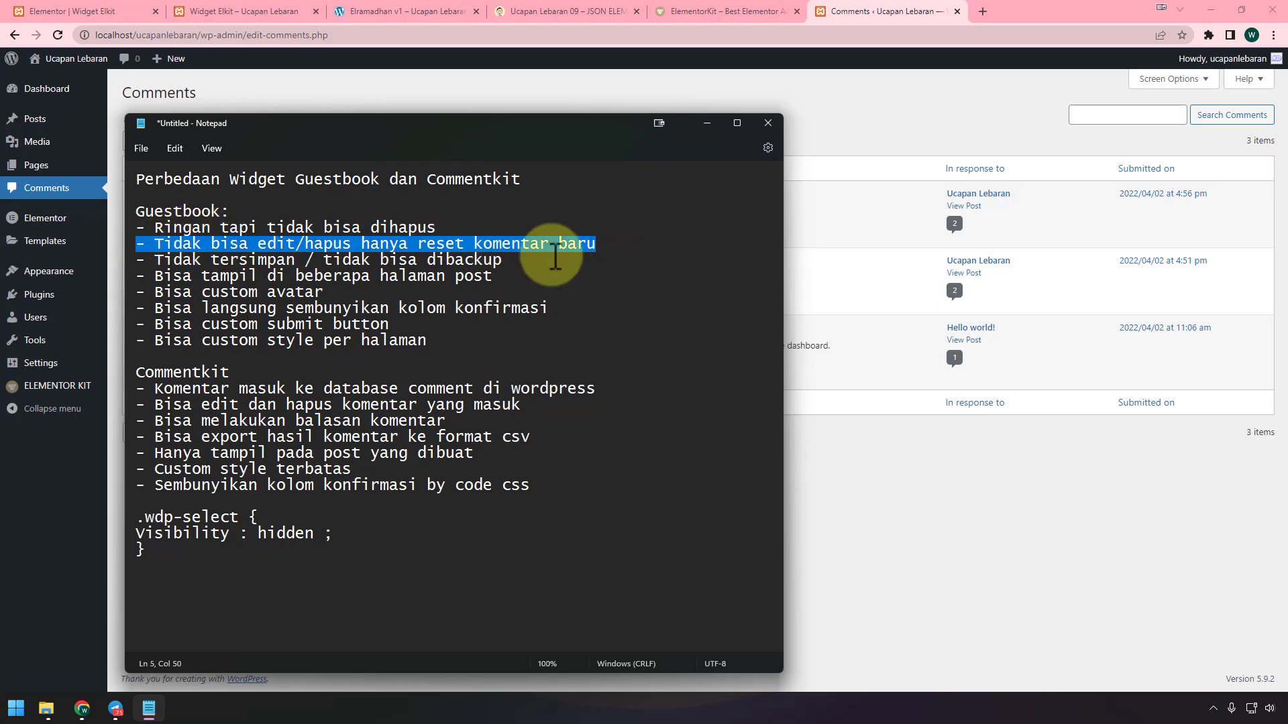
# Change the Guest Book's form name on the Widget Elkit page to demoelramadhan and copy that name
pyautogui.click(263, 9)
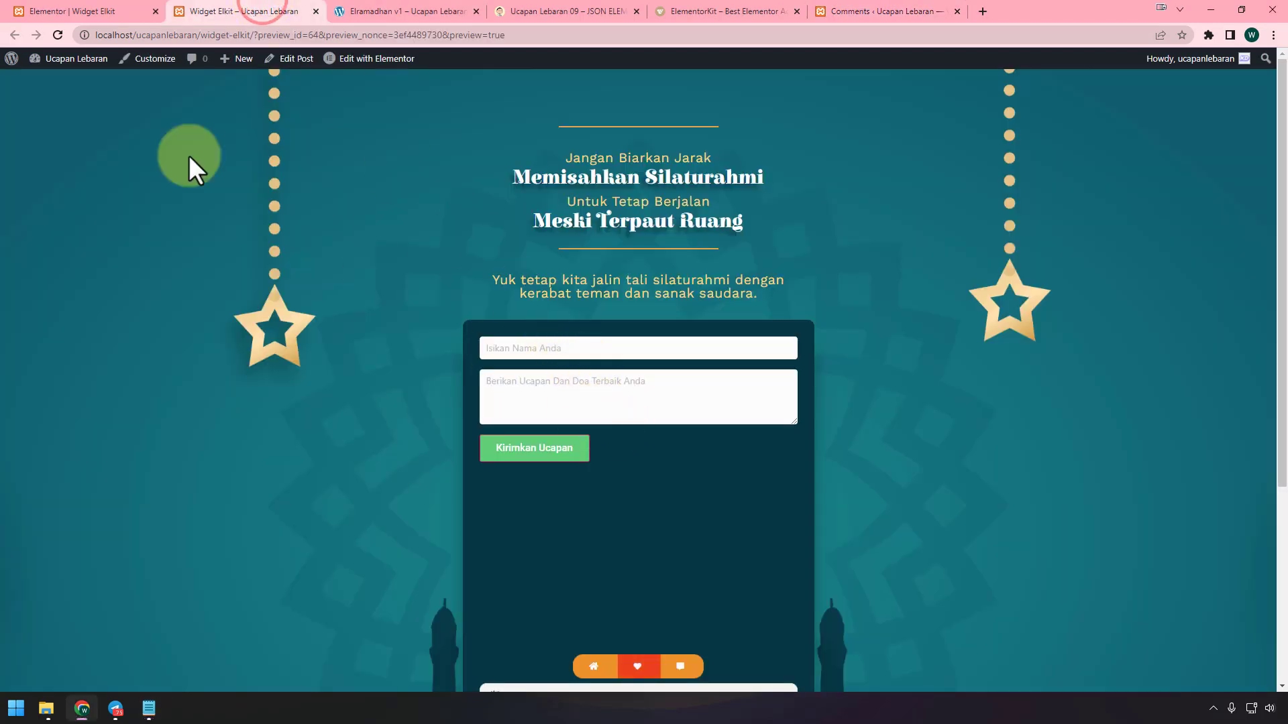
pyautogui.click(66, 11)
pyautogui.scroll(1, 742, 380)
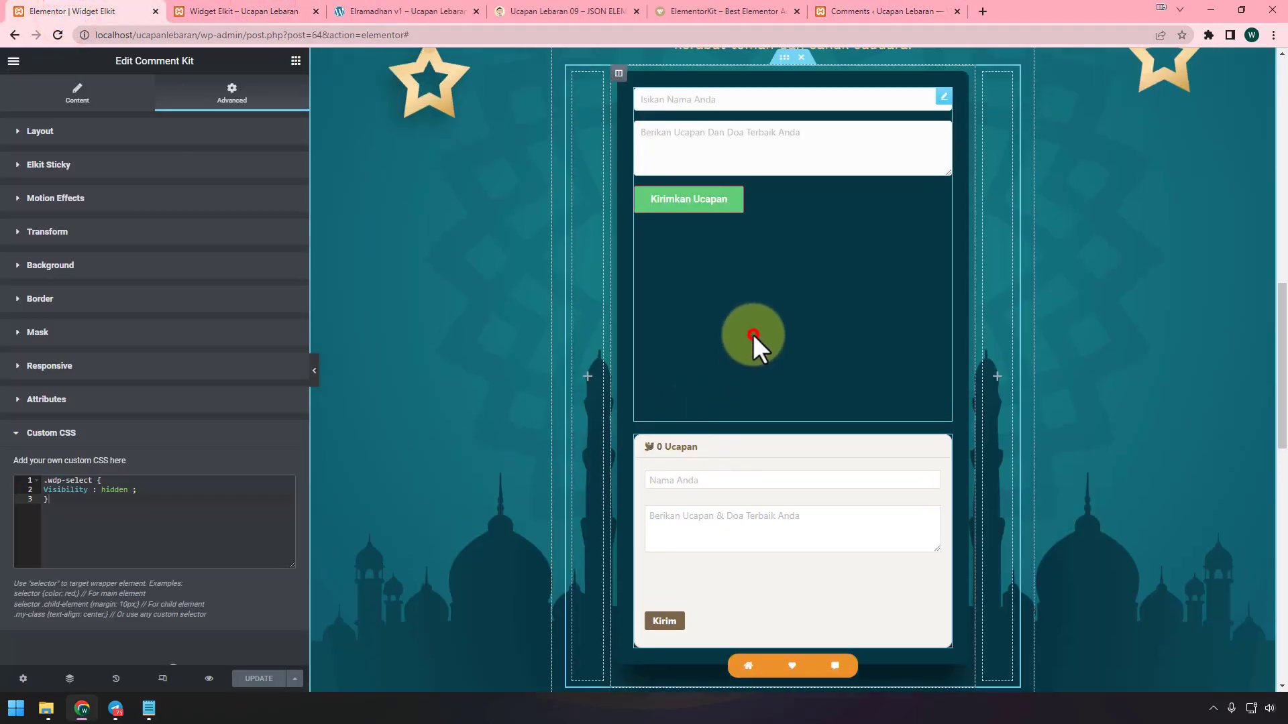
pyautogui.click(752, 334)
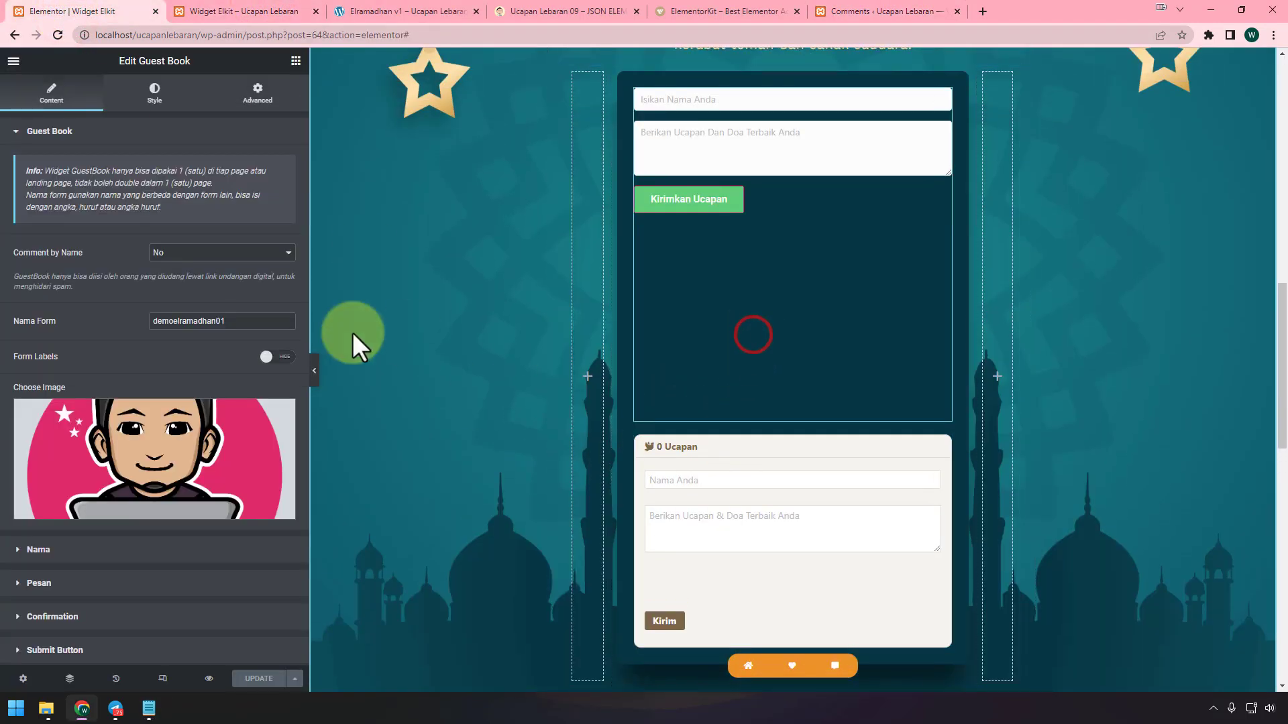
pyautogui.click(260, 318)
pyautogui.press('BackSpace')
pyautogui.press('BackSpace')
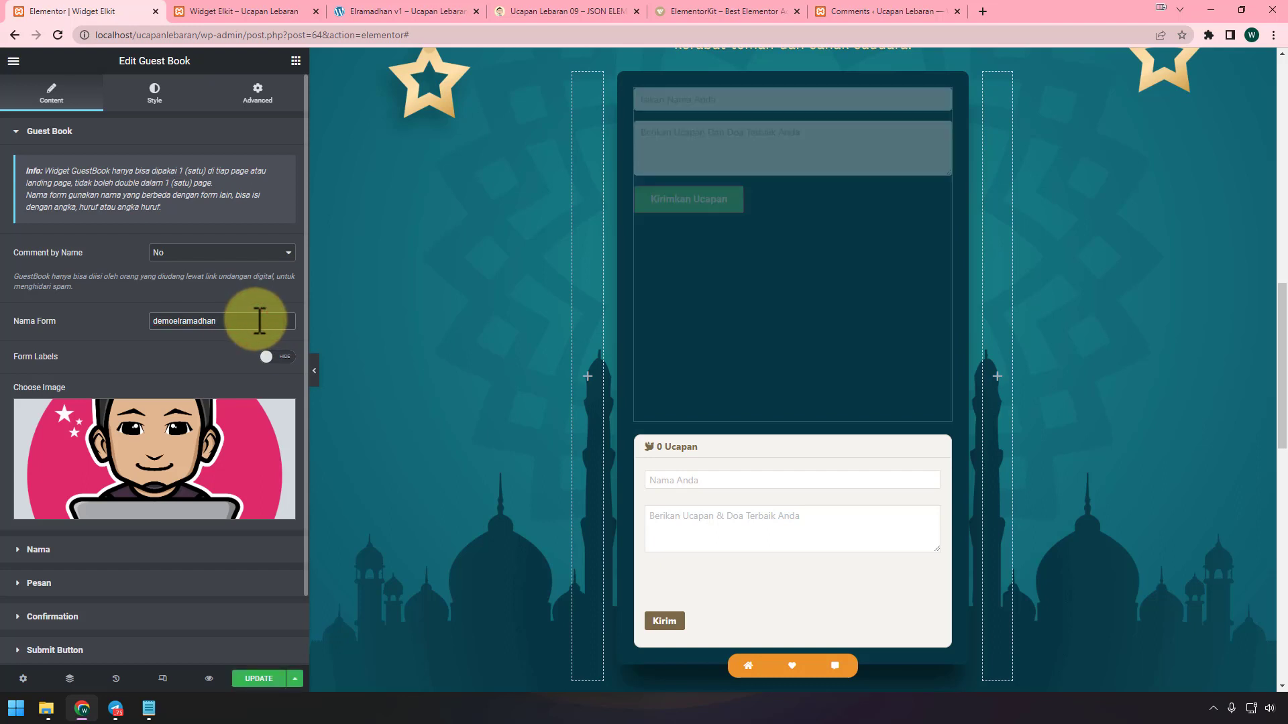
pyautogui.moveTo(240, 321); pyautogui.dragTo(130, 325)
pyautogui.hotkey('ctrl', 'c')
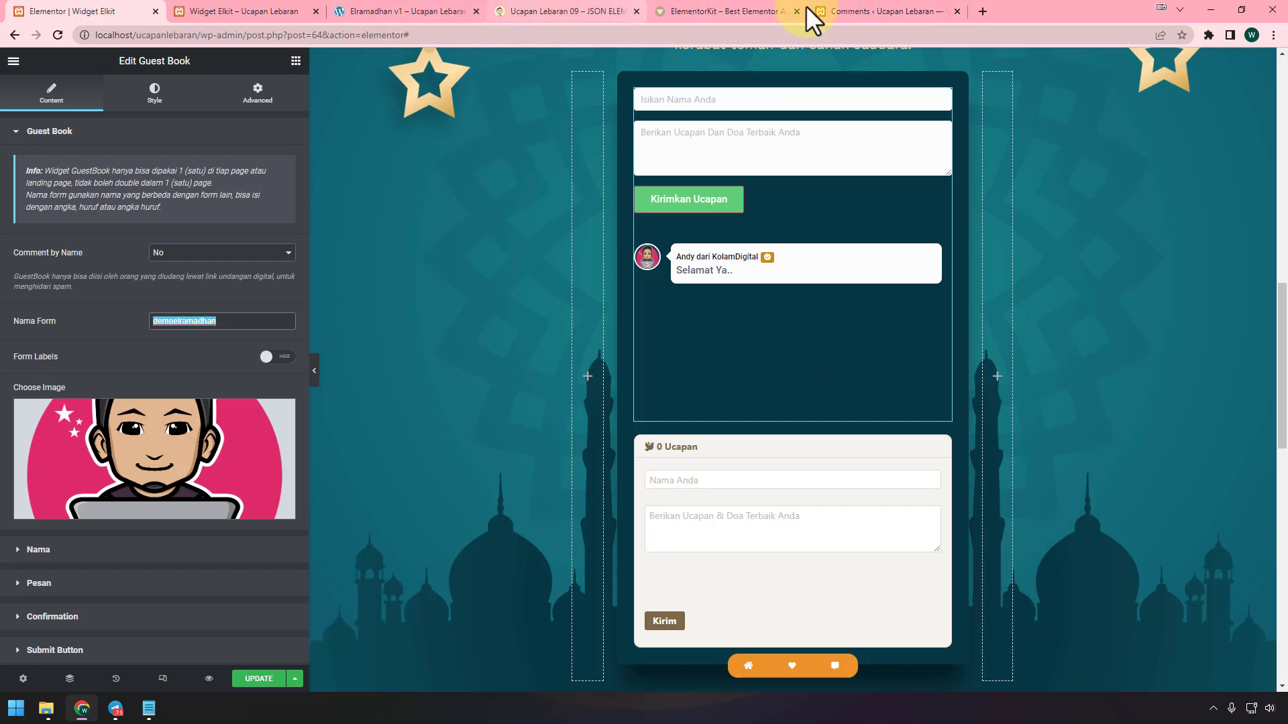
# Open the Ucapan Lebaran post from the WordPress posts list for editing with Elementor in a new browser tab
pyautogui.click(896, 8)
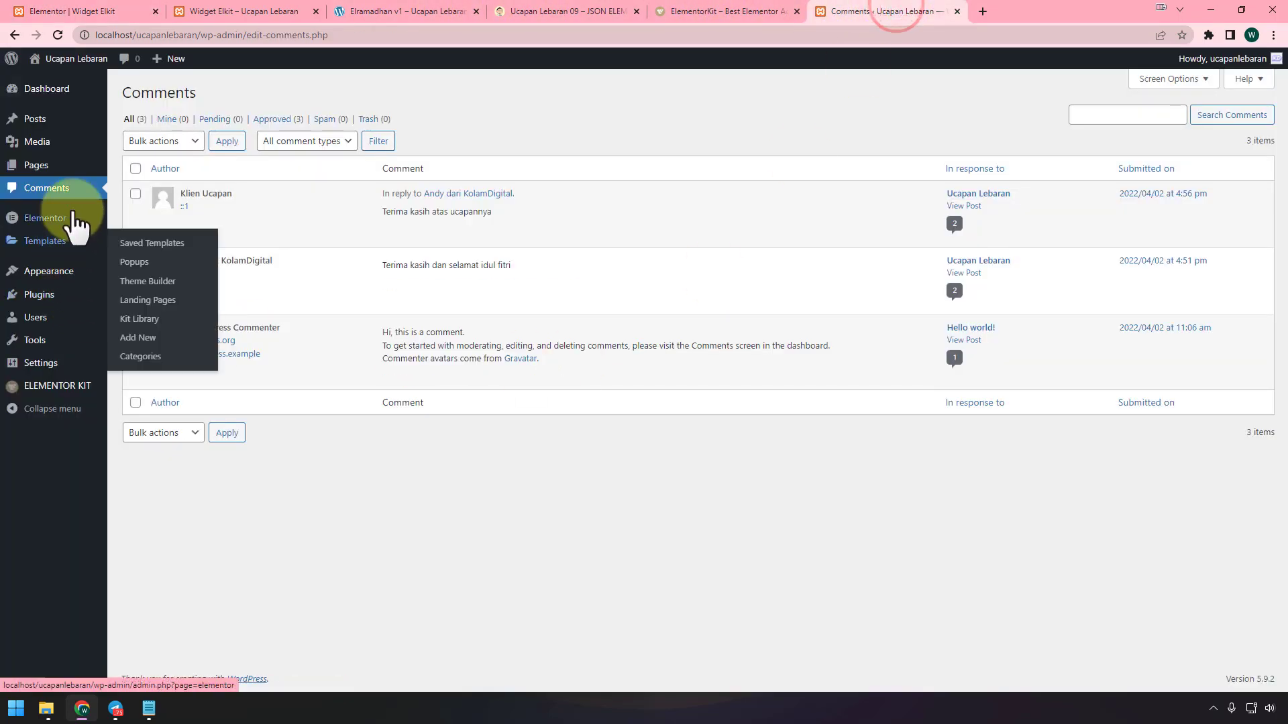
pyautogui.moveTo(67, 165)
pyautogui.click(42, 121)
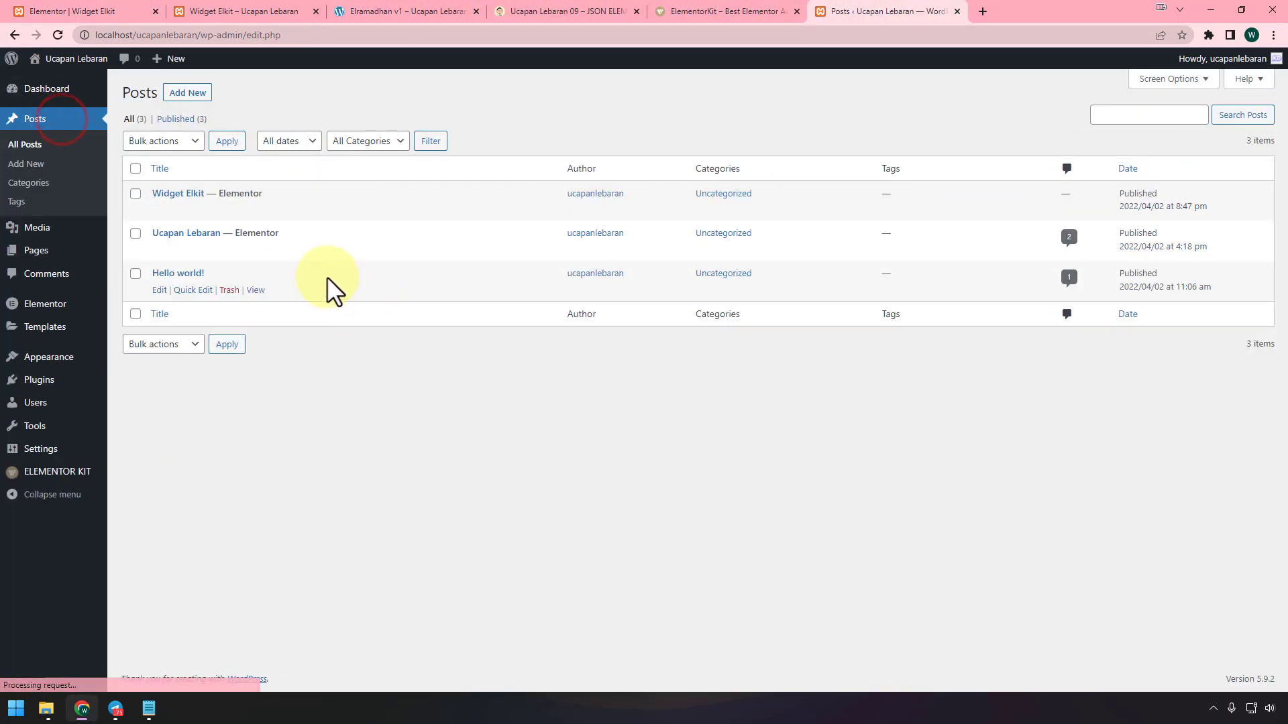
pyautogui.rightClick(316, 250)
pyautogui.rightClick(334, 250)
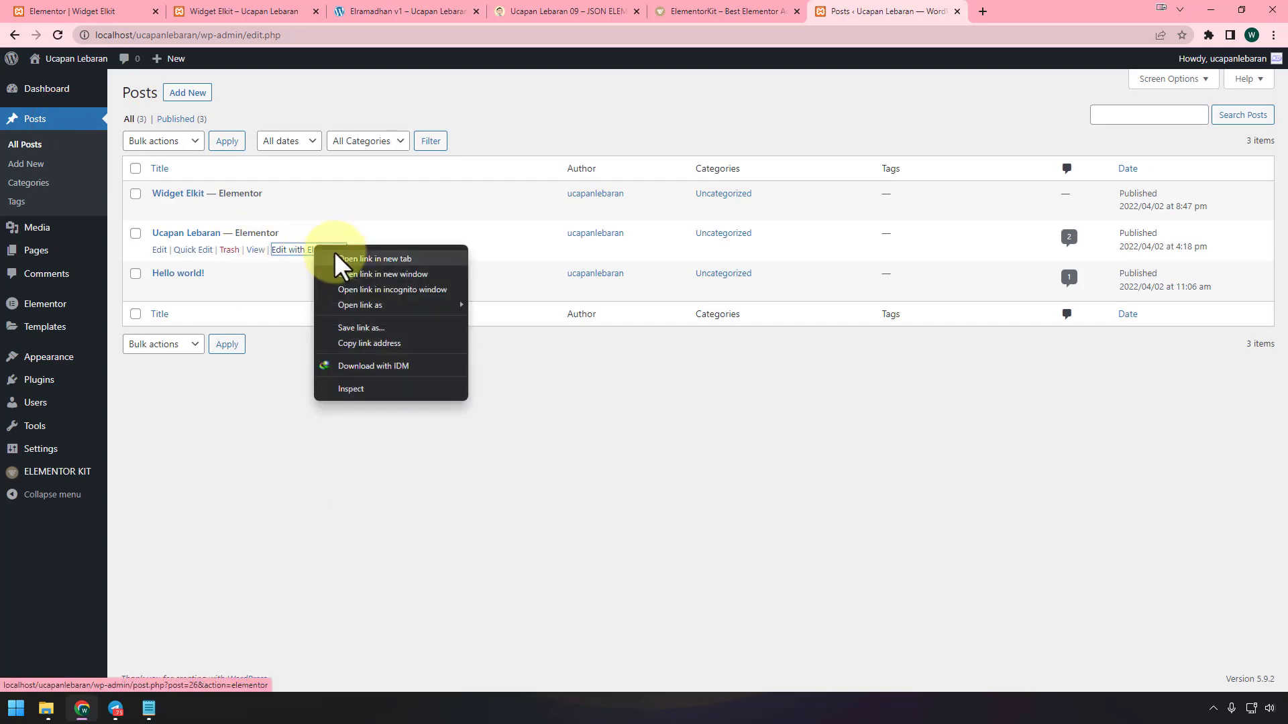
pyautogui.click(342, 260)
pyautogui.click(1038, 11)
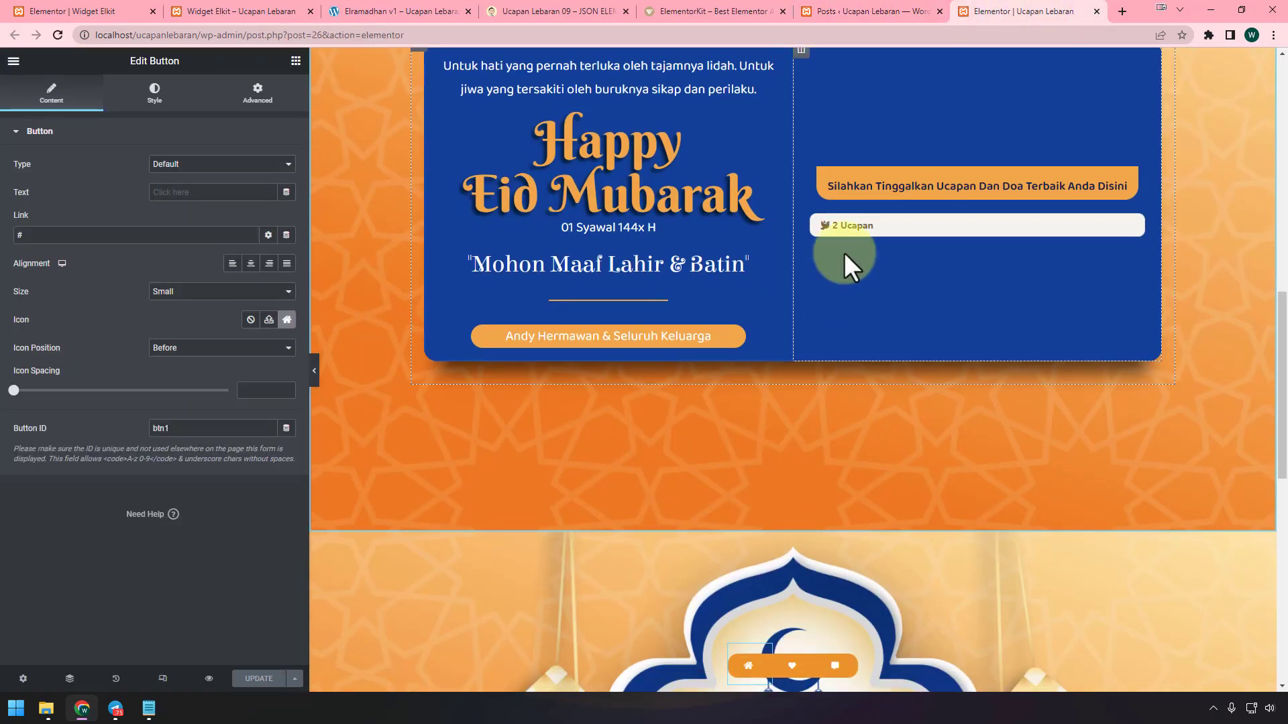
# Add the Elkit Guest Book widget above the Comment Kit in the blue greeting card of the Ucapan Lebaran page
pyautogui.click(295, 61)
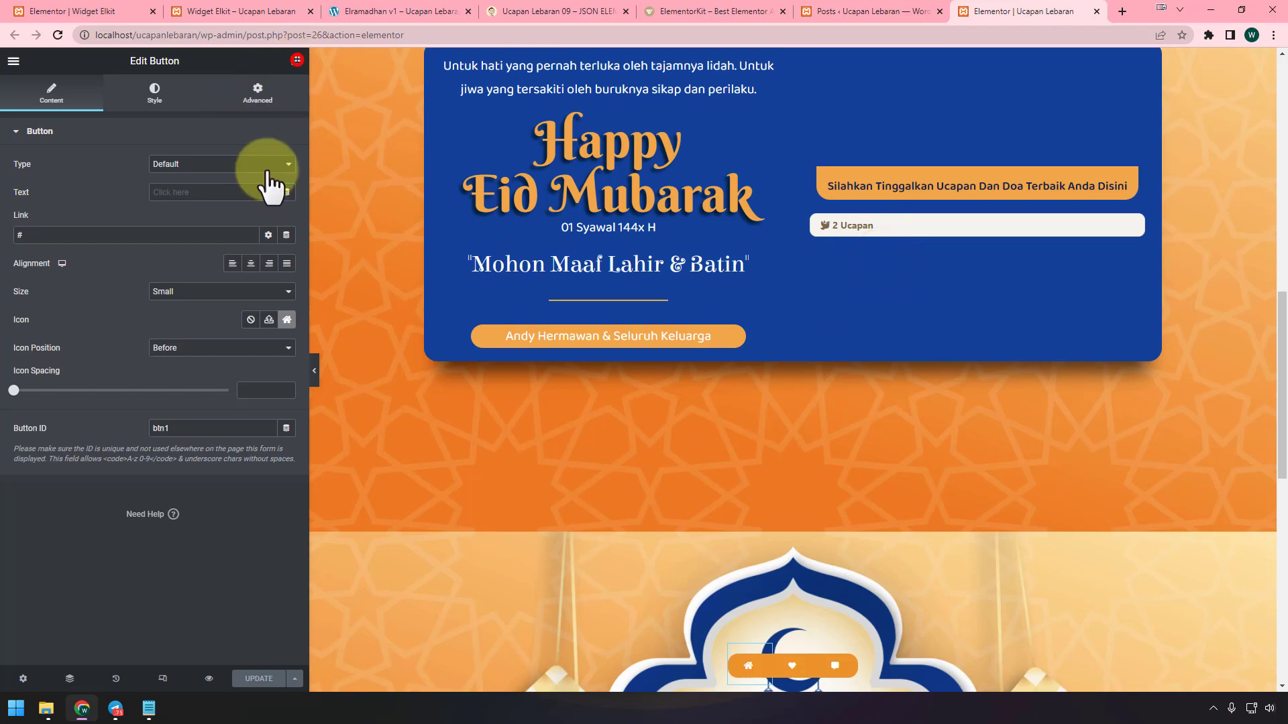
pyautogui.scroll(-15, 182, 469)
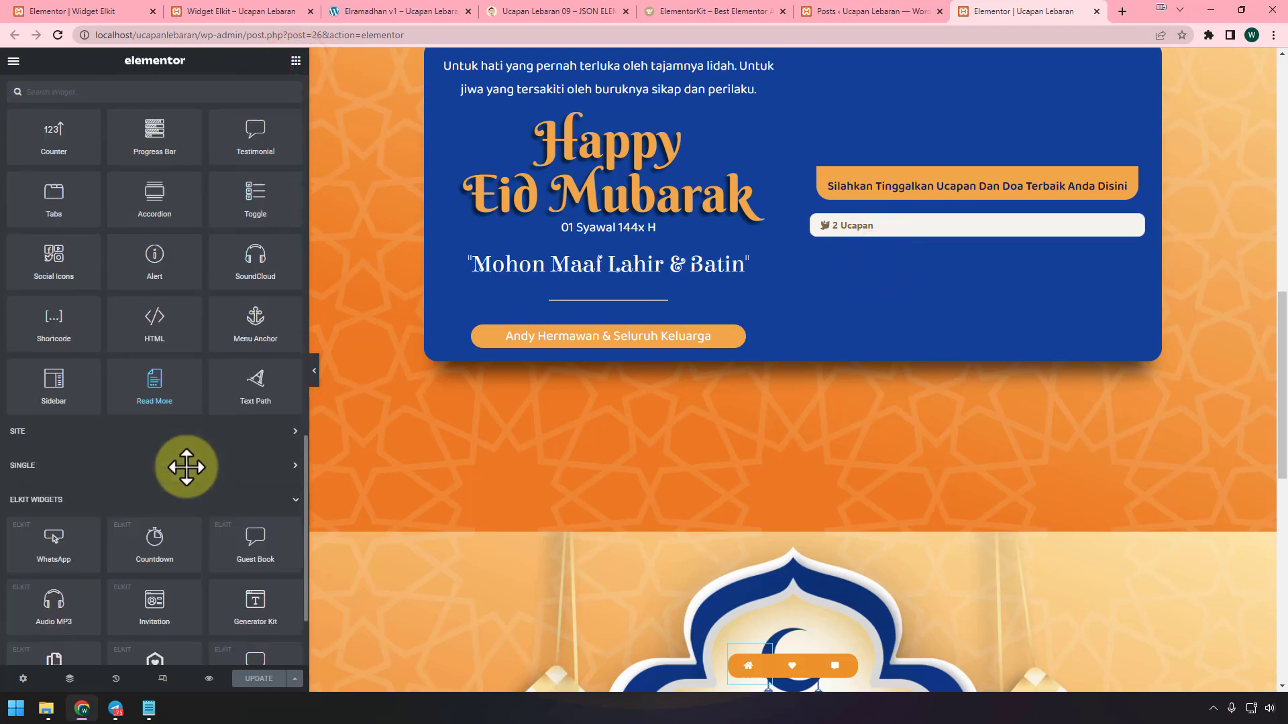
pyautogui.moveTo(256, 406); pyautogui.dragTo(935, 220)
# Set the new Guest Book's form name to the copied demoelramadhan so it shares comments with the Widget Elkit page
pyautogui.click(67, 9)
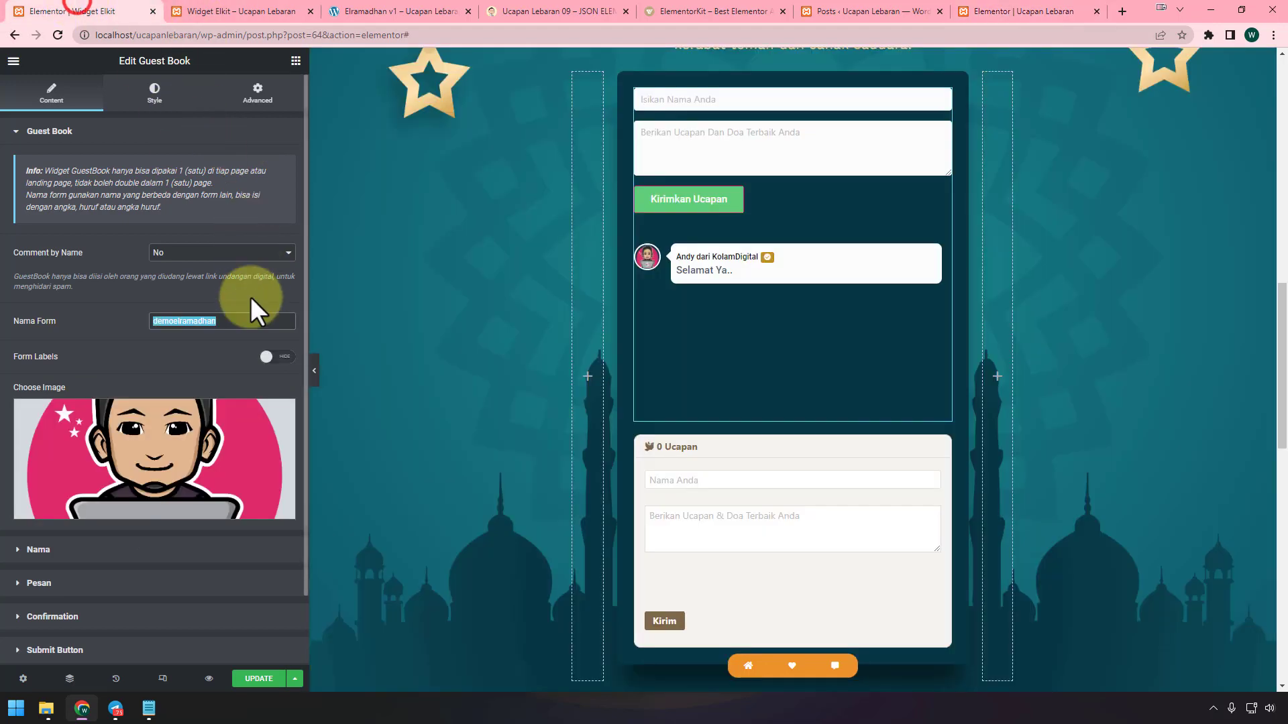
pyautogui.click(996, 10)
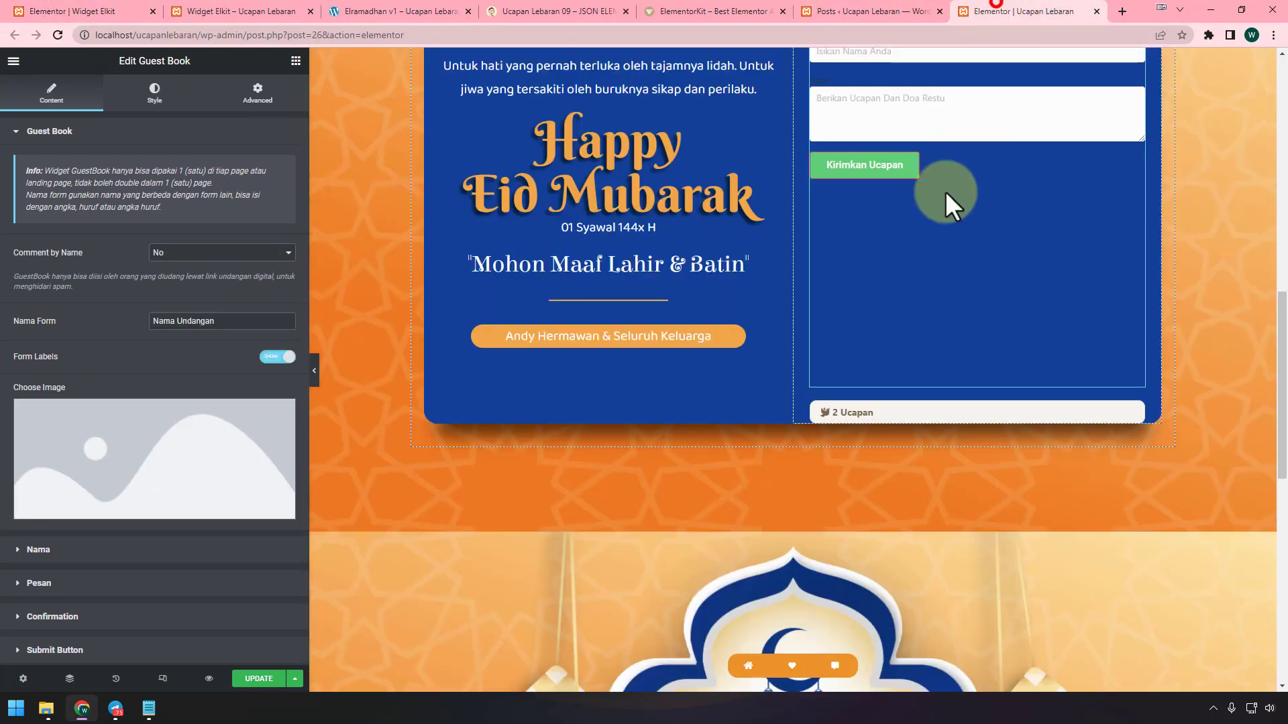
pyautogui.click(228, 321)
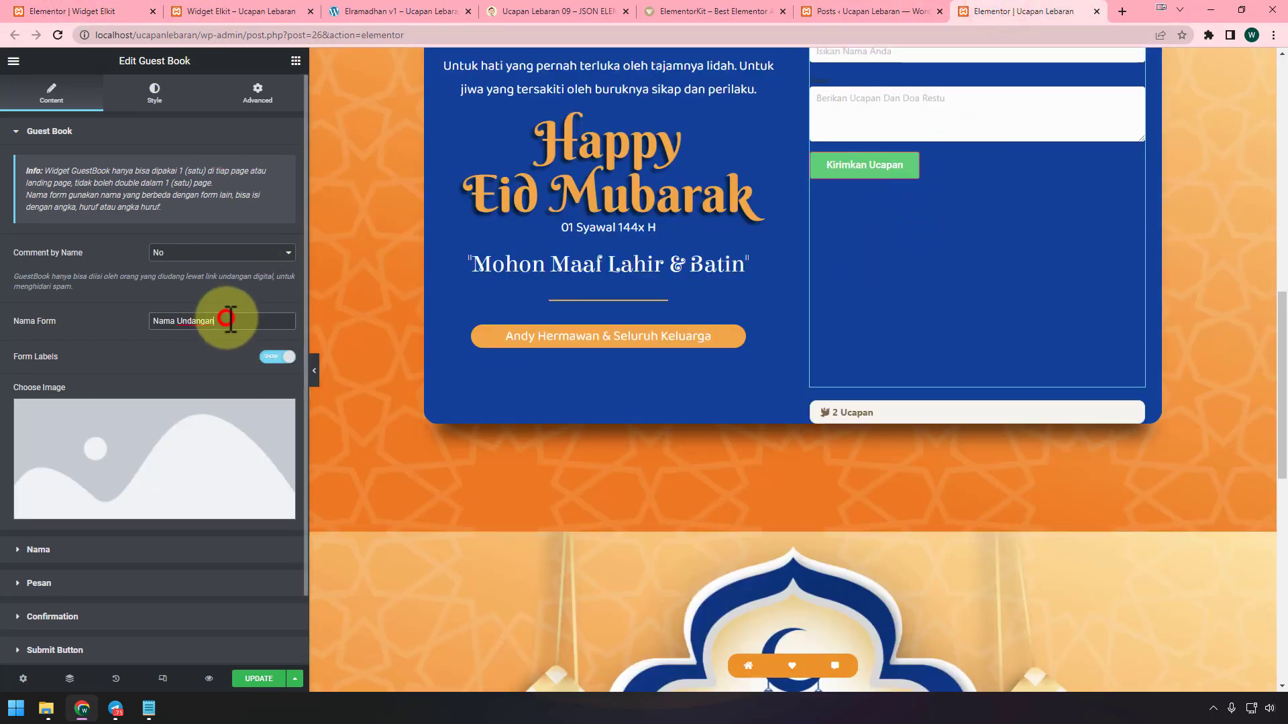
pyautogui.hotkey('ctrl', 'a')
pyautogui.hotkey('ctrl', 'v')
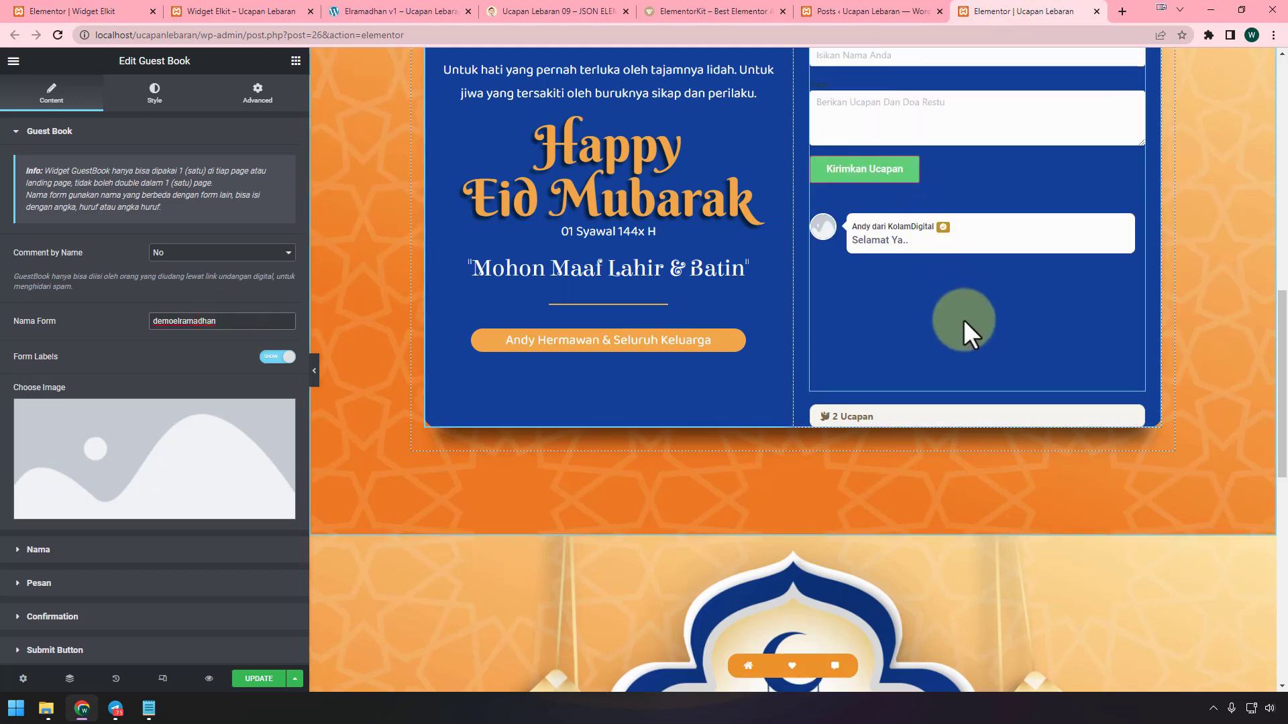
pyautogui.scroll(1, 963, 319)
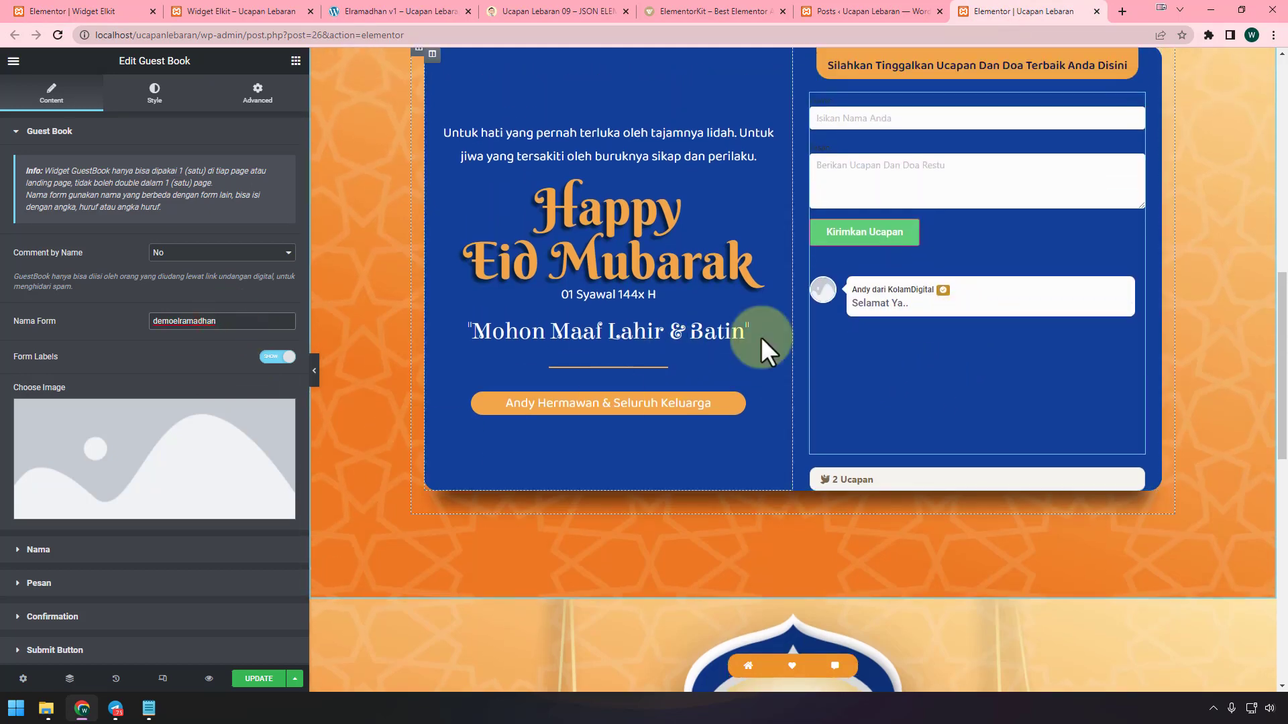
# Set the Guest Book's avatar image to 05-EDIT.png from the media library and compare it with the Widget Elkit page's avatar
pyautogui.click(210, 443)
pyautogui.click(509, 228)
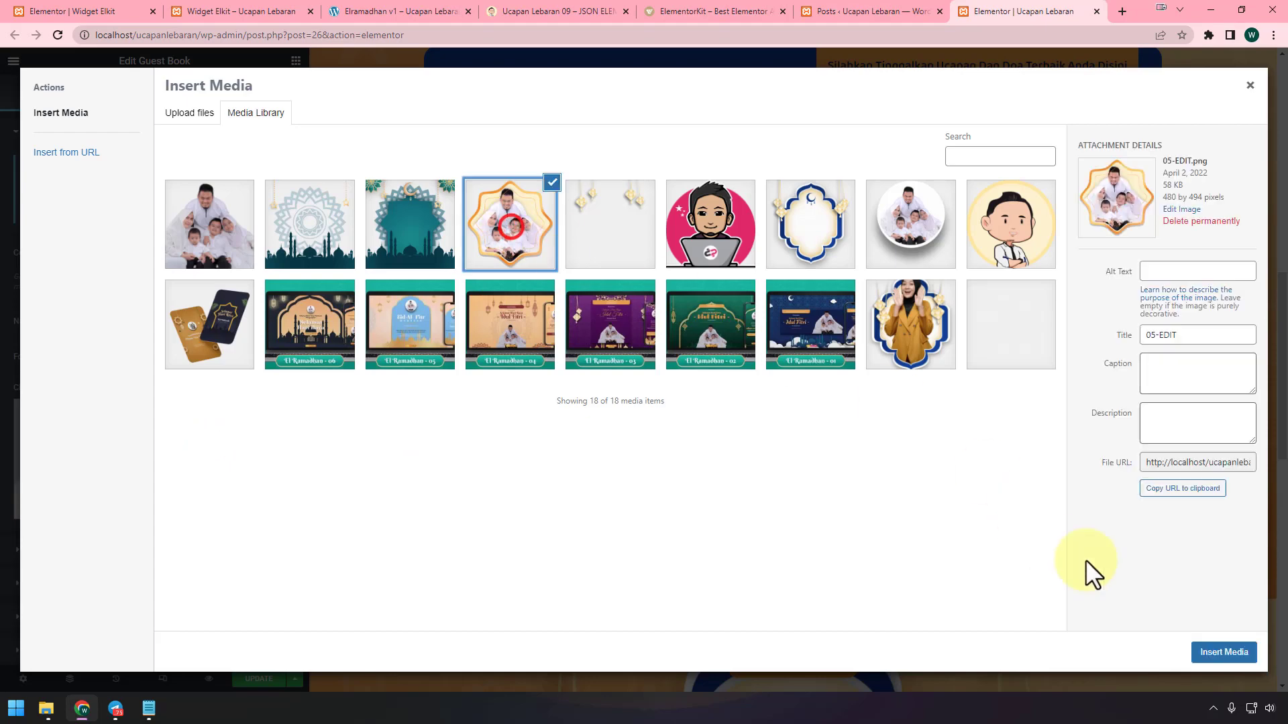
pyautogui.click(1242, 651)
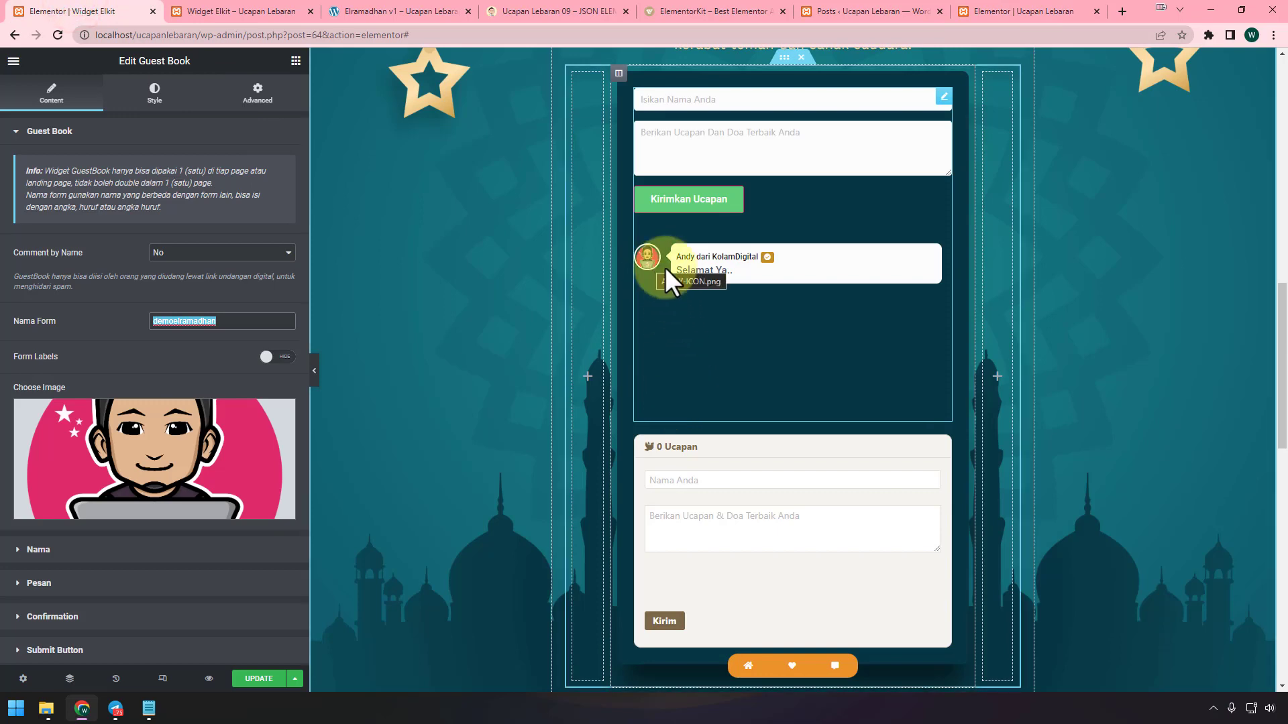
pyautogui.click(996, 11)
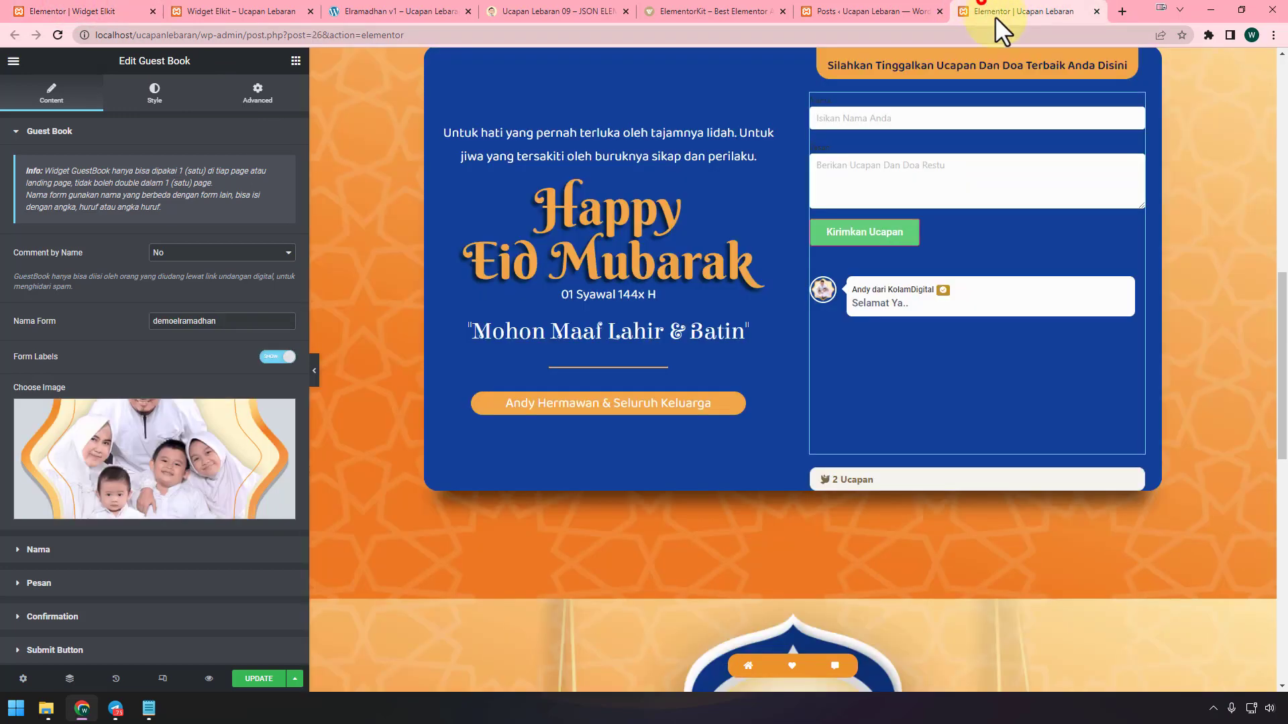
# Expand the Comment Kit on the Ucapan Lebaran page and compare its comments with the Comment Kit on the Widget Elkit page
pyautogui.moveTo(245, 321); pyautogui.dragTo(142, 322)
pyautogui.moveTo(151, 718)
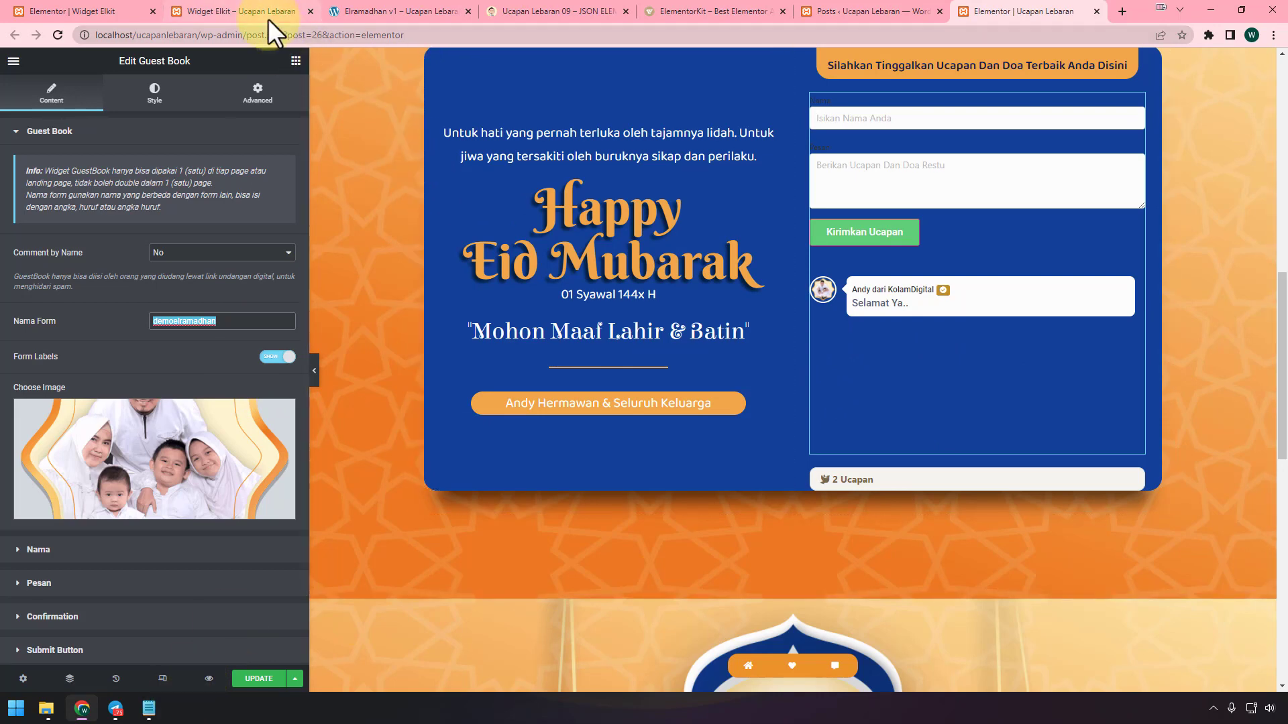
pyautogui.click(846, 482)
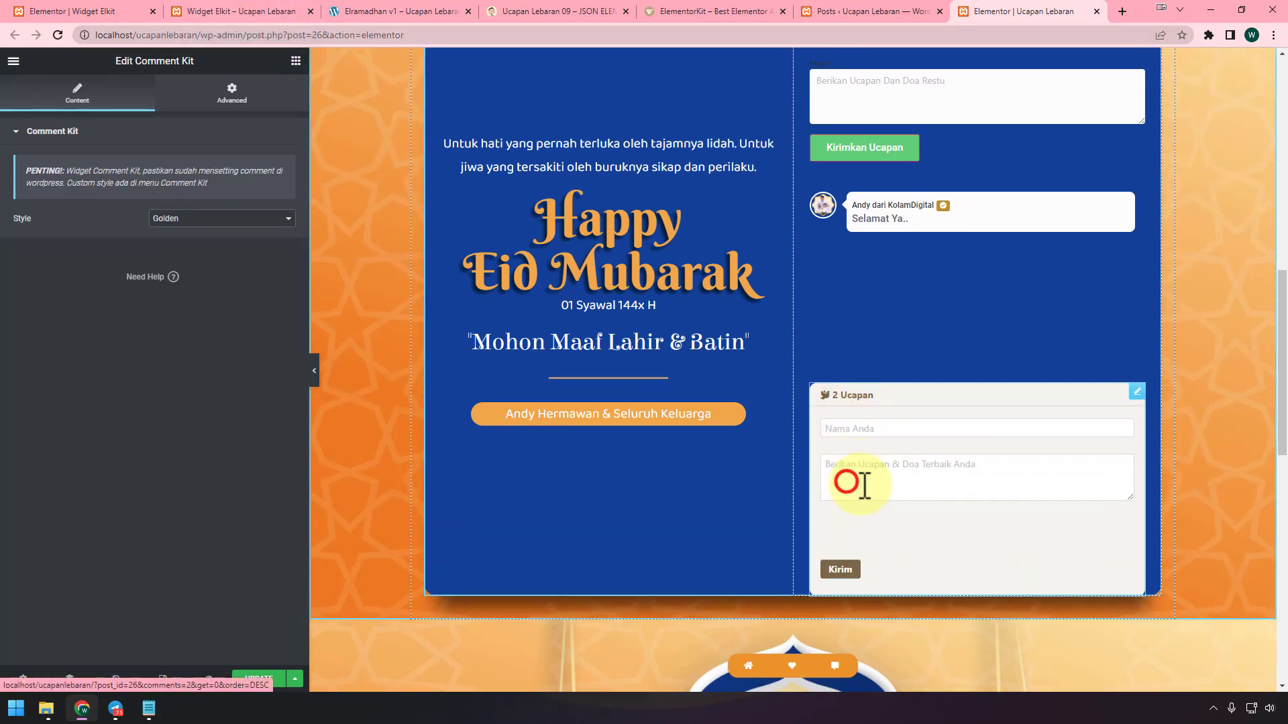
pyautogui.scroll(-3, 908, 460)
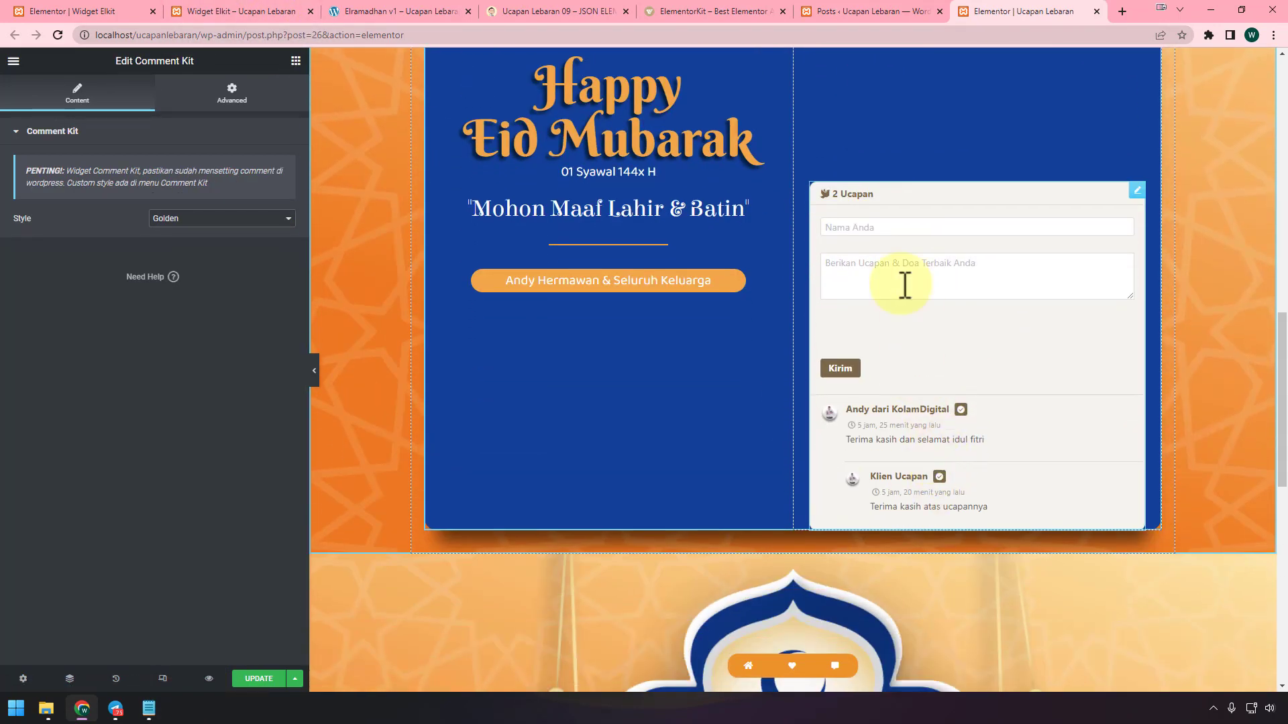
pyautogui.scroll(1, 902, 379)
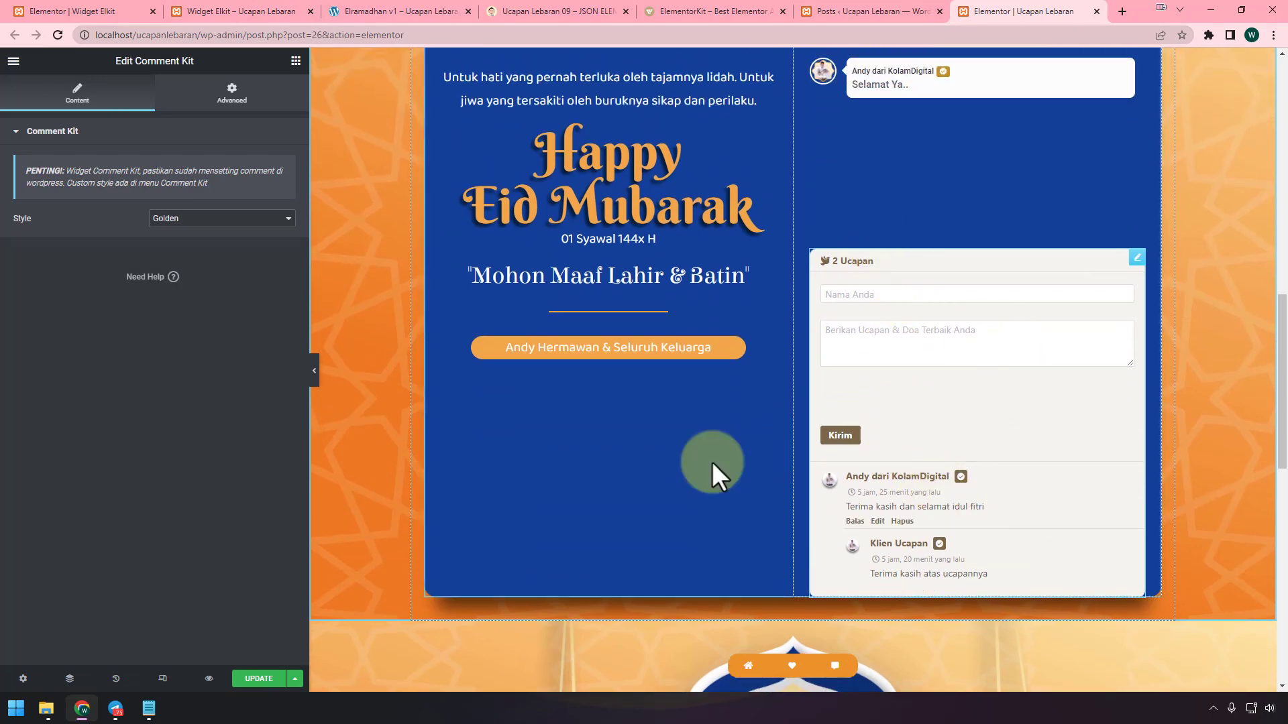
pyautogui.click(87, 8)
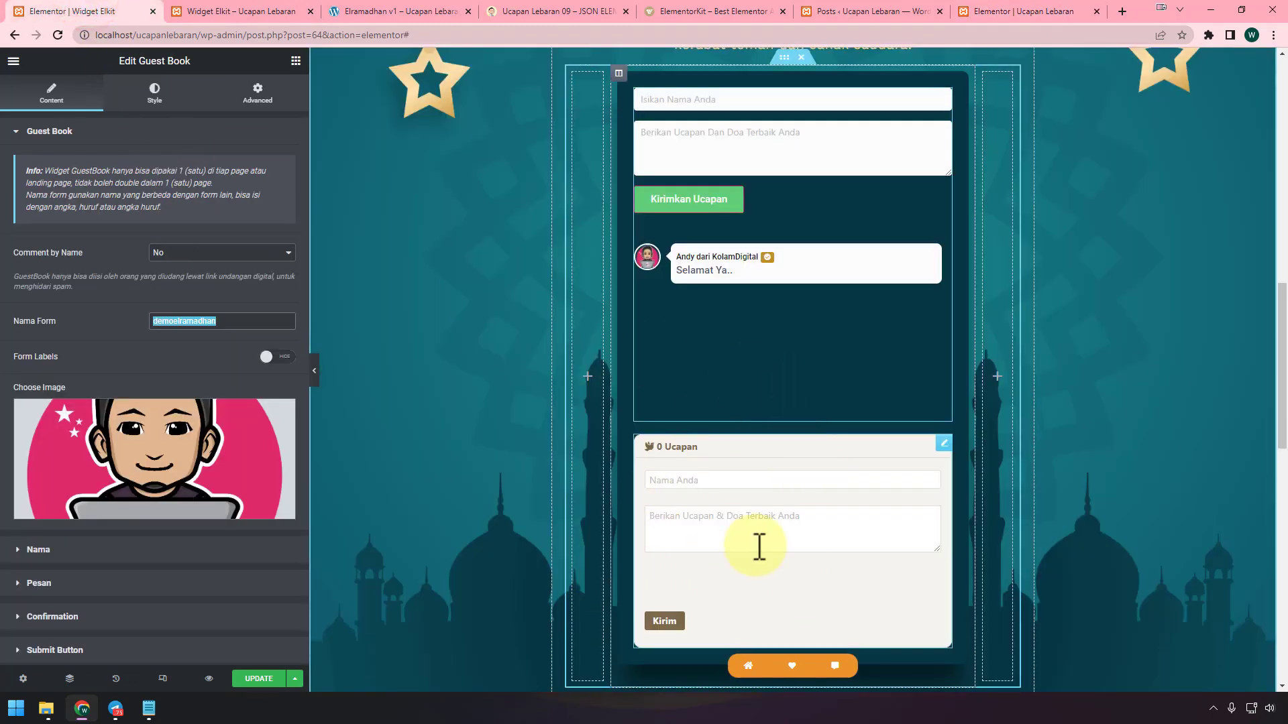
# In the Notepad comparison notes, highlight the Guestbook heading and its point about appearing on several post pages
pyautogui.click(149, 708)
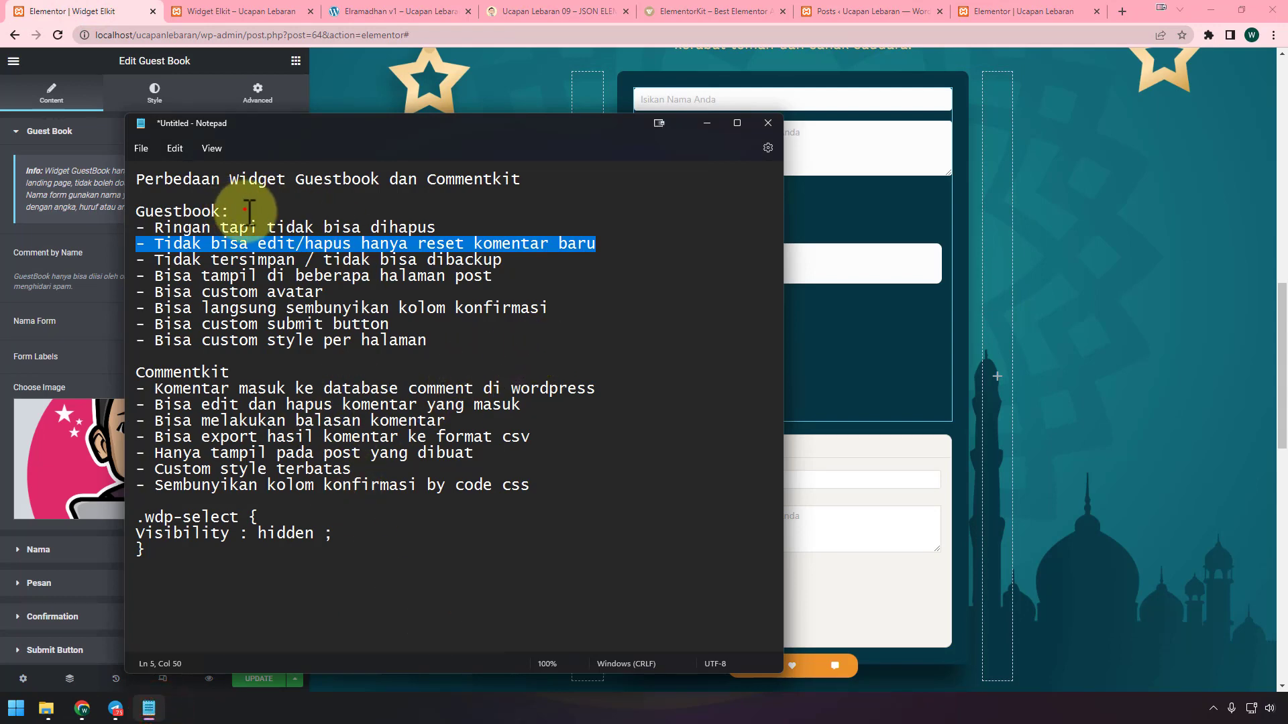
pyautogui.moveTo(245, 210); pyautogui.dragTo(125, 212)
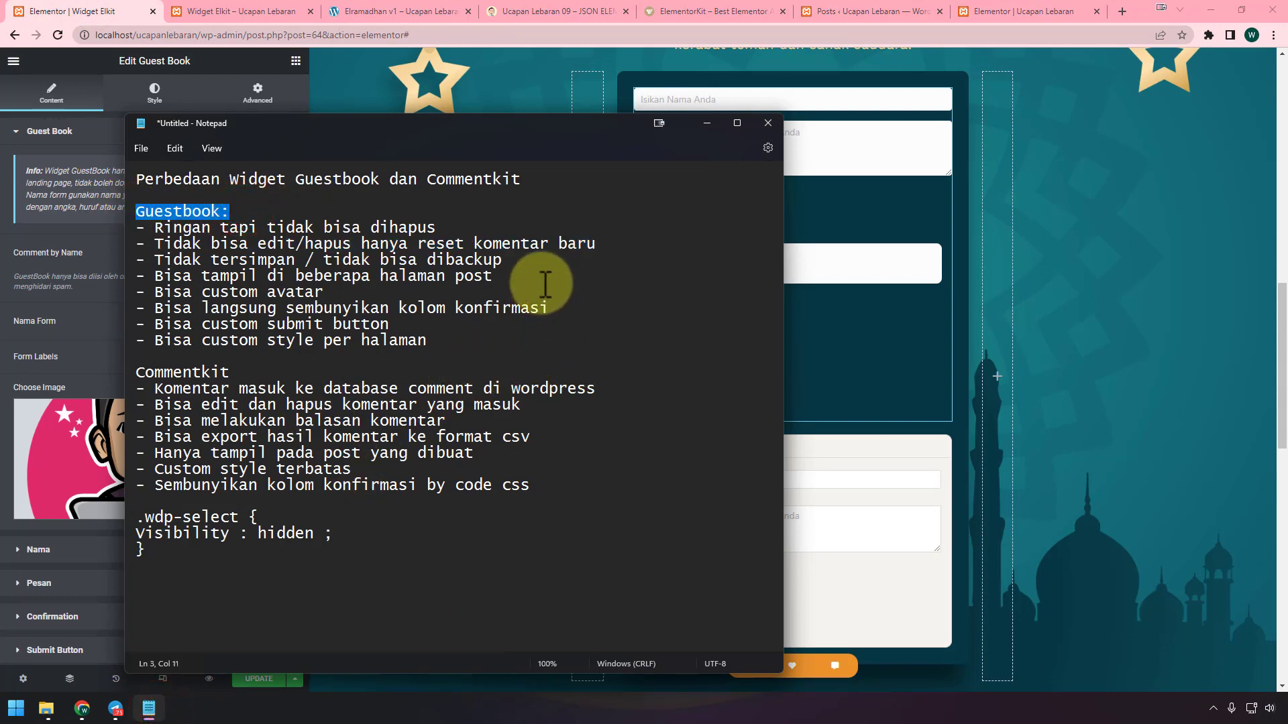
pyautogui.moveTo(541, 283); pyautogui.dragTo(135, 275)
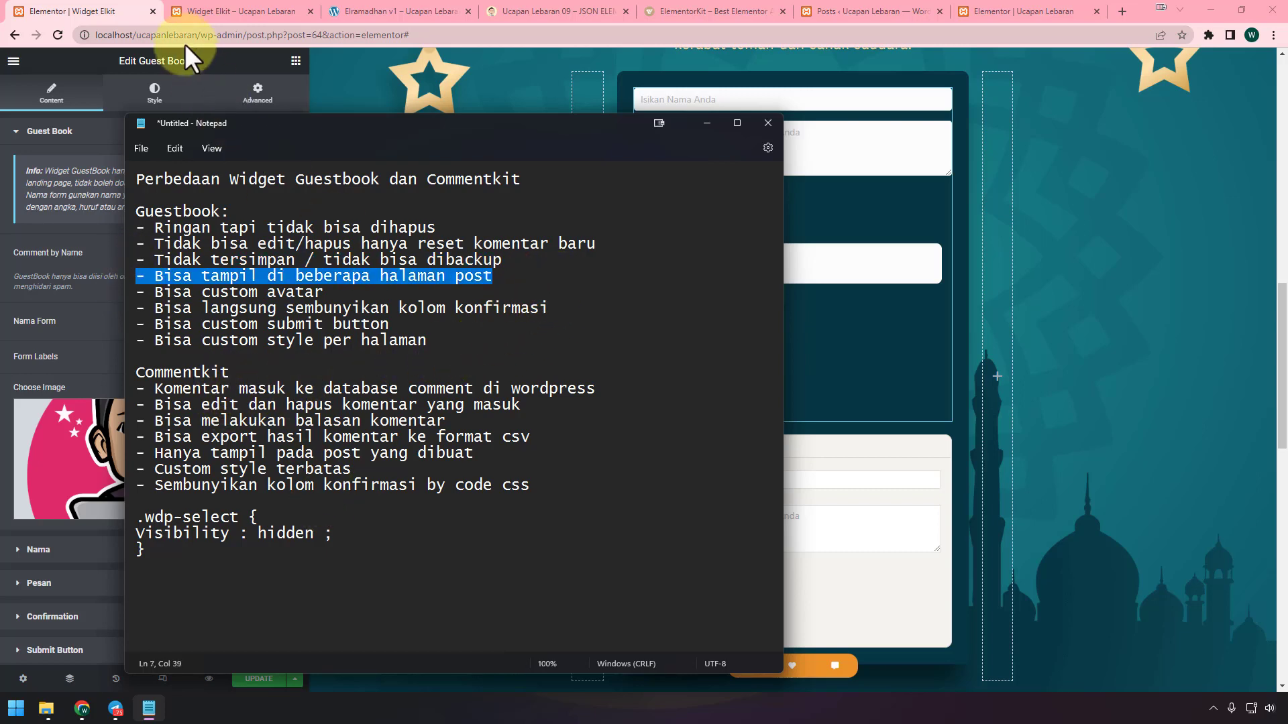
# Return to the browser and compare the Guest Book using form name demoelramadhan on the Widget Elkit page with the Ucapan Lebaran page
pyautogui.click(88, 12)
pyautogui.doubleClick(236, 319)
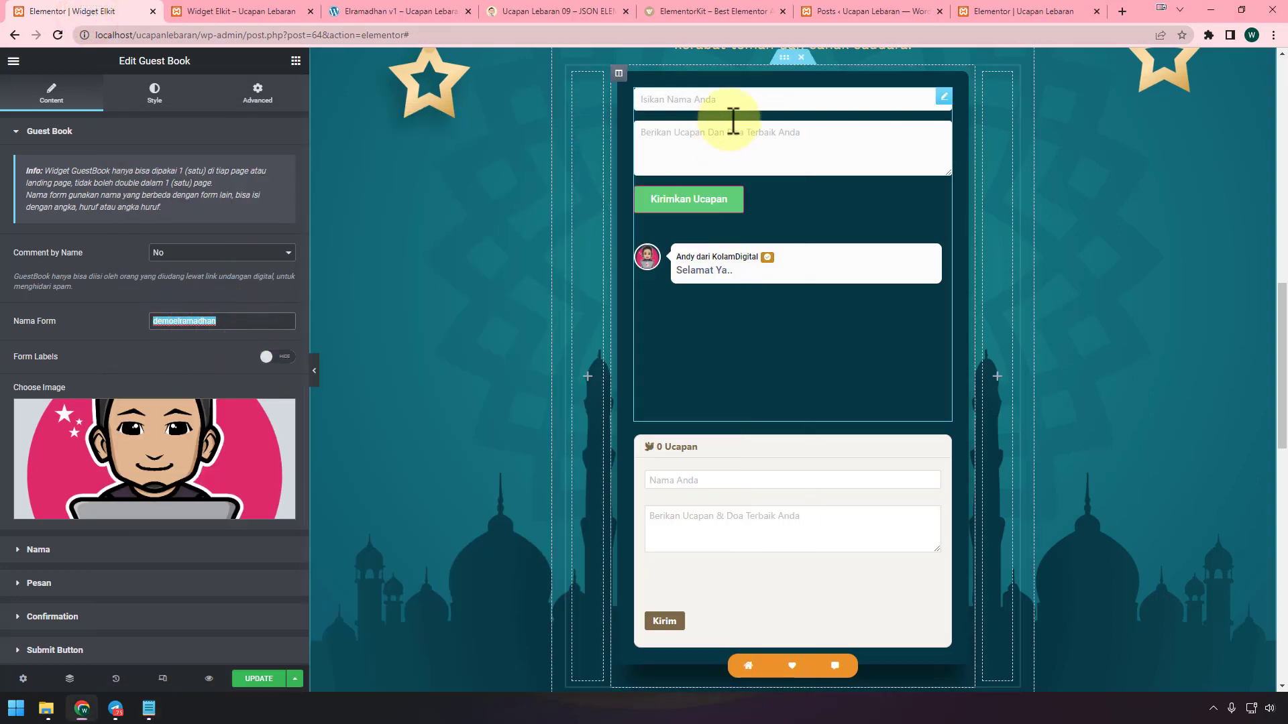
pyautogui.click(1011, 5)
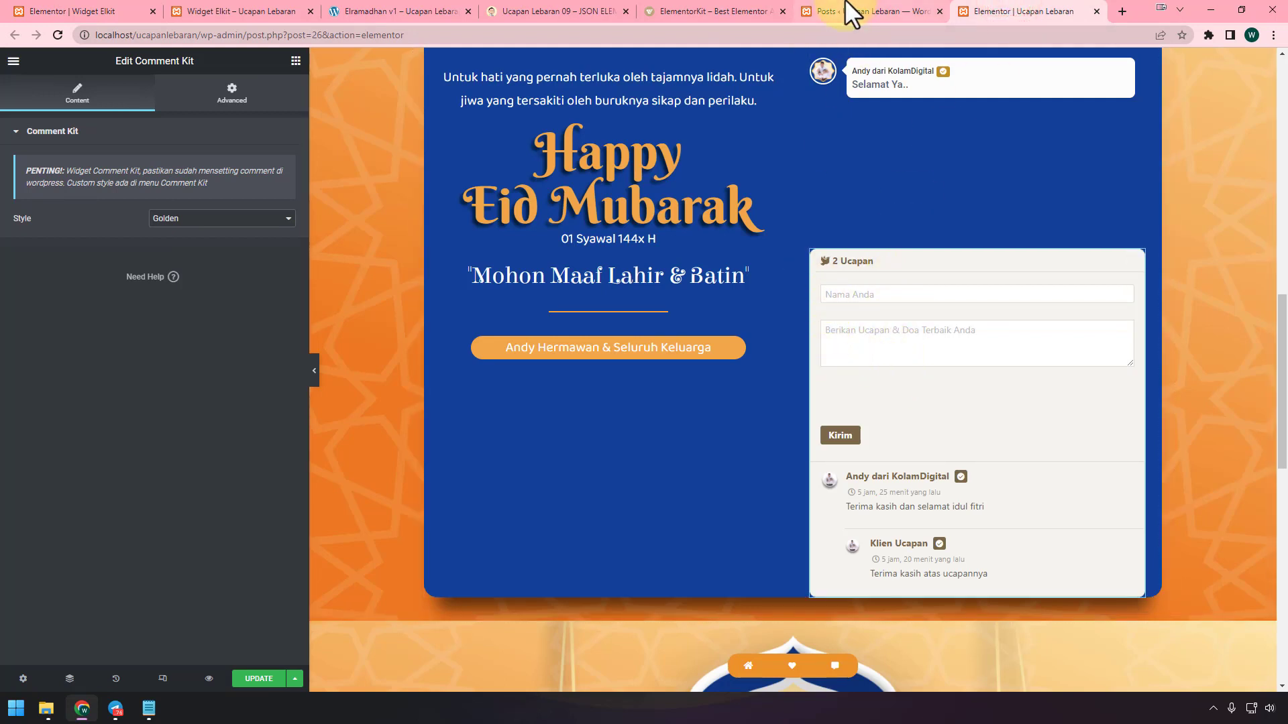
# Open the WordPress admin comments list and examine which post each comment belongs to
pyautogui.click(801, 11)
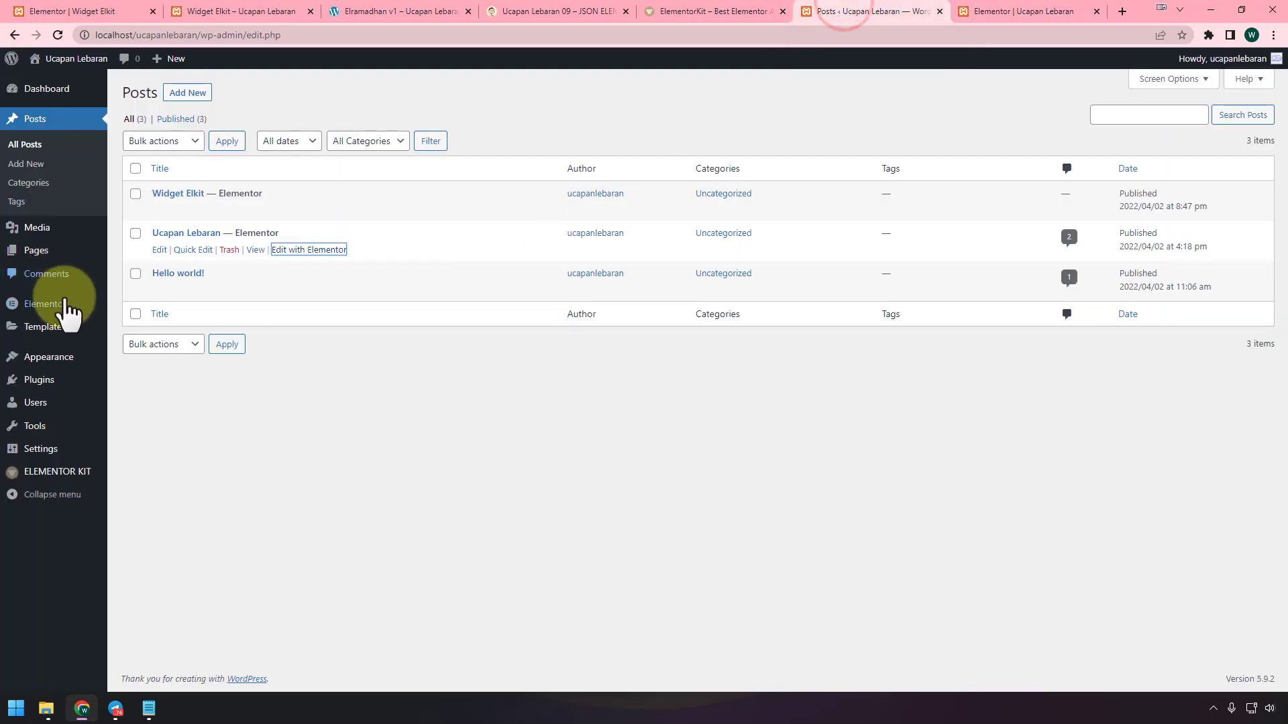
pyautogui.moveTo(66, 309)
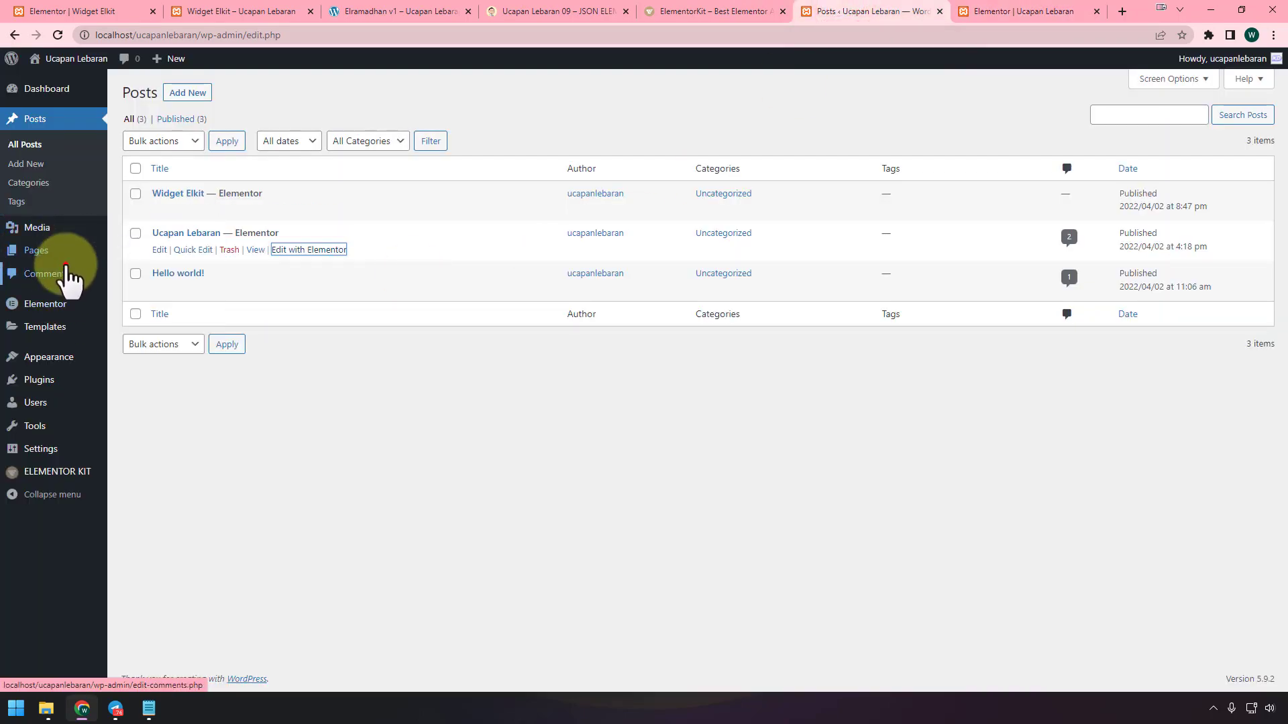
pyautogui.click(65, 268)
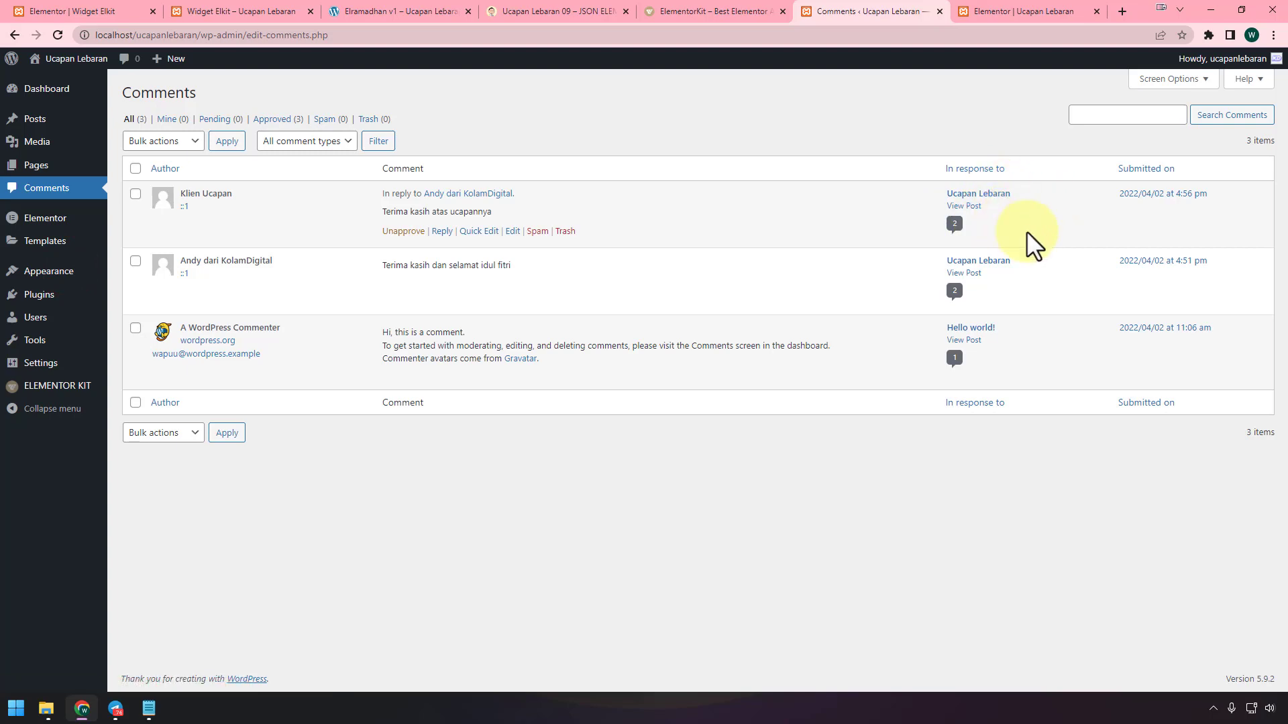
# Highlight the custom avatar point in Notepad, then examine the avatar URL and placeholder comment text in the Comment Kit settings
pyautogui.click(152, 709)
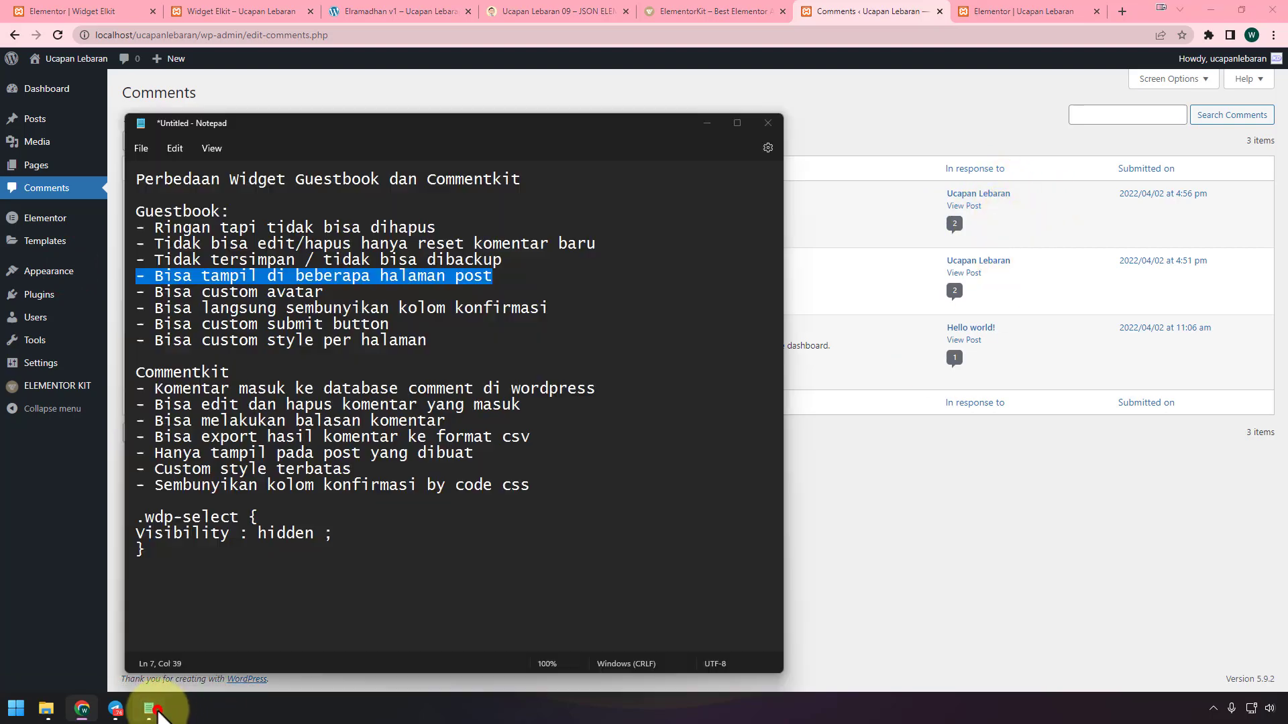
pyautogui.tripleClick(334, 293)
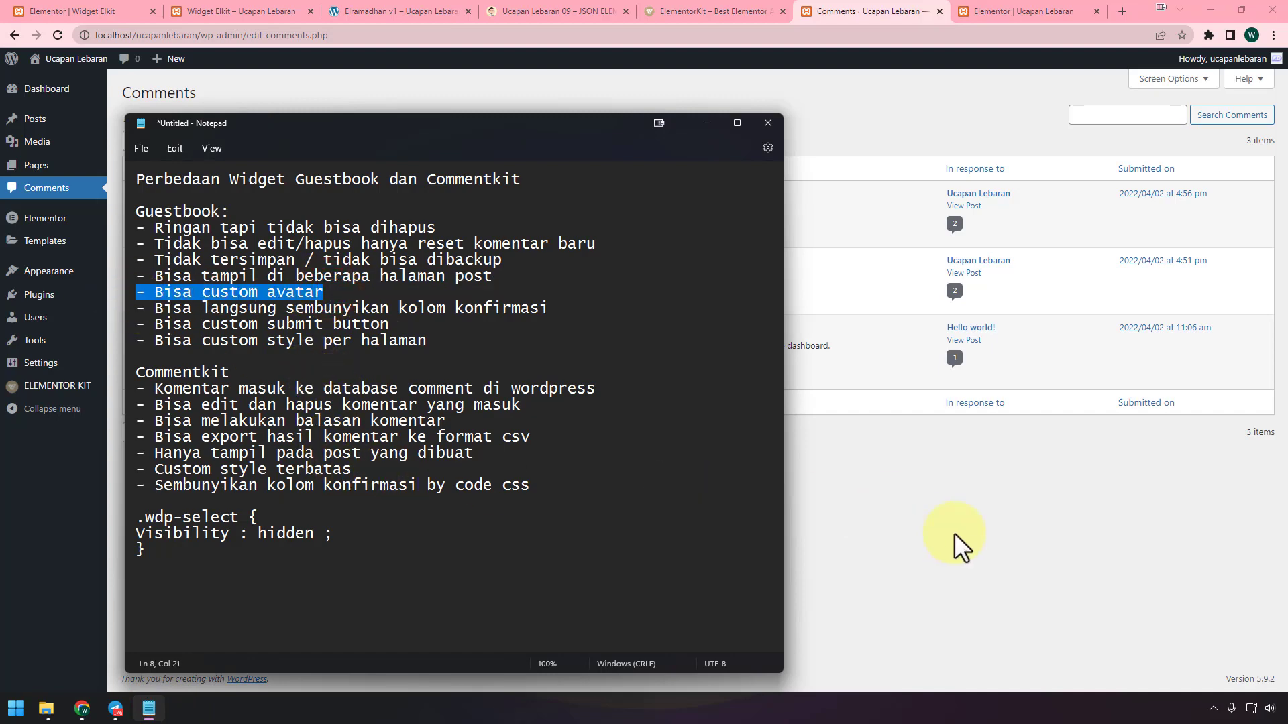
pyautogui.click(62, 494)
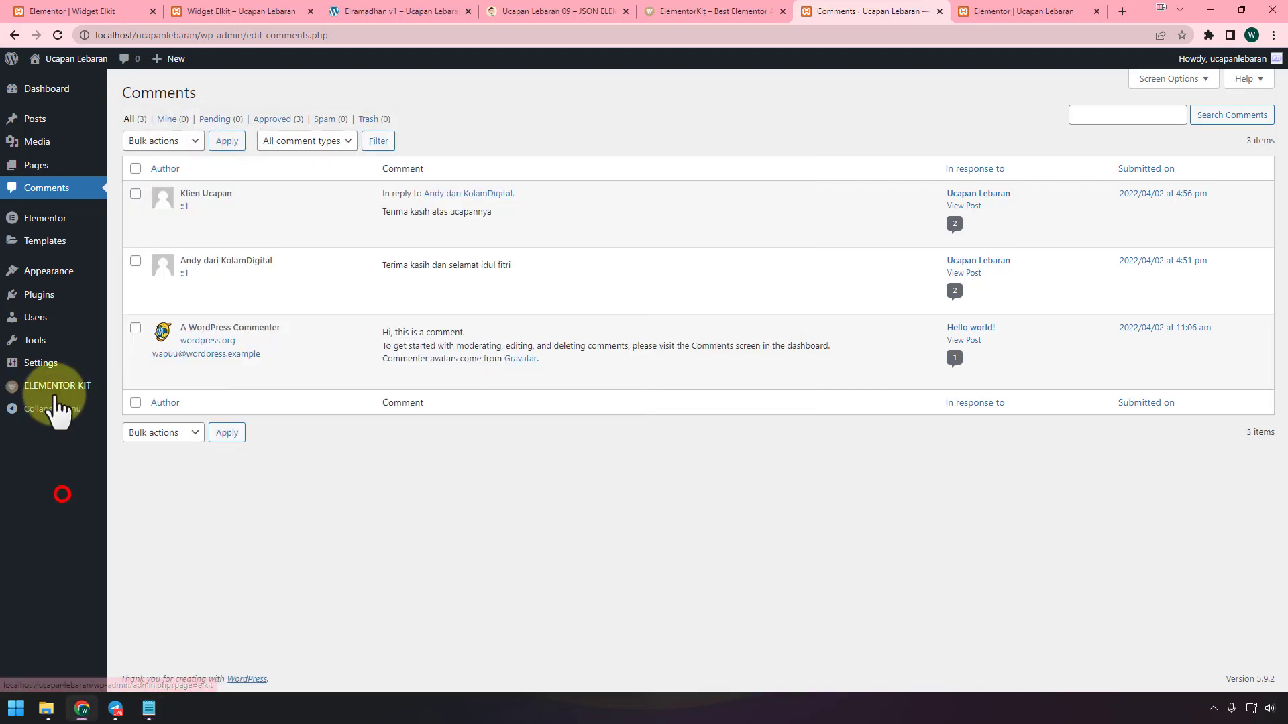
pyautogui.moveTo(70, 397)
pyautogui.click(137, 430)
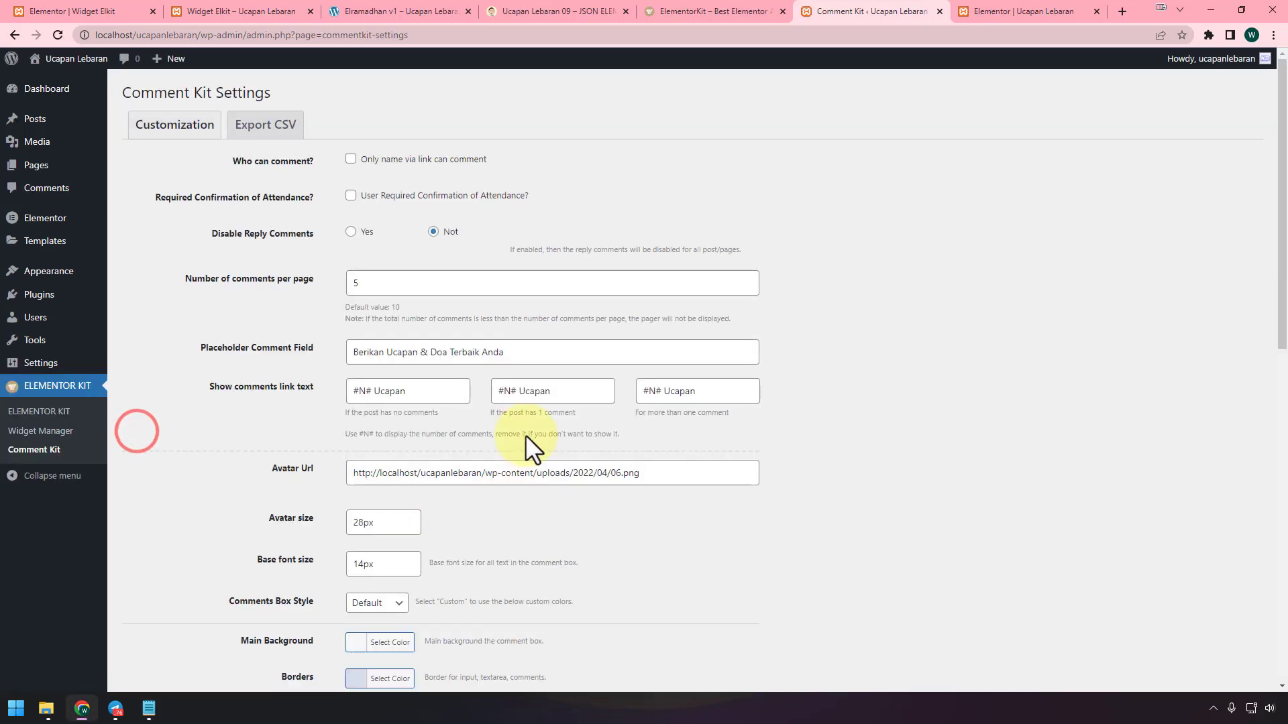
pyautogui.tripleClick(718, 481)
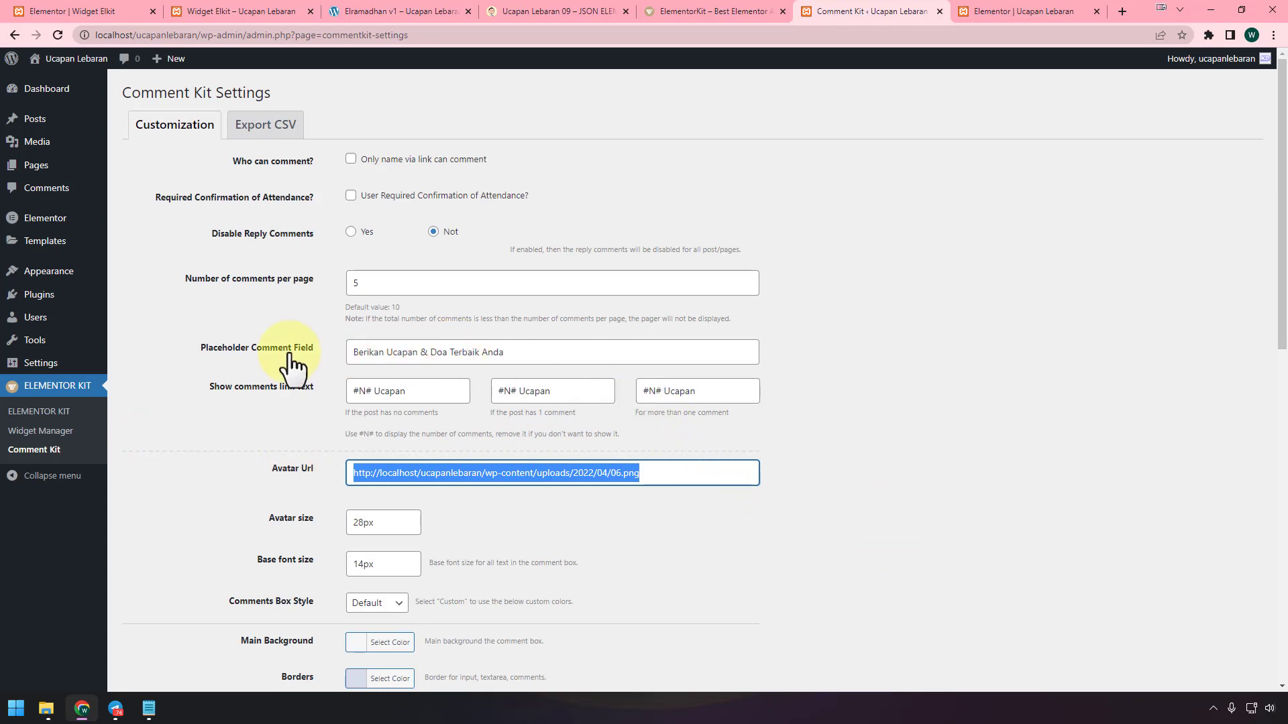
pyautogui.moveTo(590, 352); pyautogui.dragTo(321, 356)
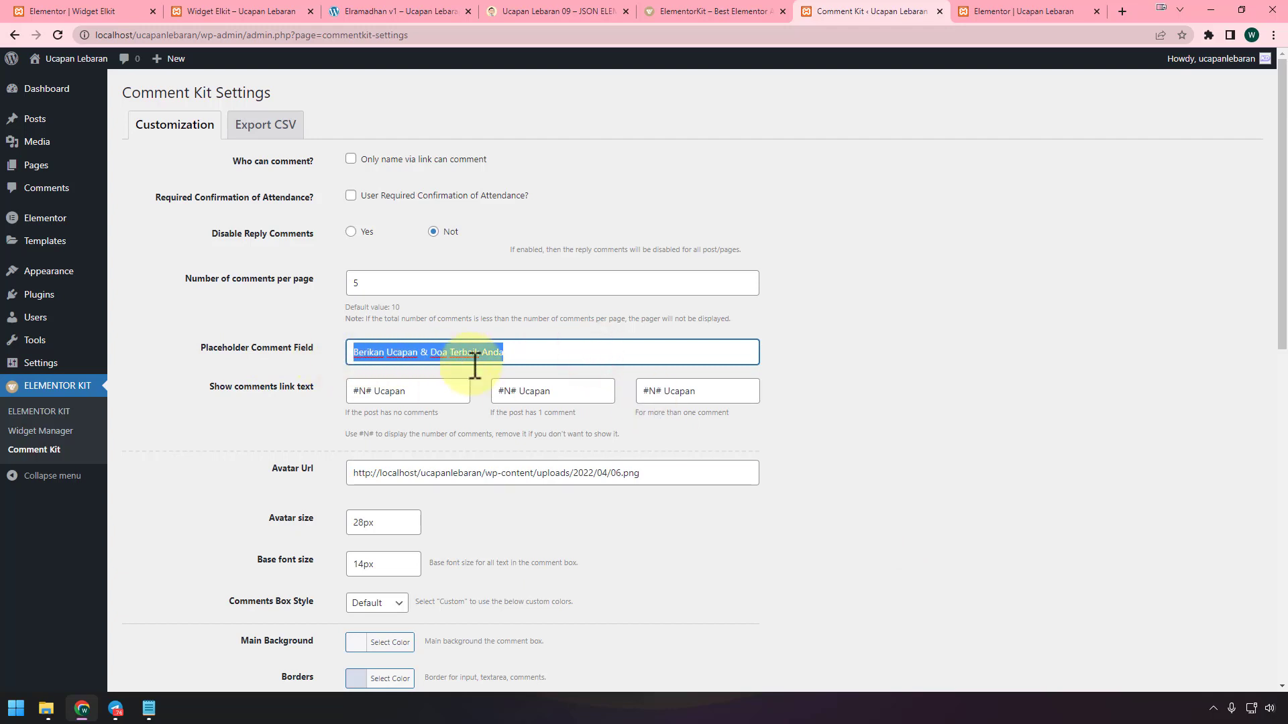
# Examine the Guest Book's message placeholder on the Widget Elkit page and compare it with the Guest Book on the Ucapan Lebaran page
pyautogui.click(134, 9)
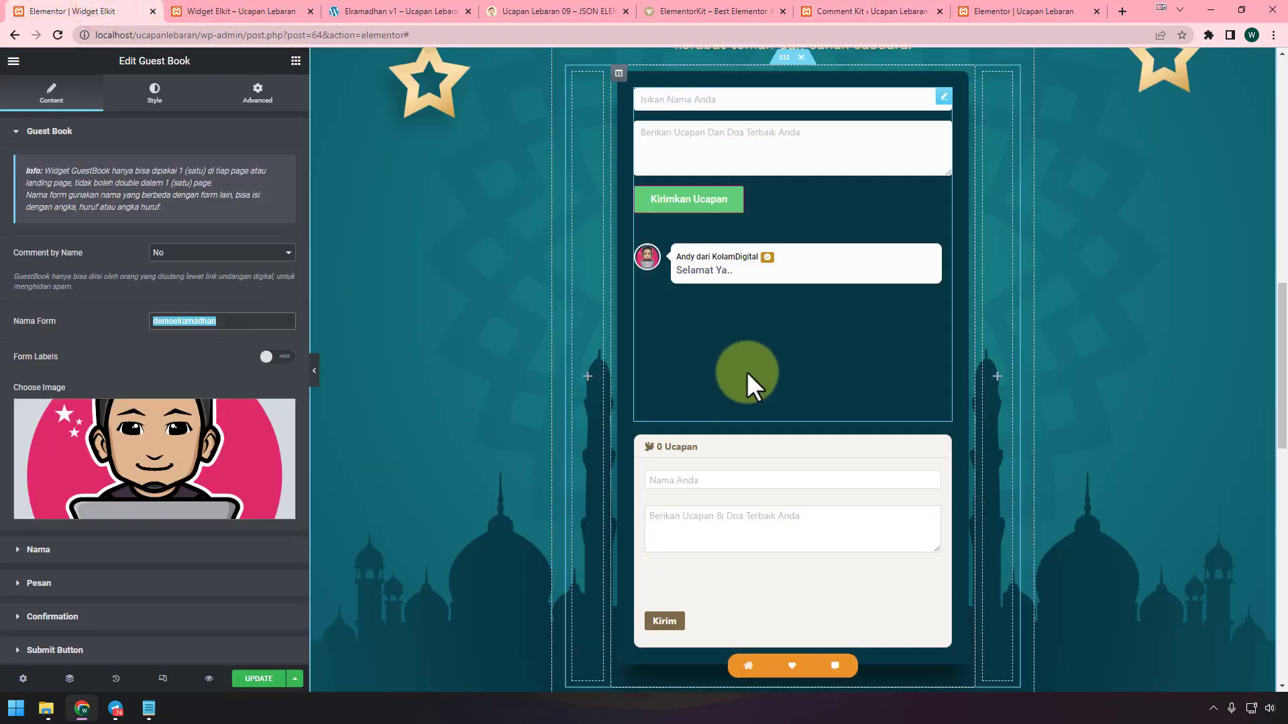
pyautogui.scroll(-1, 138, 559)
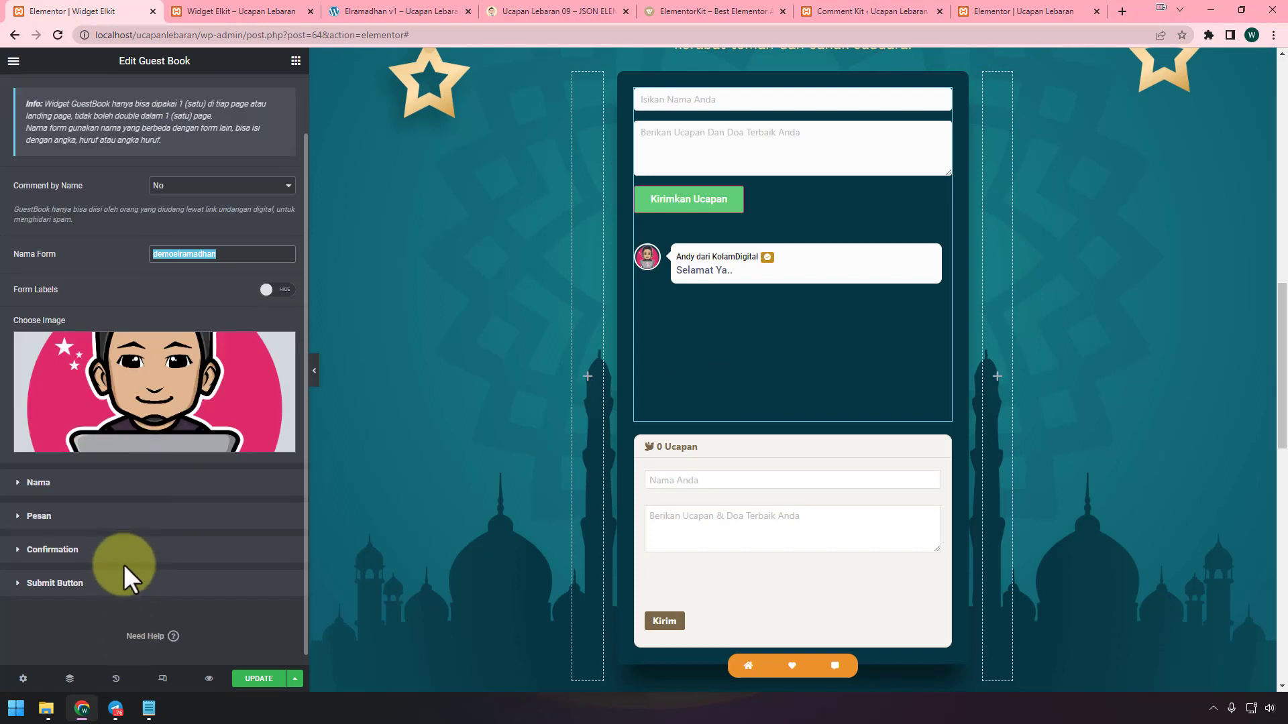
pyautogui.scroll(1, 768, 395)
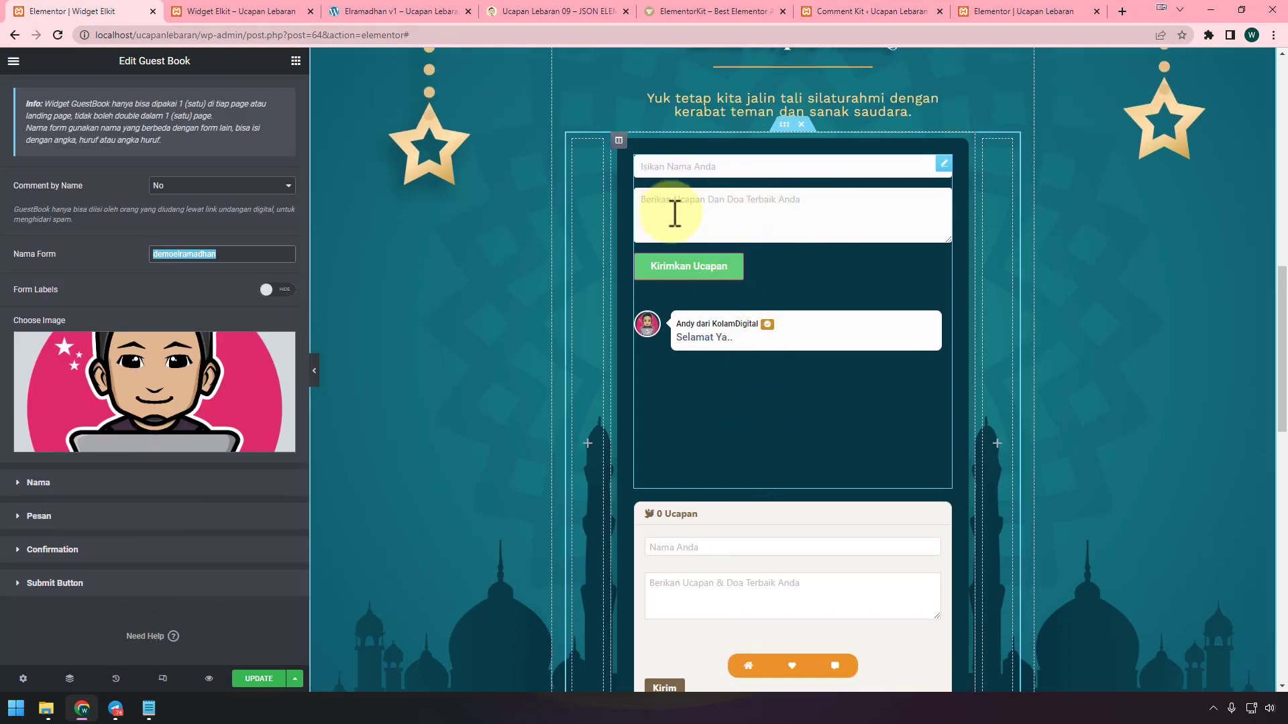
pyautogui.click(110, 521)
pyautogui.moveTo(223, 258); pyautogui.dragTo(327, 272)
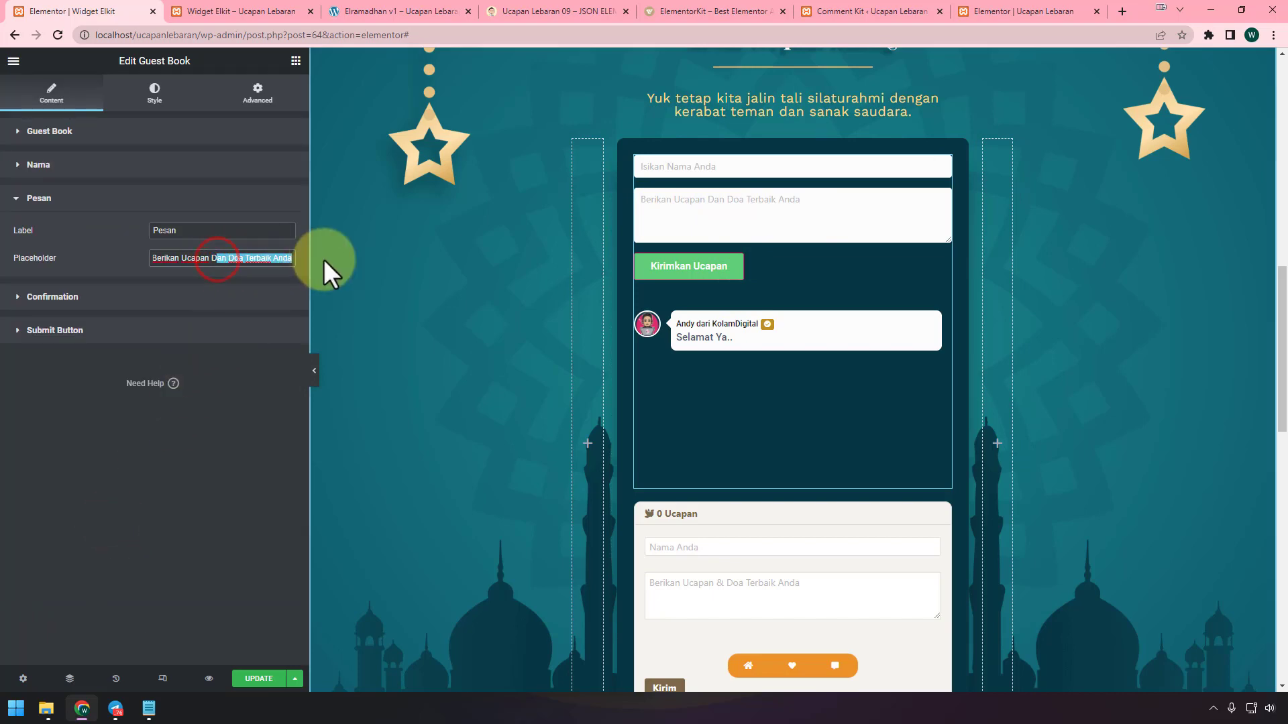
pyautogui.click(264, 258)
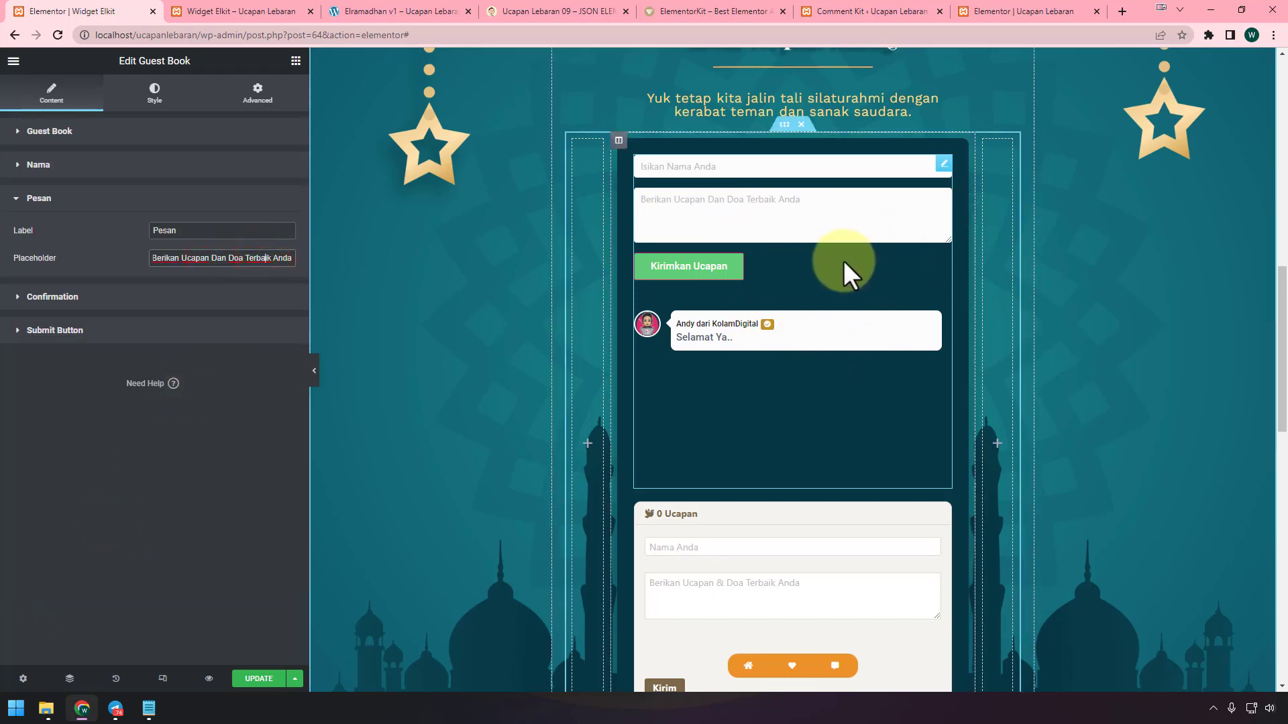
pyautogui.click(986, 14)
pyautogui.scroll(4, 912, 251)
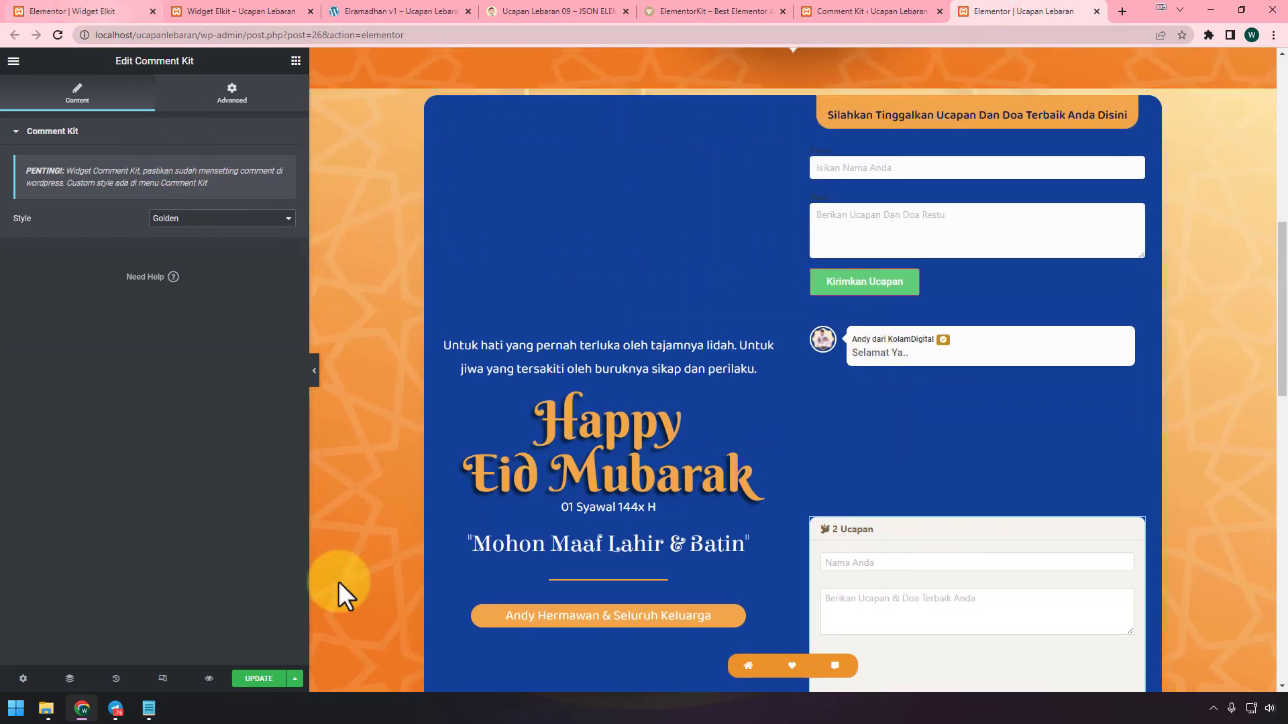
# In the Notepad notes, highlight Guestbook's customization points and Commentkit's point about exporting comments to CSV
pyautogui.click(149, 708)
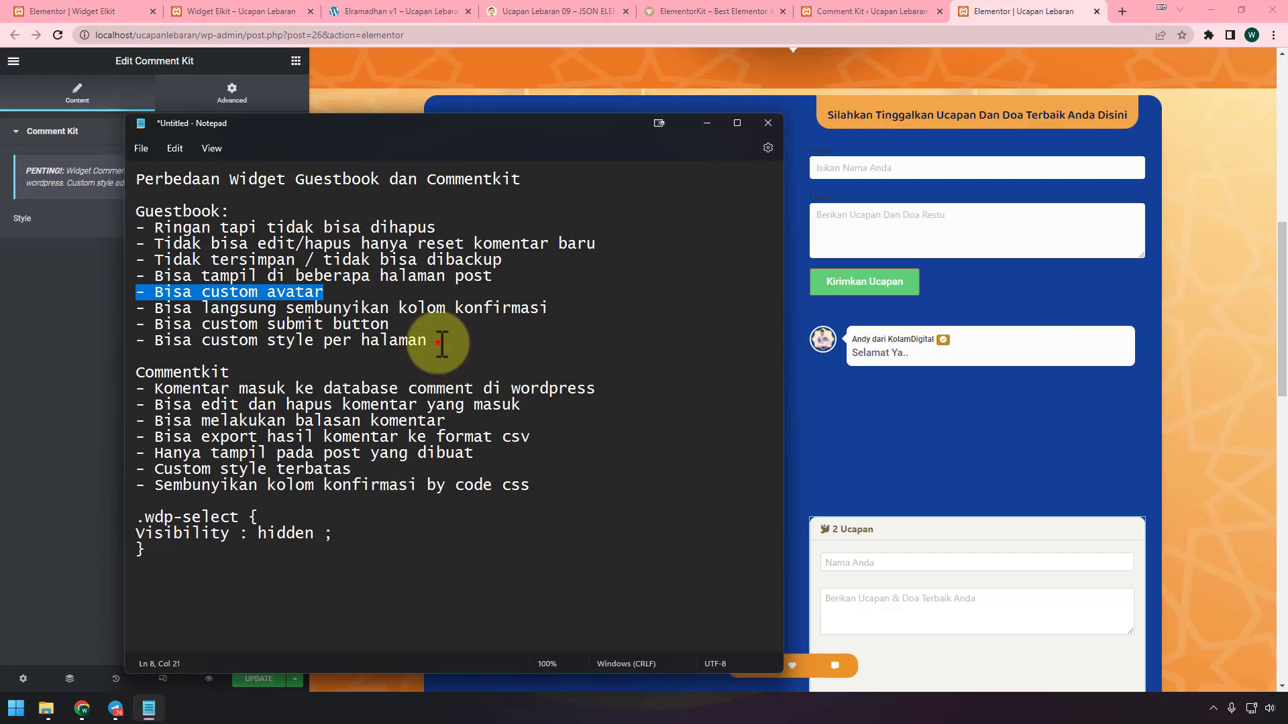
pyautogui.moveTo(438, 341); pyautogui.dragTo(109, 299)
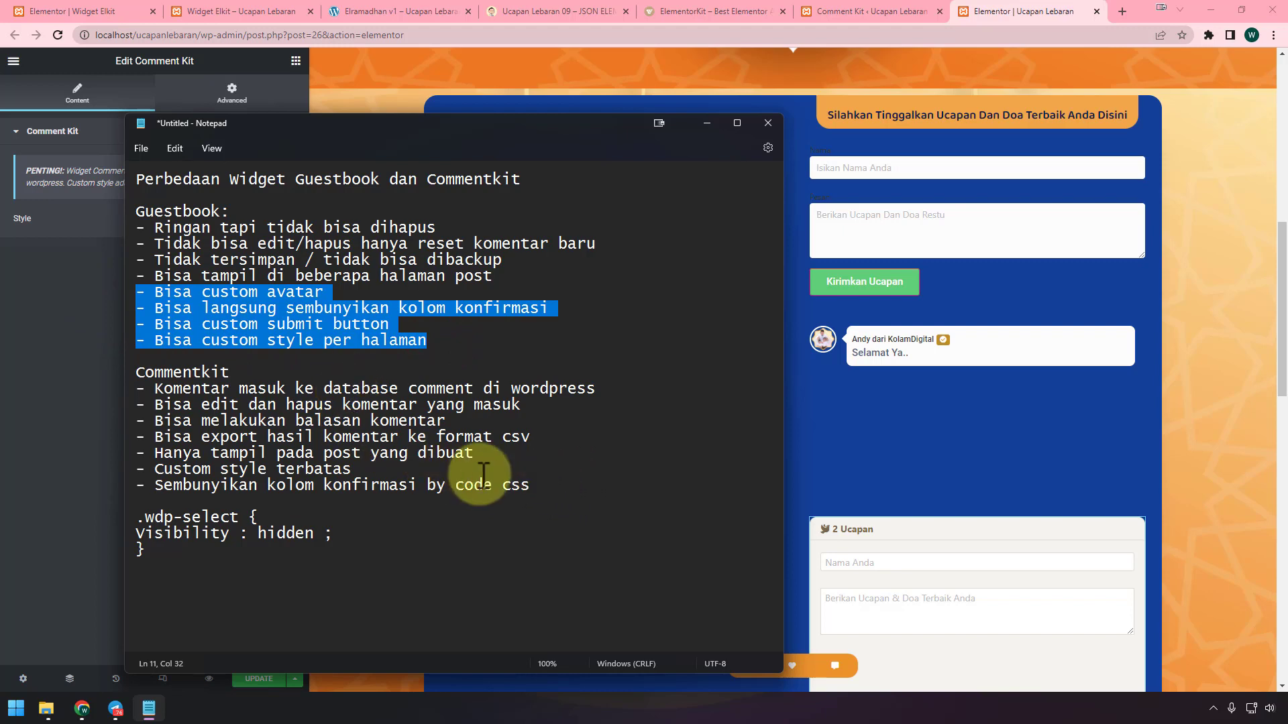
pyautogui.moveTo(546, 487); pyautogui.dragTo(140, 442)
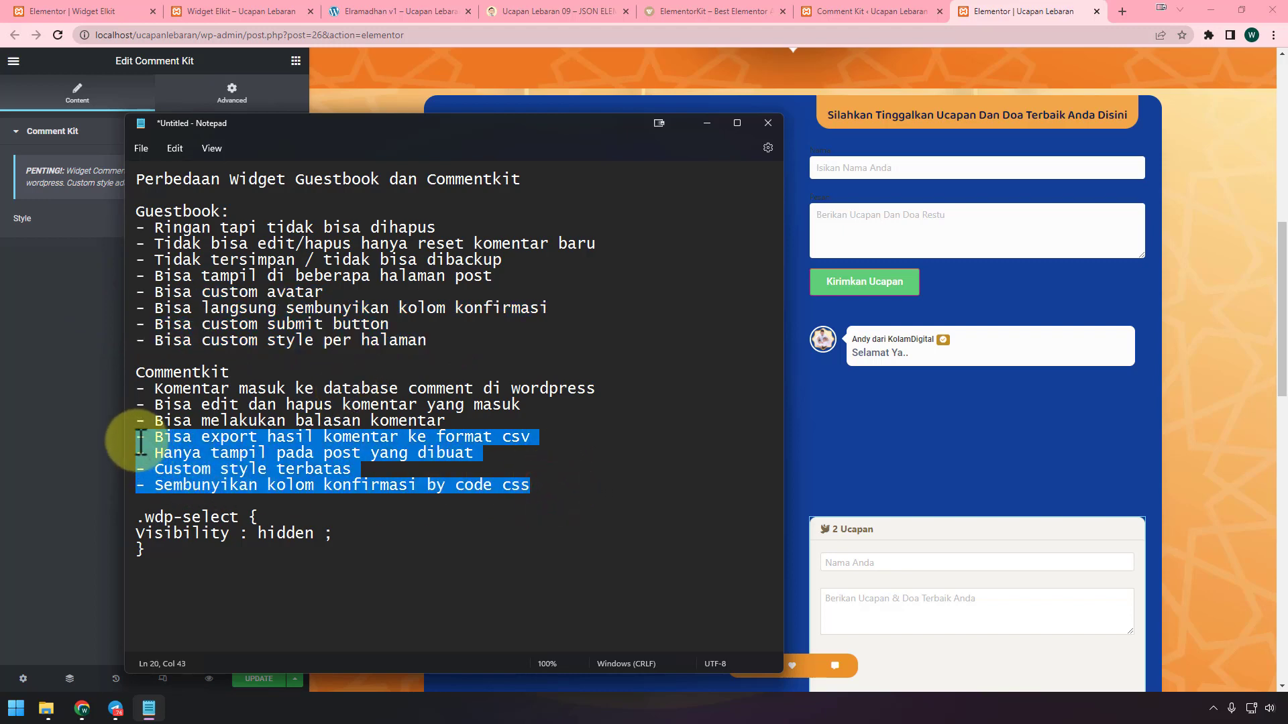
pyautogui.click(394, 481)
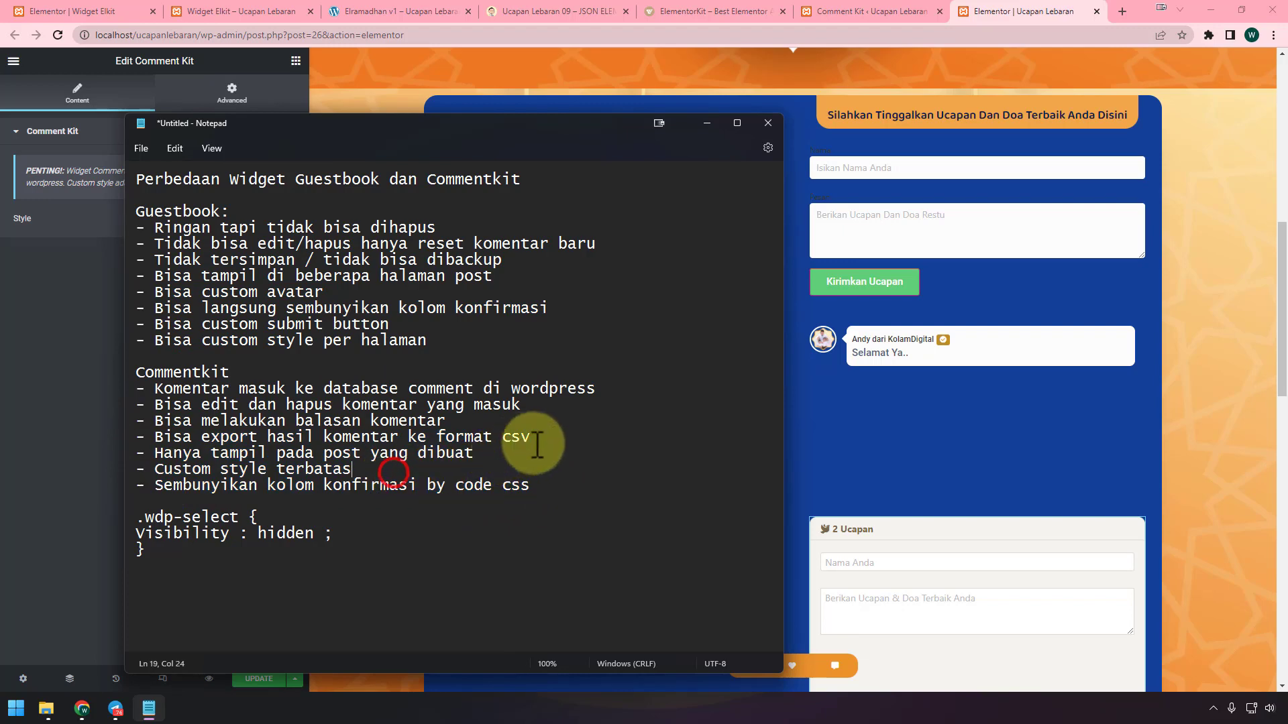
pyautogui.moveTo(546, 437); pyautogui.dragTo(128, 436)
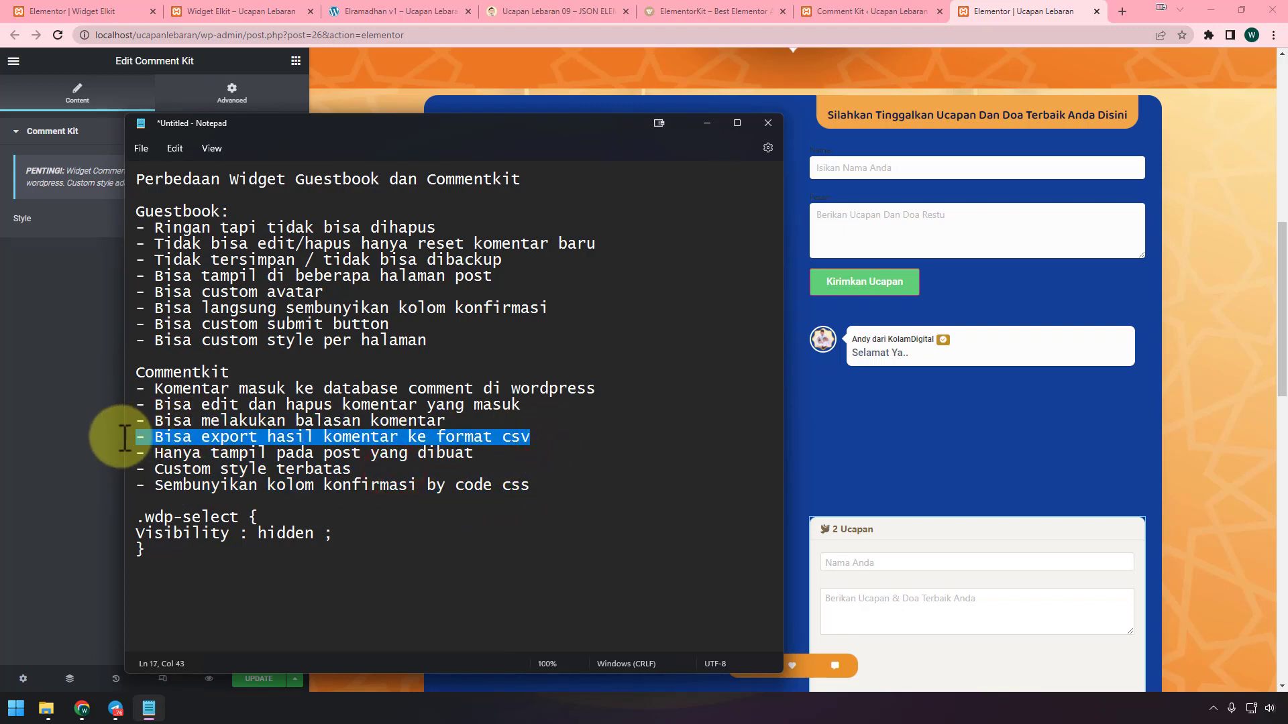
pyautogui.moveTo(121, 438); pyautogui.dragTo(122, 438)
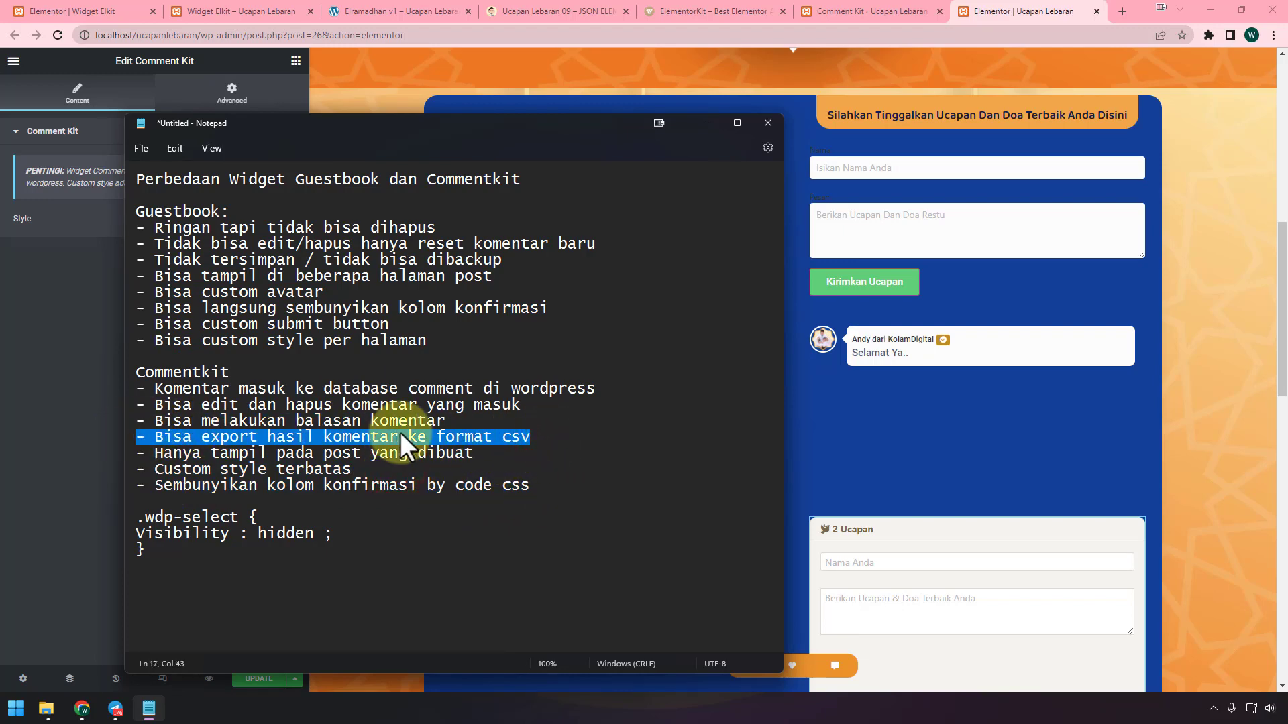
# In the Comment Kit settings, set the CSV export to Spesific Posts
pyautogui.click(865, 12)
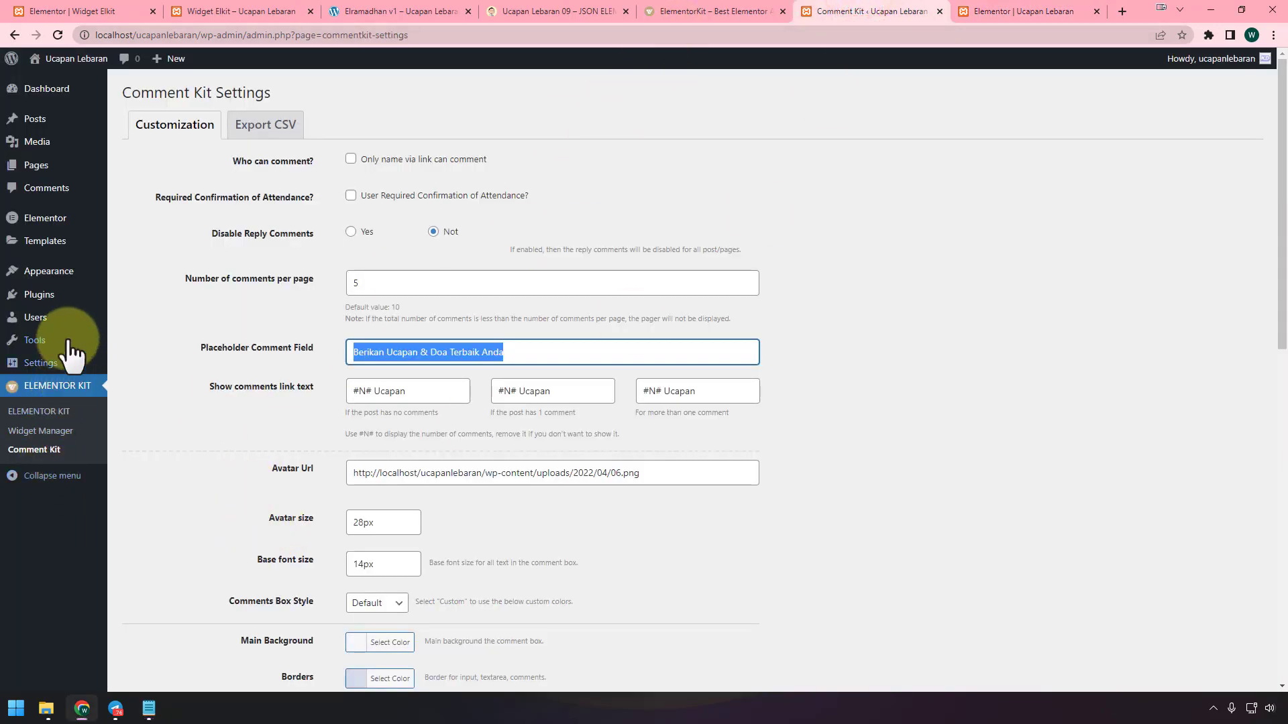
pyautogui.click(260, 129)
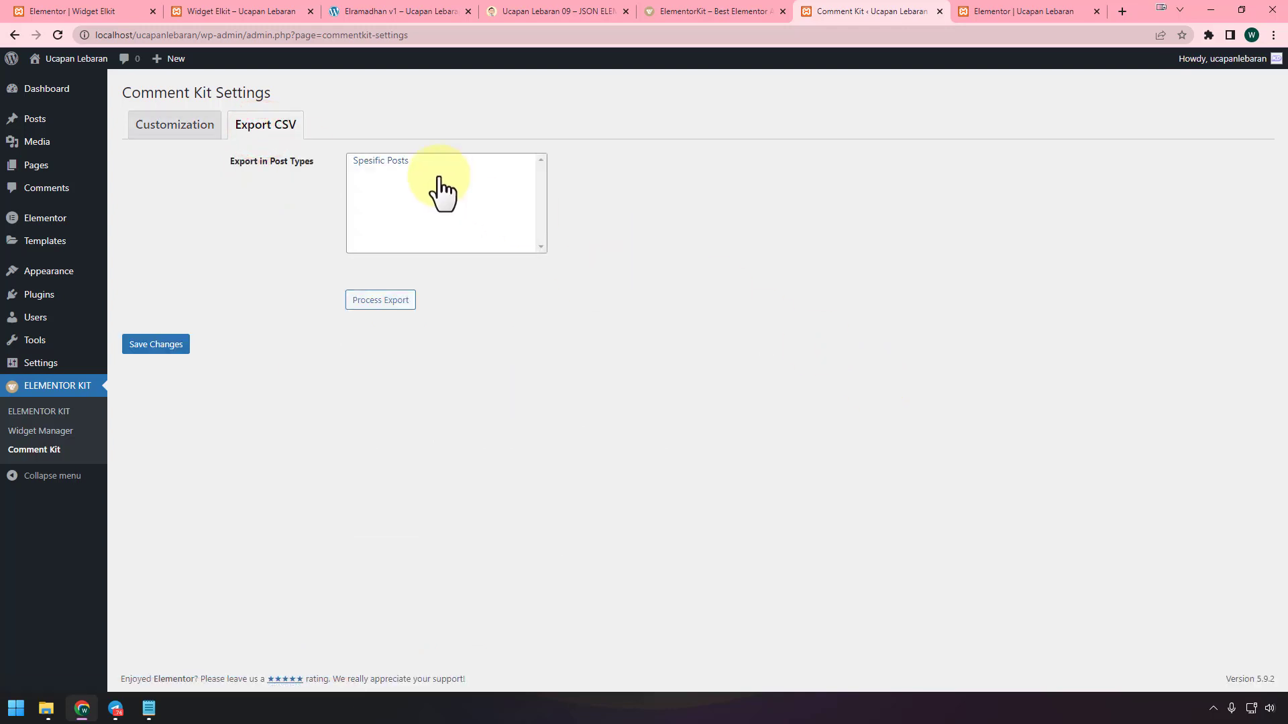
pyautogui.click(382, 162)
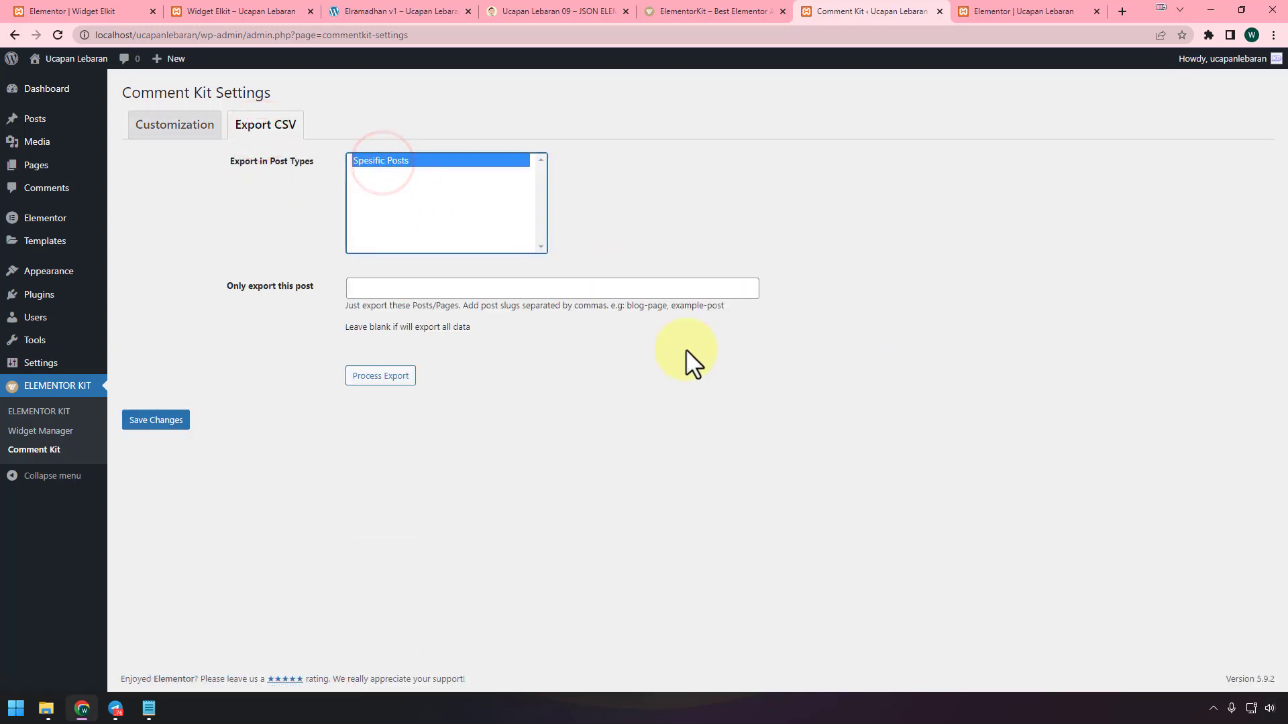
pyautogui.click(987, 11)
pyautogui.click(166, 36)
pyautogui.doubleClick(177, 35)
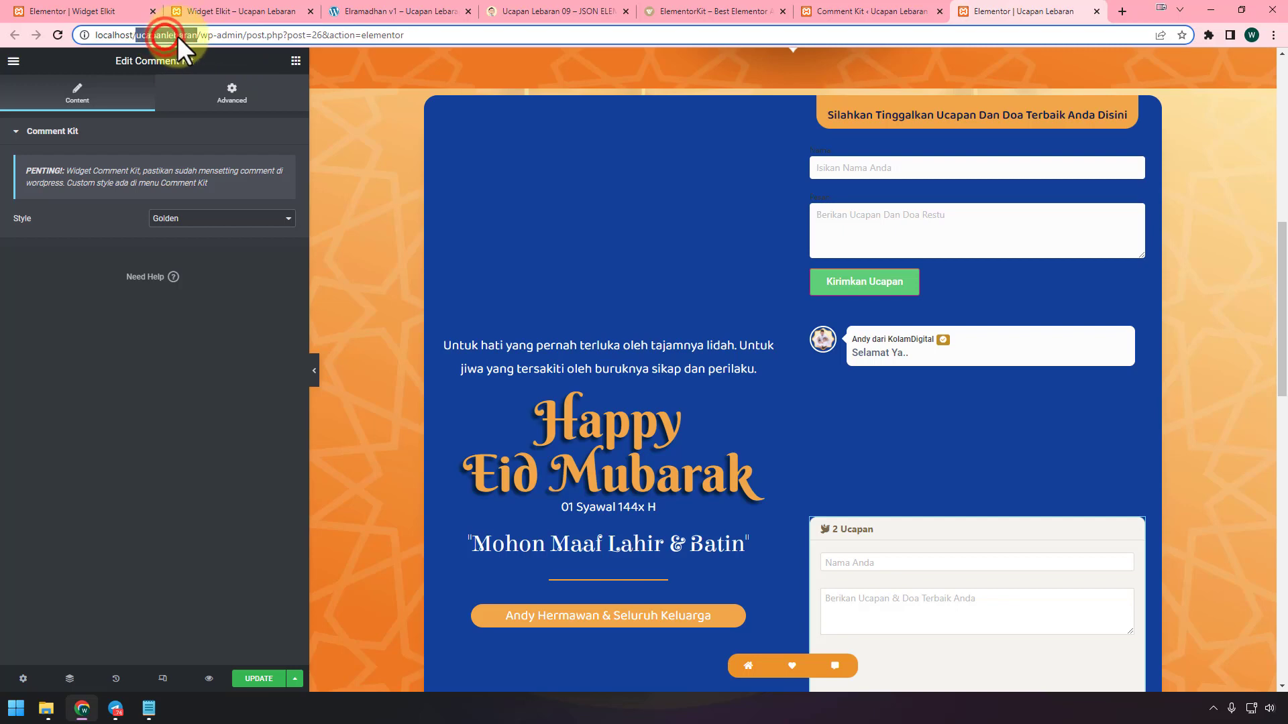
pyautogui.rightClick(177, 35)
pyautogui.click(235, 112)
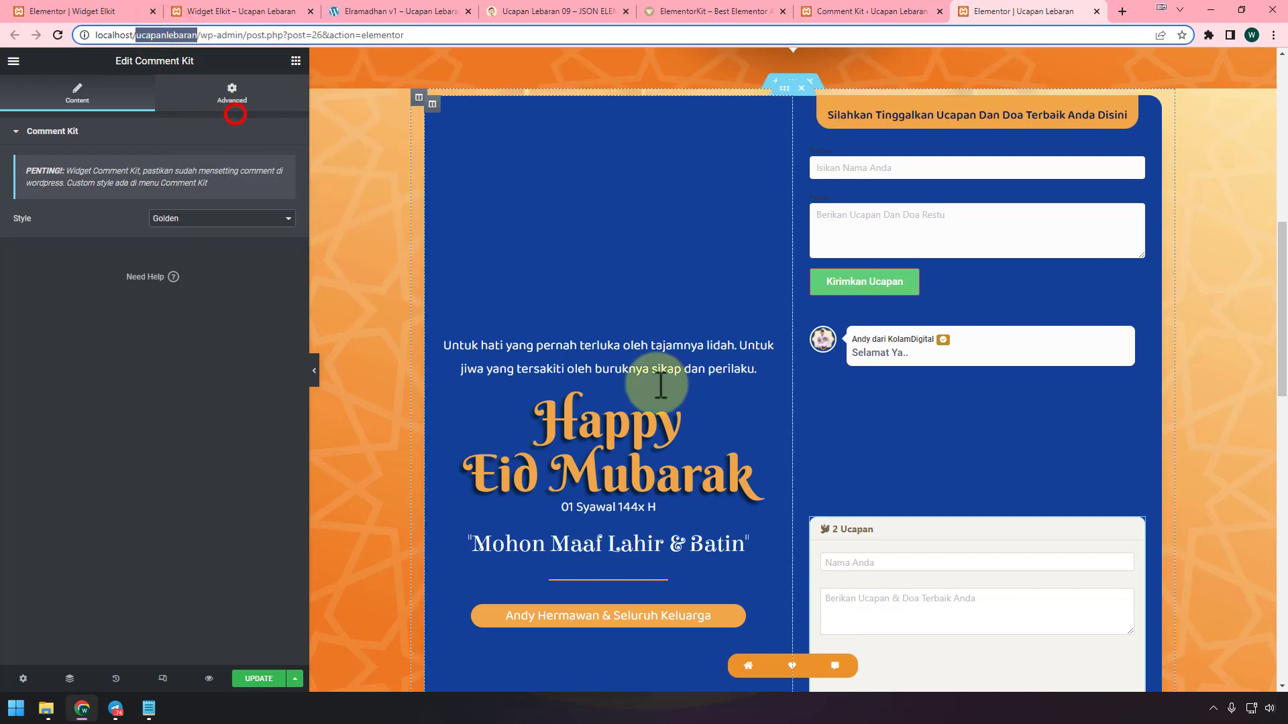
pyautogui.scroll(-3, 577, 362)
pyautogui.scroll(3, 577, 362)
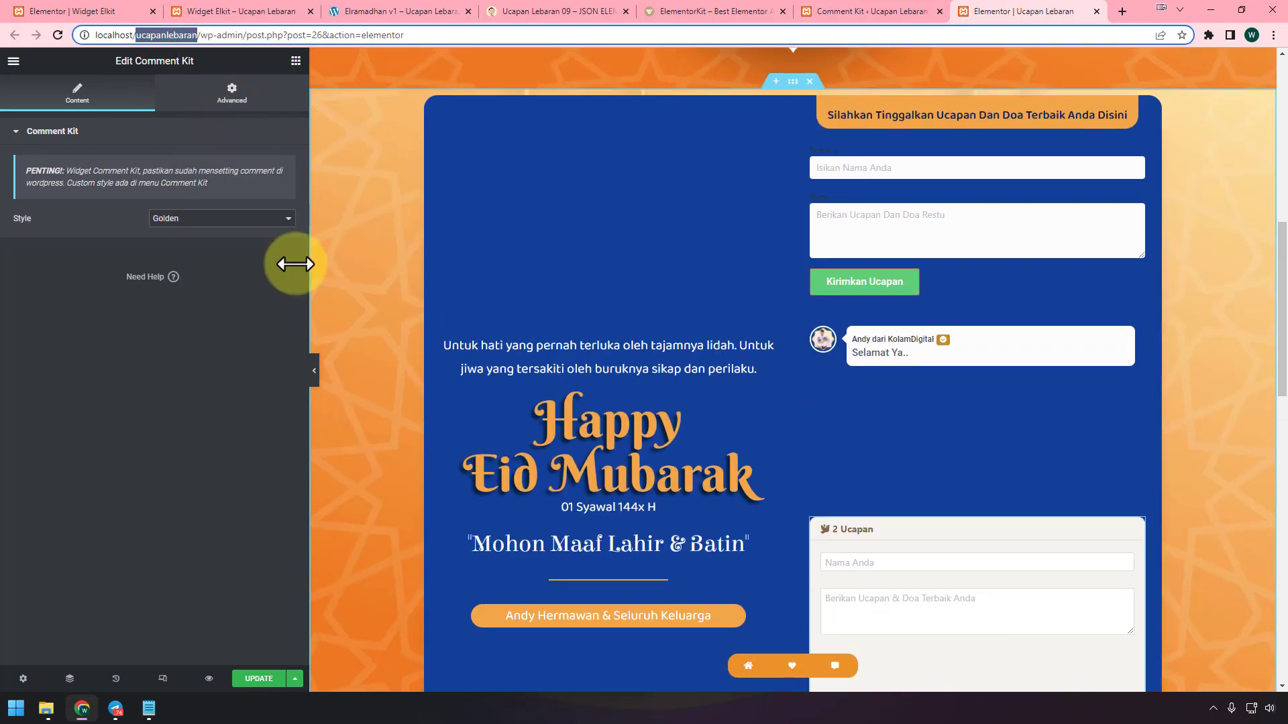
# Preview the Ucapan Lebaran page and copy its slug, ucapan-lebaran, from the page address
pyautogui.click(208, 679)
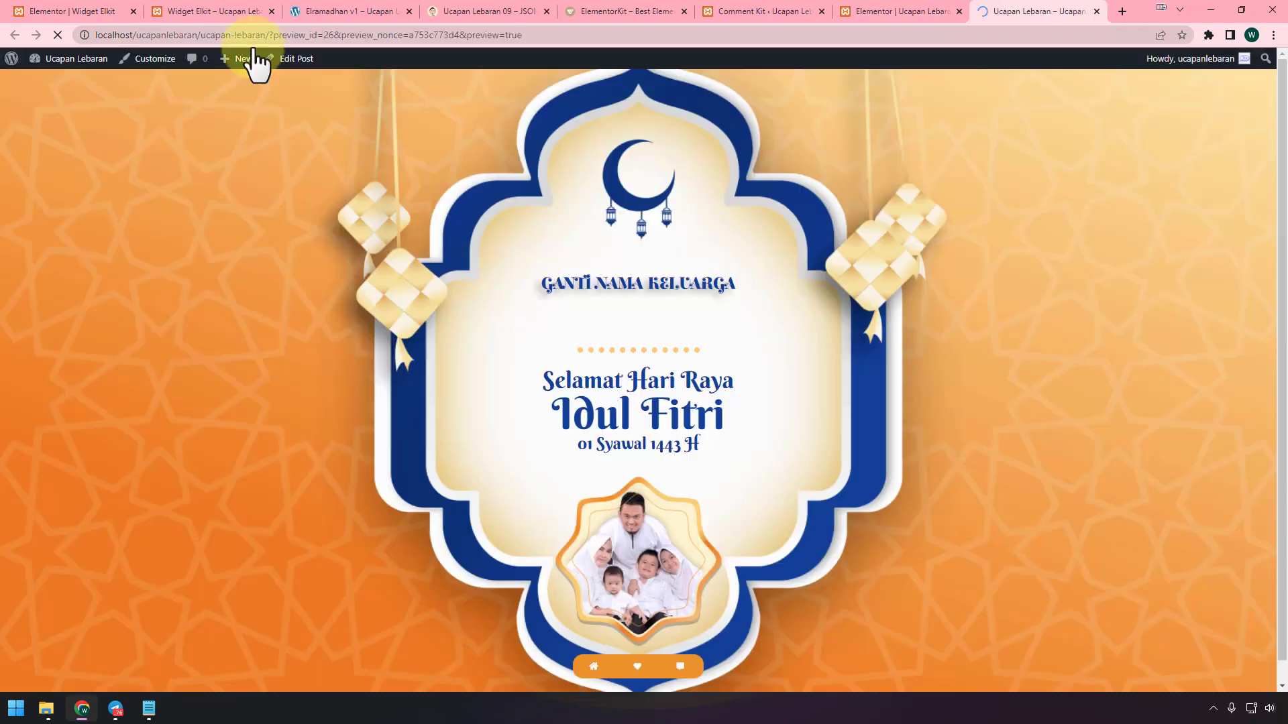
pyautogui.moveTo(266, 35); pyautogui.dragTo(192, 35)
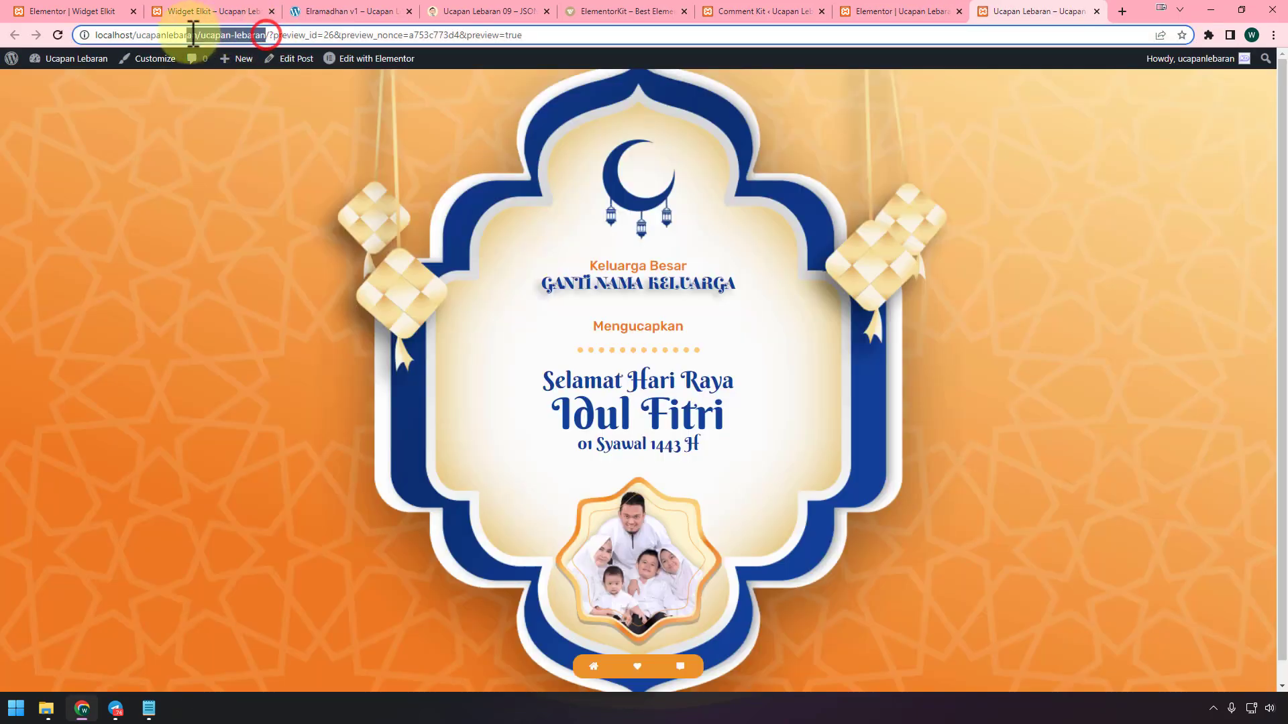
pyautogui.rightClick(204, 35)
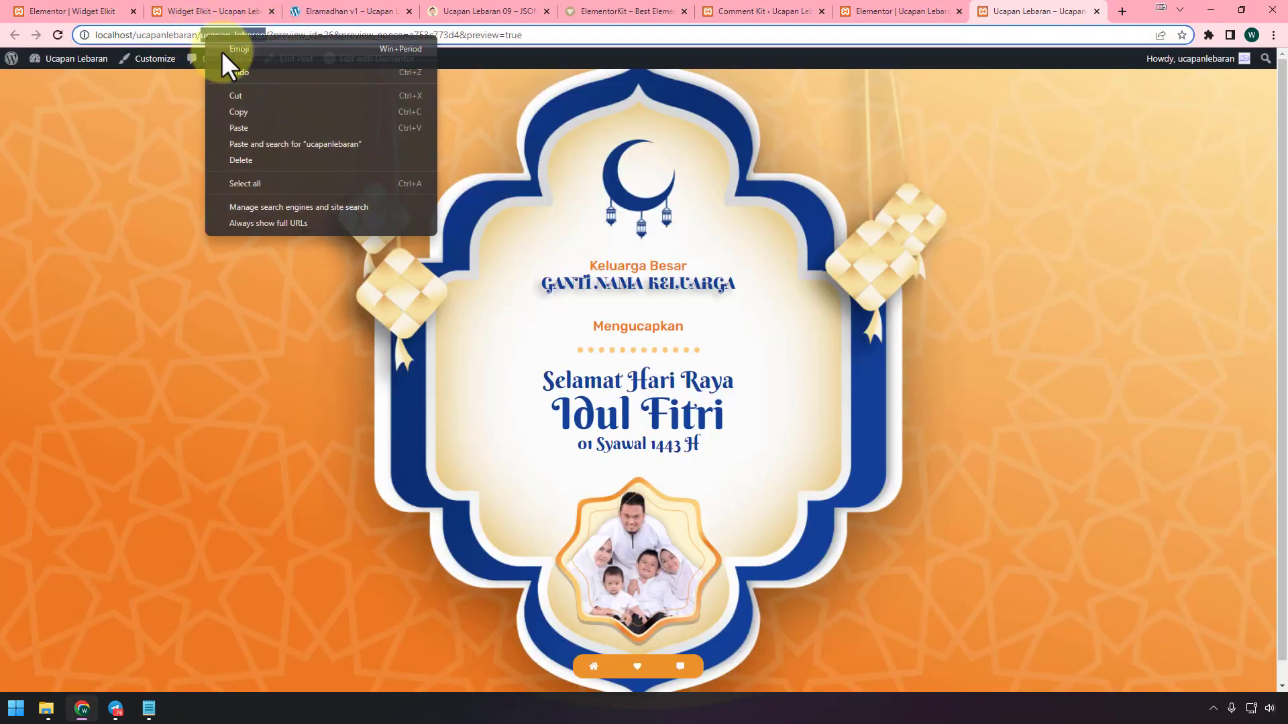
pyautogui.click(251, 118)
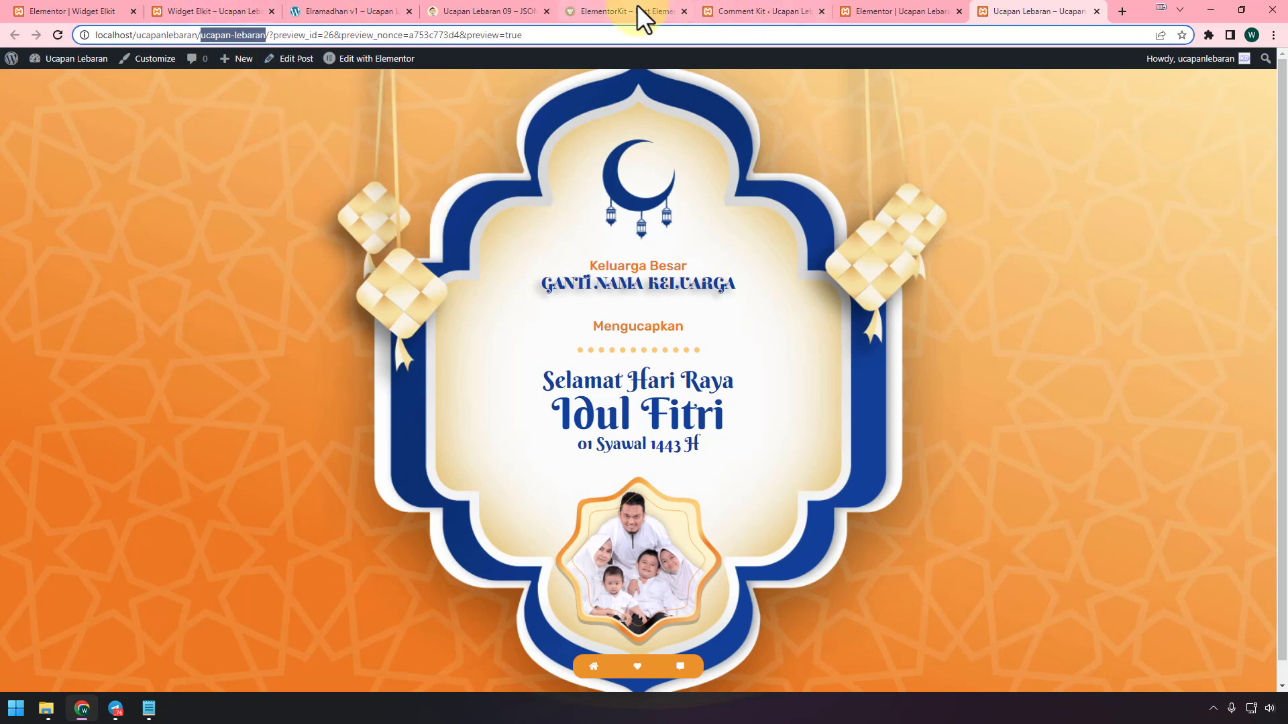
# In the Comment Kit settings, limit the CSV export to the ucapan-lebaran post and process the export
pyautogui.click(734, 11)
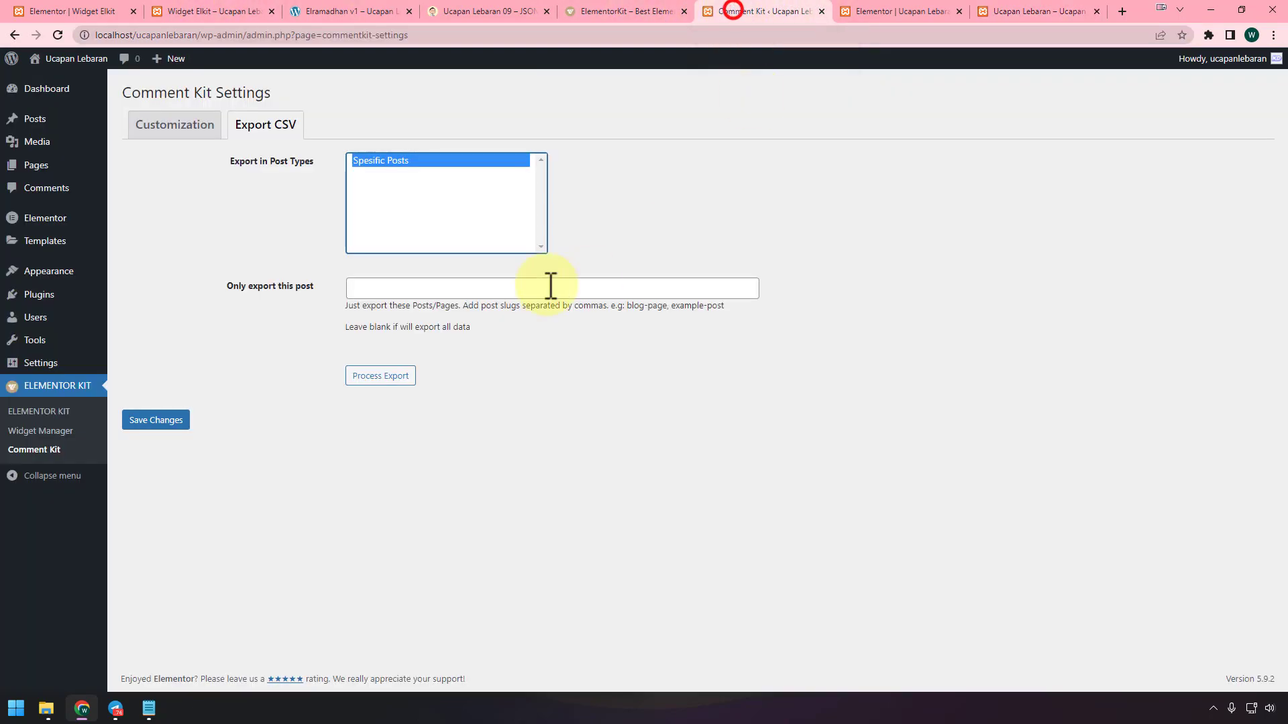
pyautogui.click(416, 283)
pyautogui.rightClick(416, 285)
pyautogui.click(508, 406)
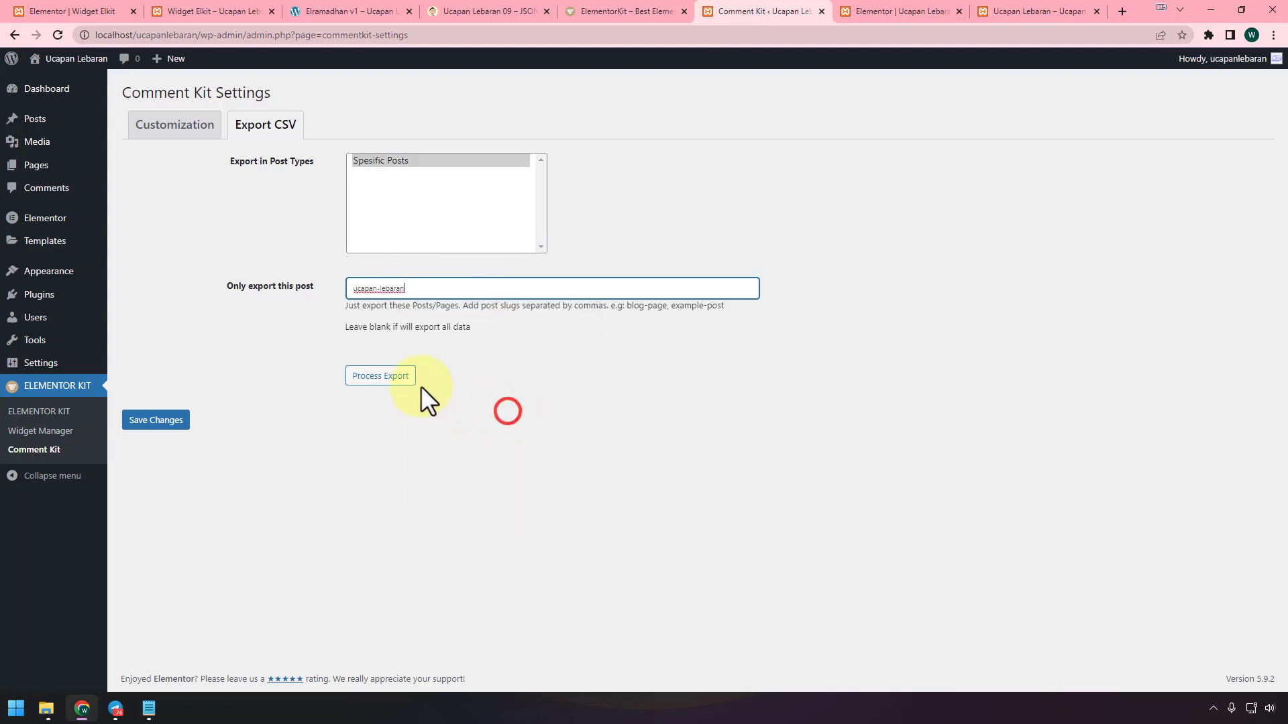
pyautogui.click(397, 376)
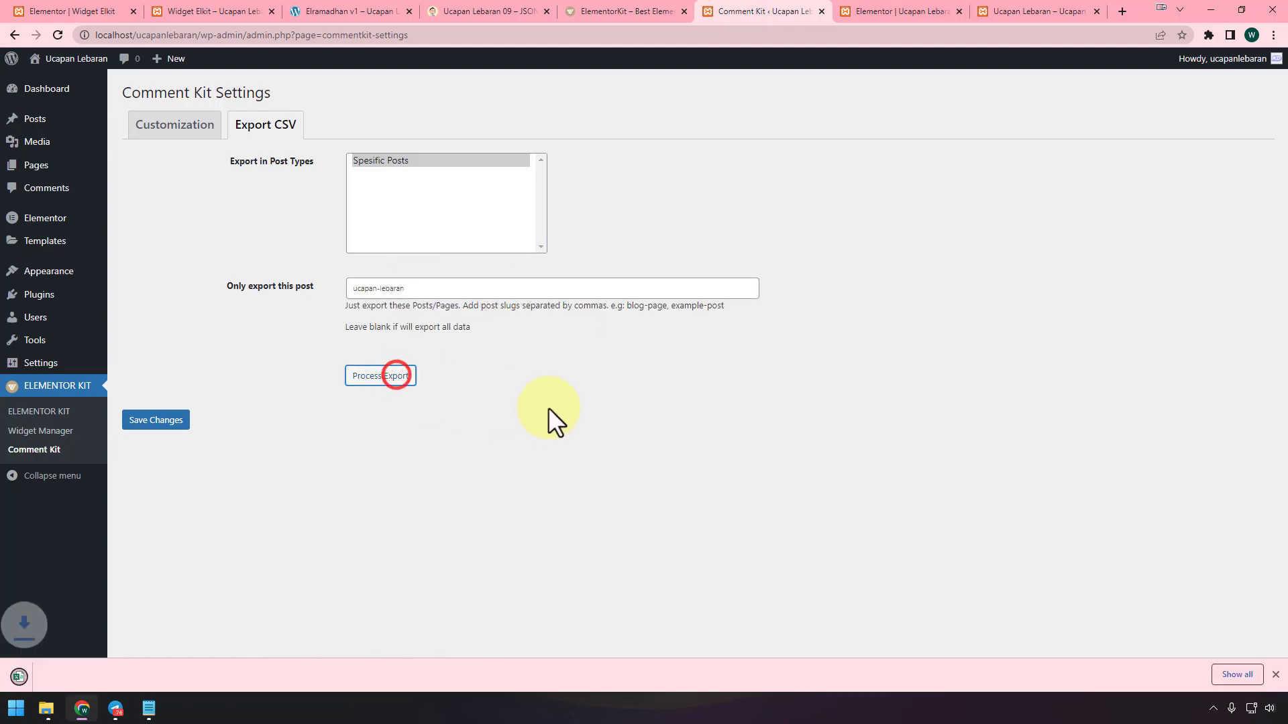
# Open the exported CSV in Excel and autofit columns A to E to review the guest names and greetings
pyautogui.click(94, 672)
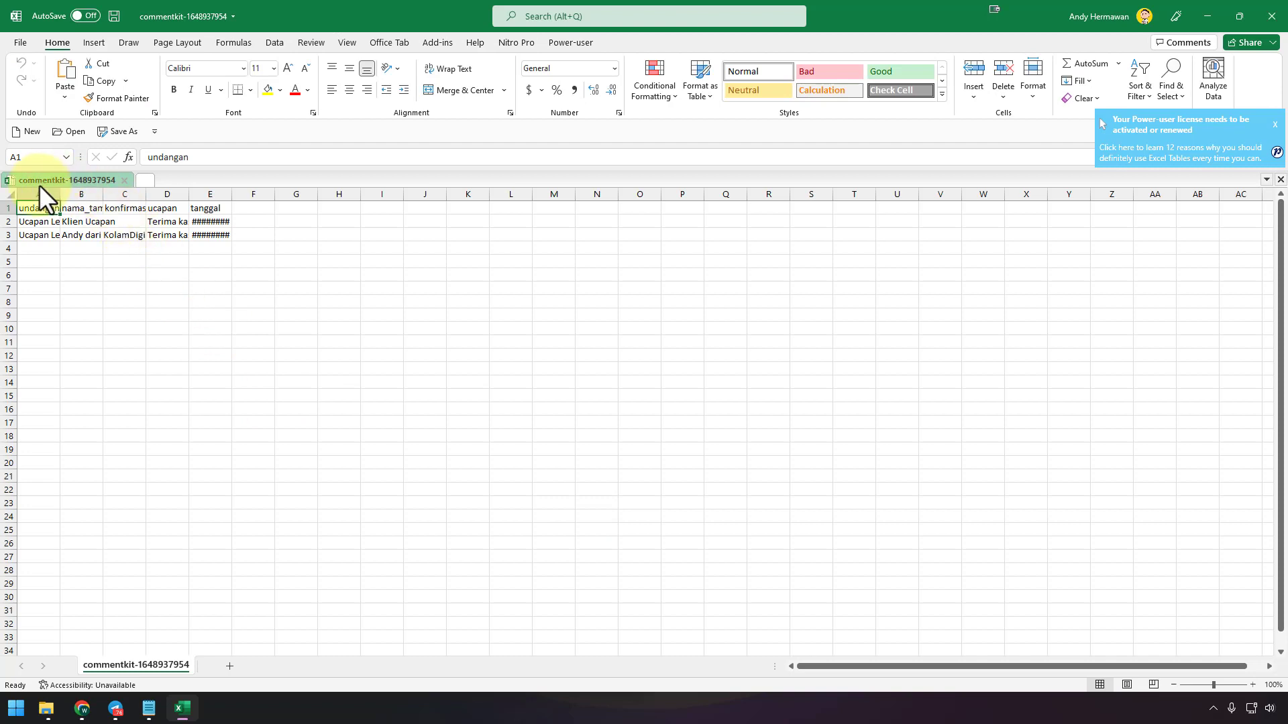
pyautogui.moveTo(43, 194); pyautogui.dragTo(210, 192)
pyautogui.doubleClick(230, 193)
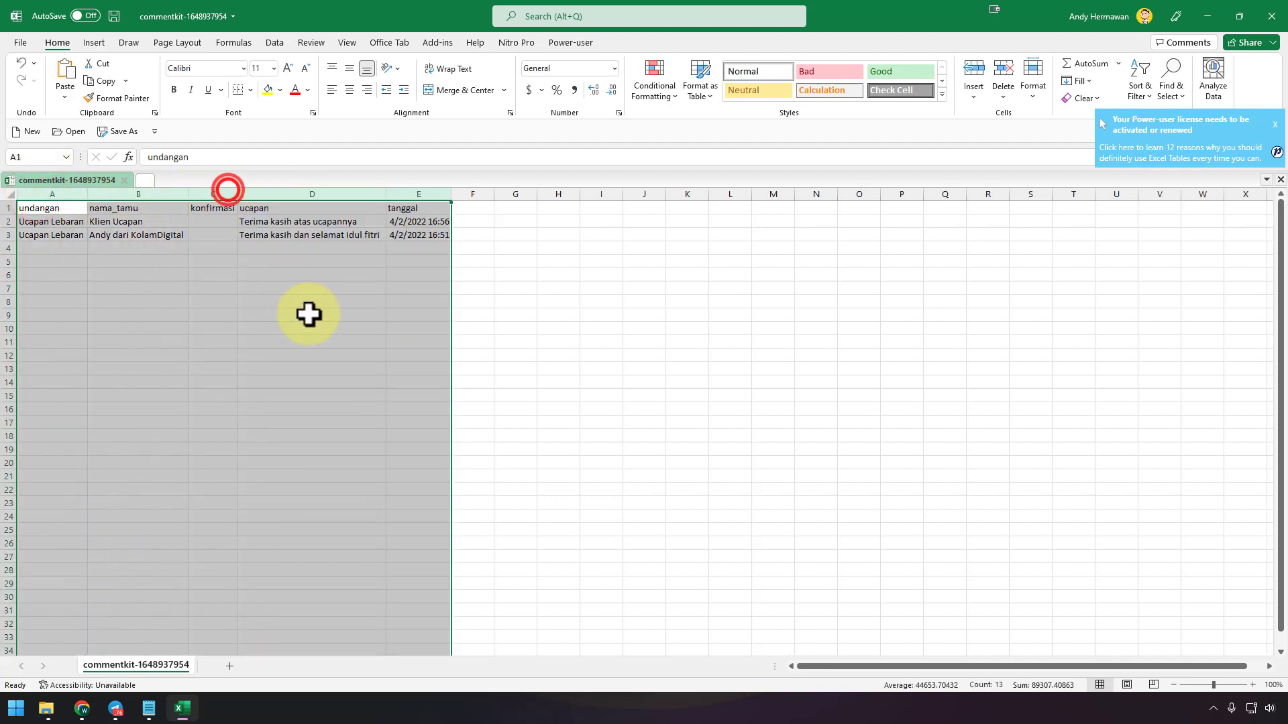
pyautogui.click(359, 378)
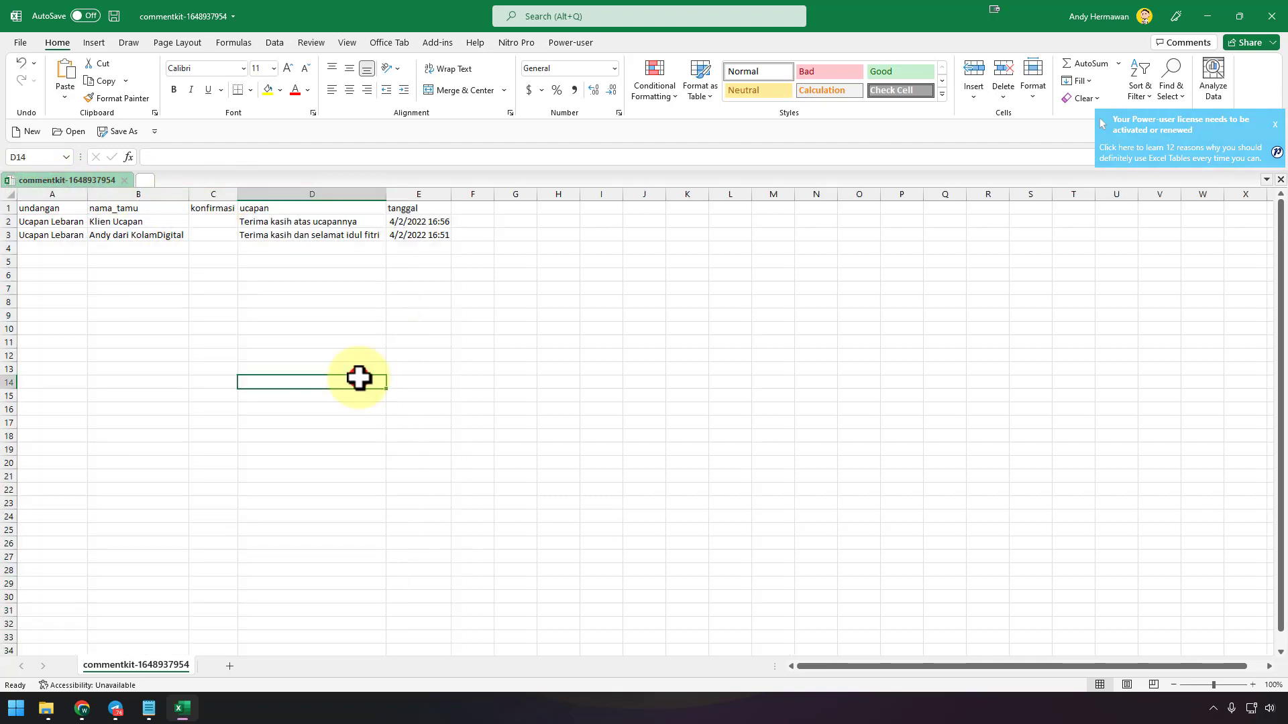
pyautogui.moveTo(118, 221); pyautogui.dragTo(130, 238)
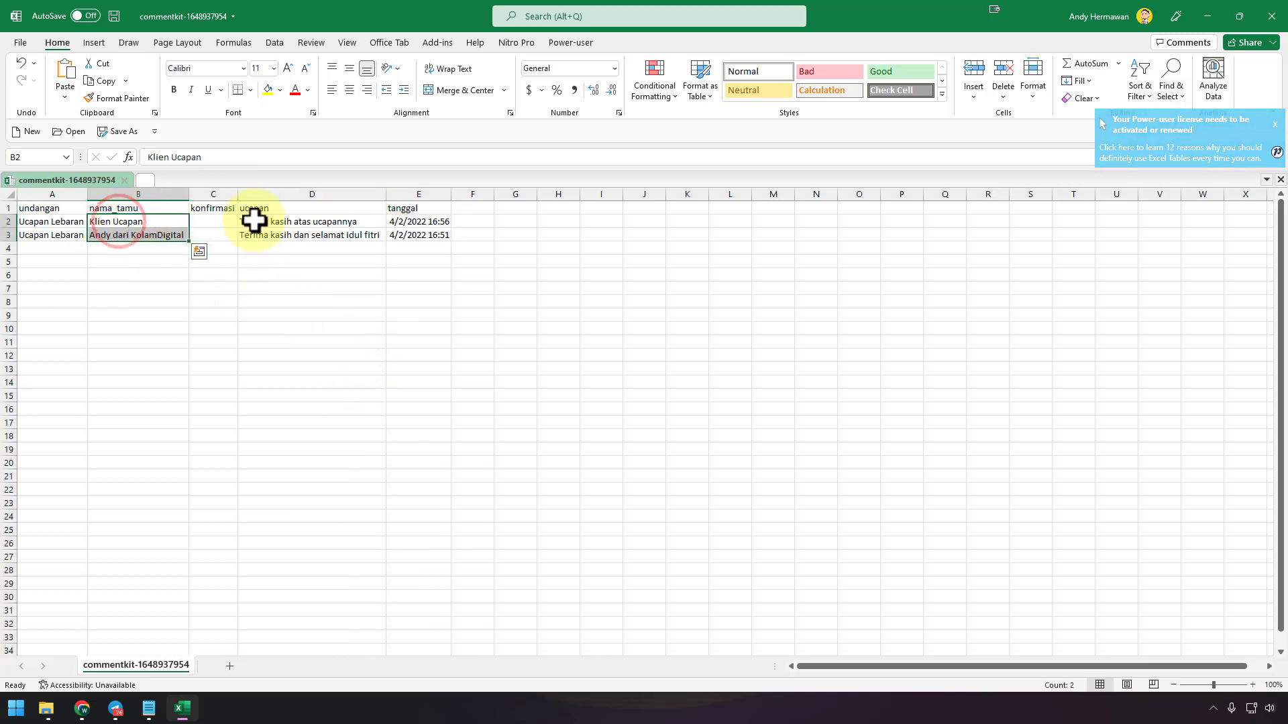
pyautogui.moveTo(253, 219); pyautogui.dragTo(273, 250)
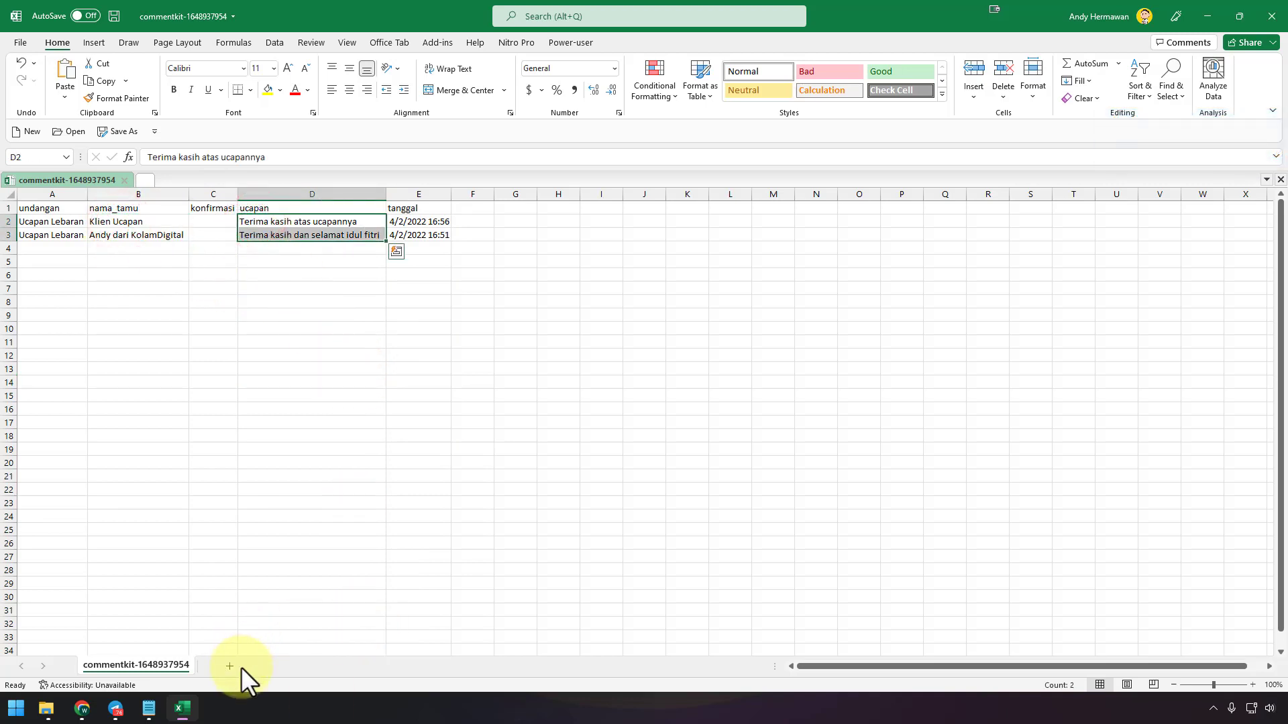
# In the Notepad notes, highlight Guestbook's editing and backup limitations, then Commentkit's point about replying to comments
pyautogui.click(148, 709)
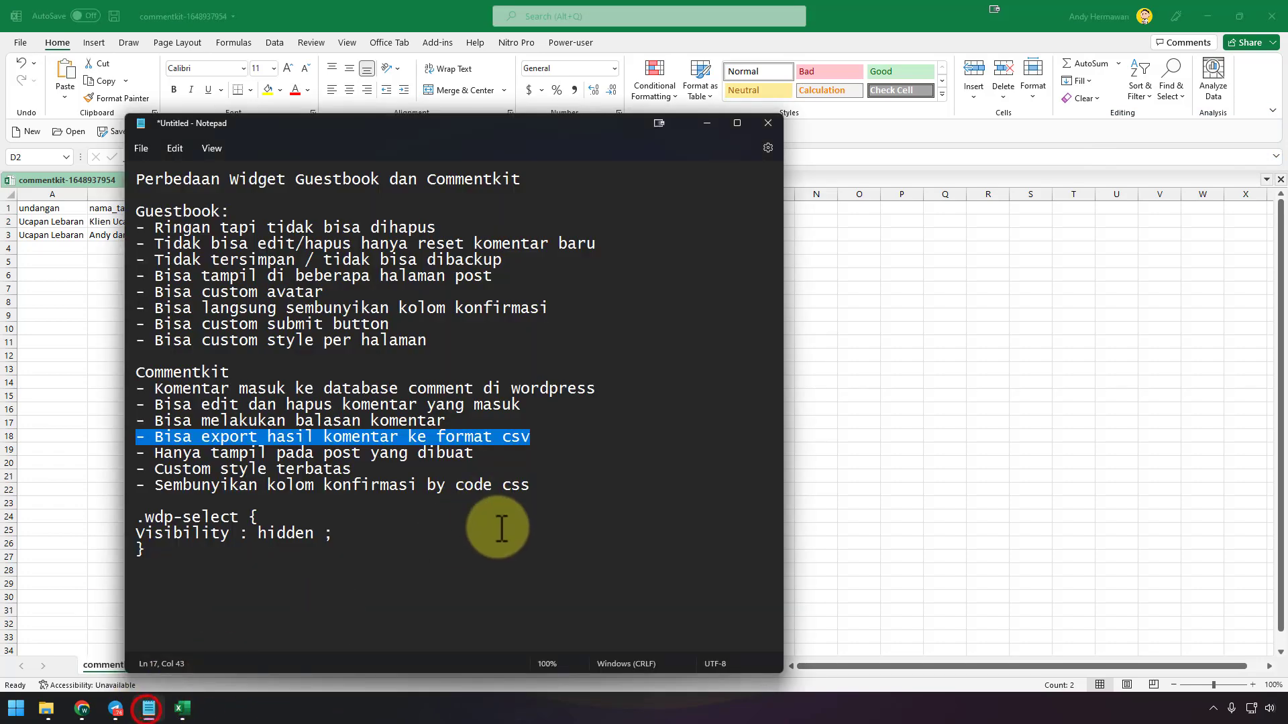
pyautogui.click(530, 497)
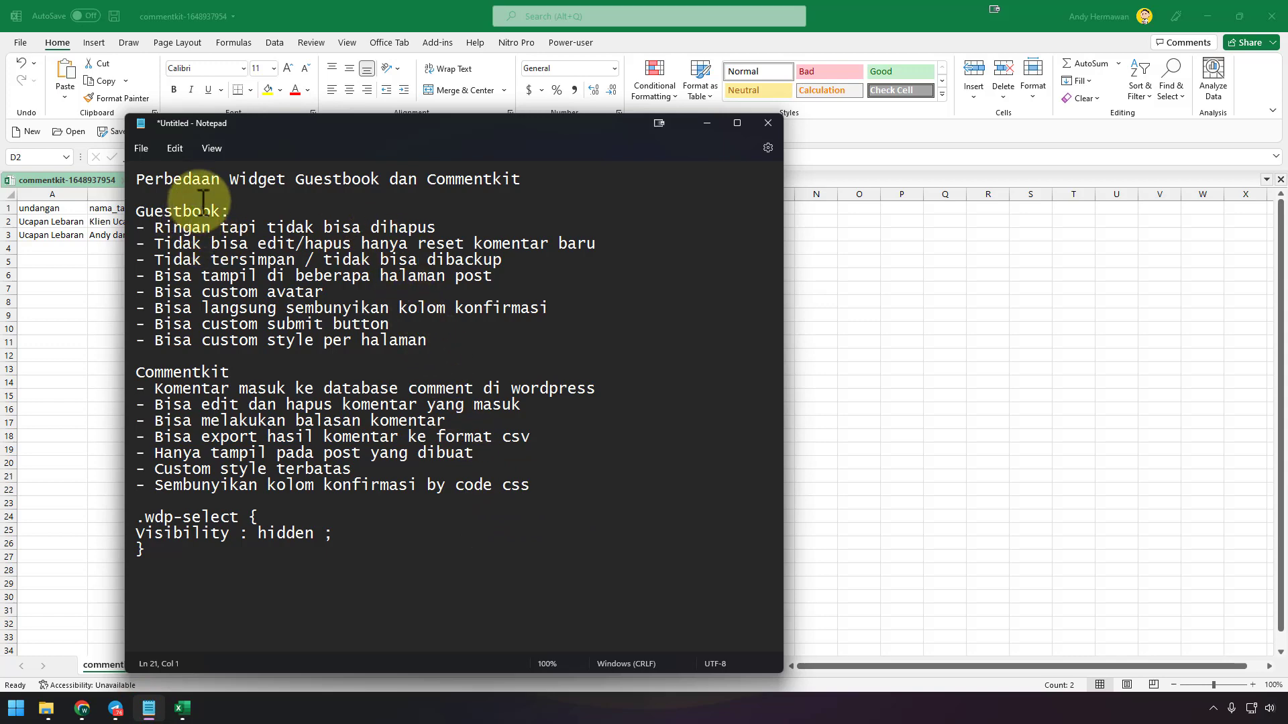
pyautogui.moveTo(532, 258); pyautogui.dragTo(123, 244)
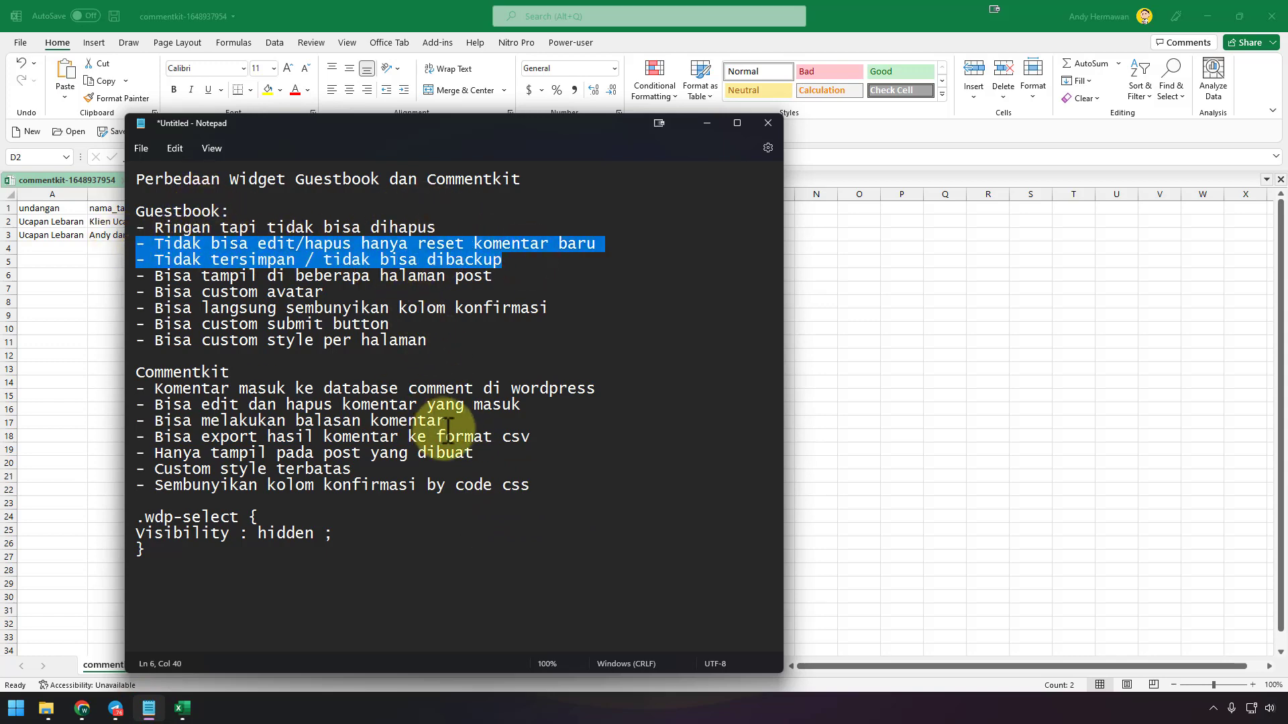
pyautogui.click(183, 372)
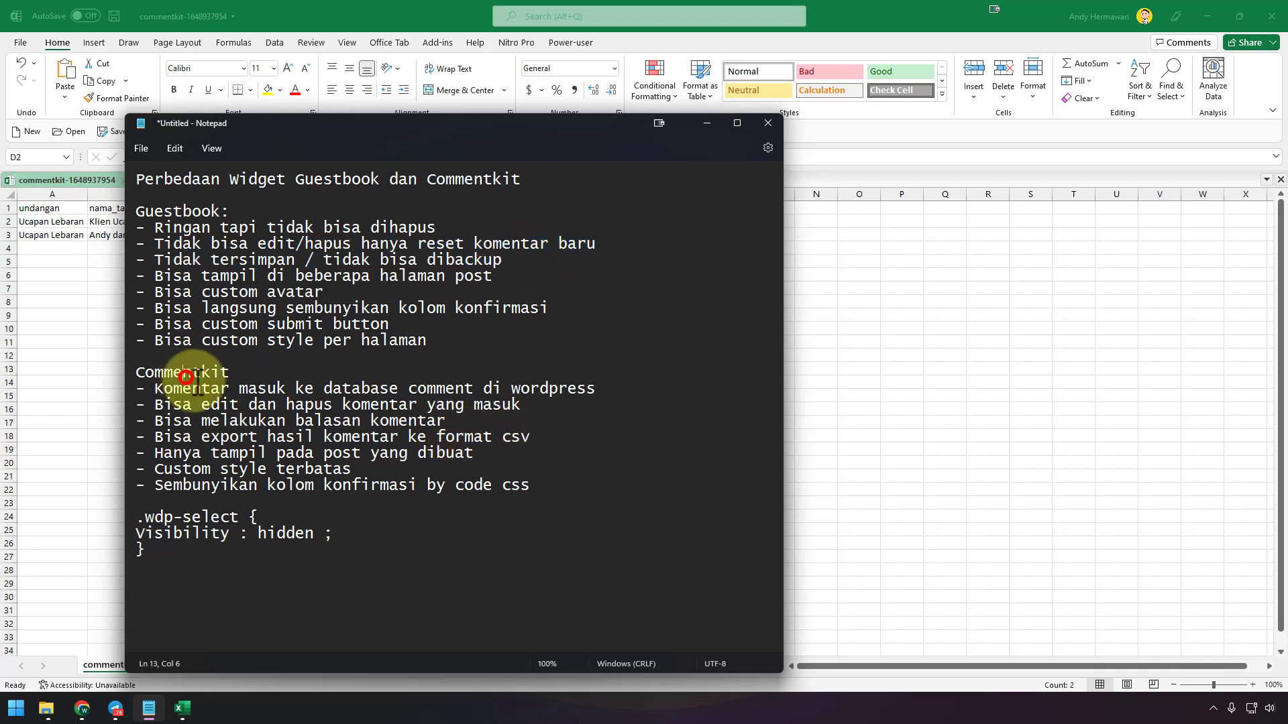
pyautogui.tripleClick(464, 423)
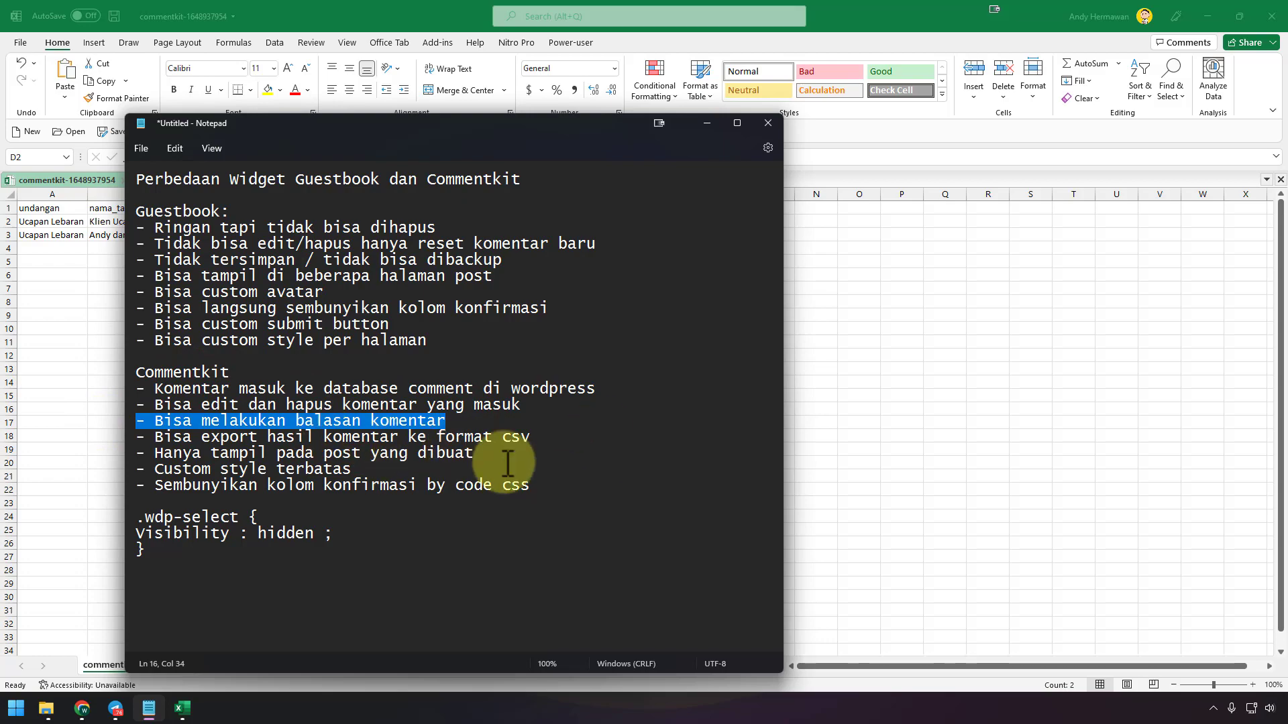
# In the Elementor editor for Ucapan Lebaran, reply "terima kasih ya" to the last Comment Kit comment under the name "ucapan lebaran"
pyautogui.hotkey('alt', 'Tab')
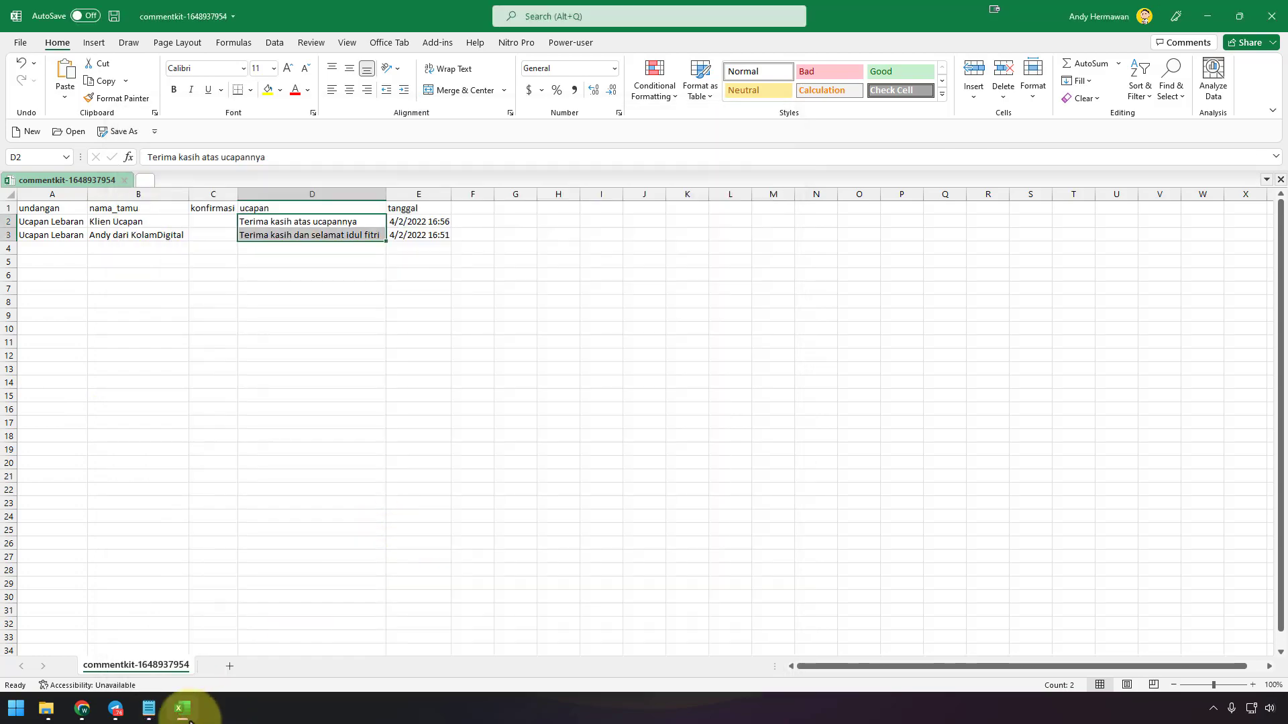
pyautogui.click(82, 709)
pyautogui.click(880, 16)
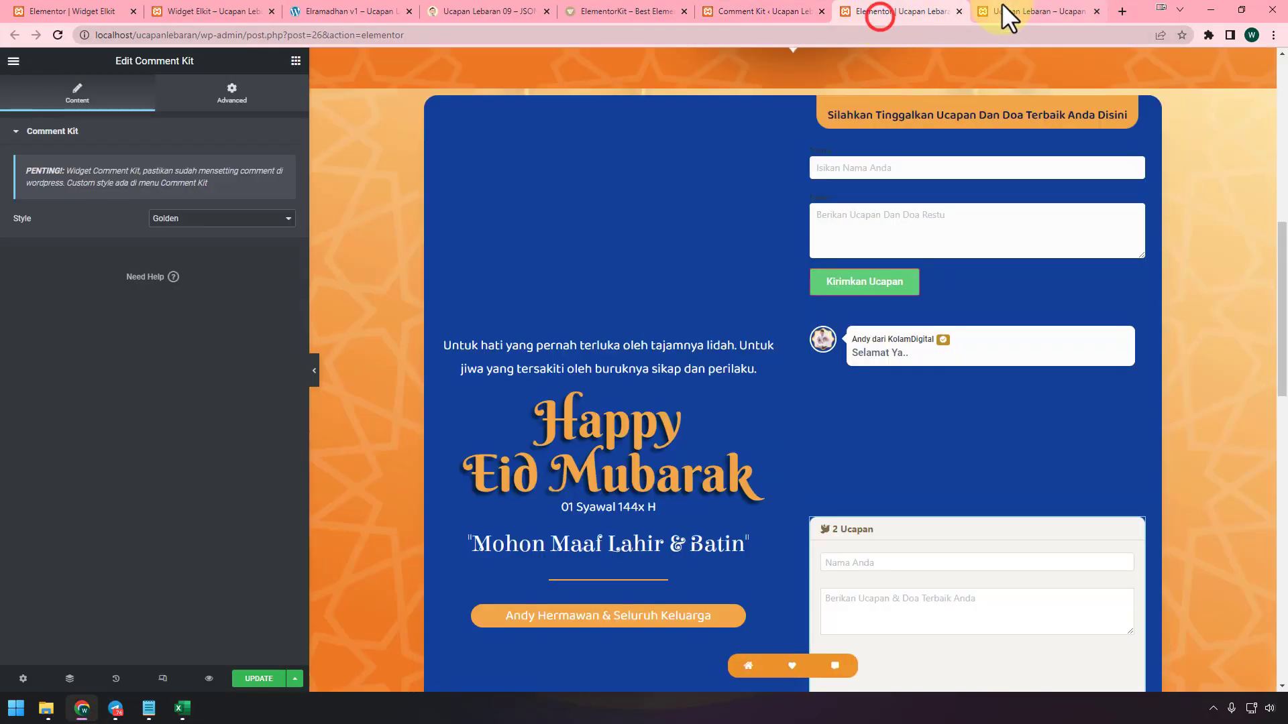
pyautogui.scroll(-3, 900, 404)
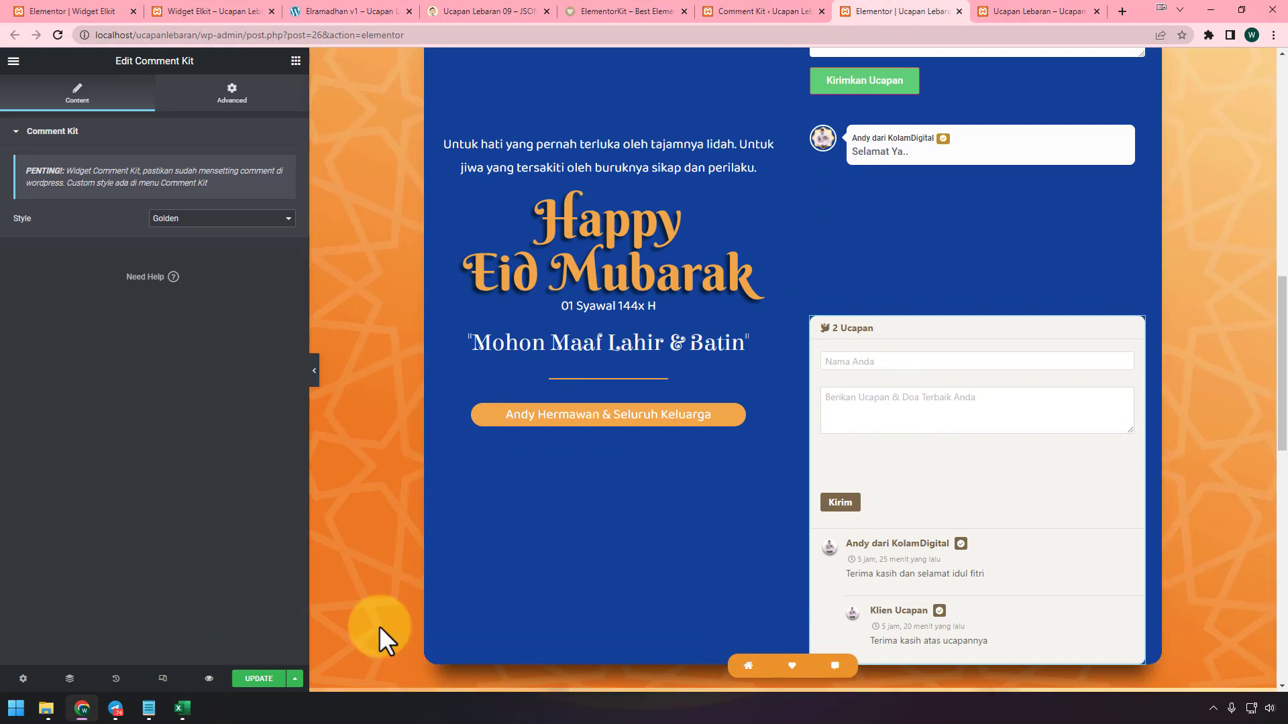
pyautogui.scroll(-4, 670, 570)
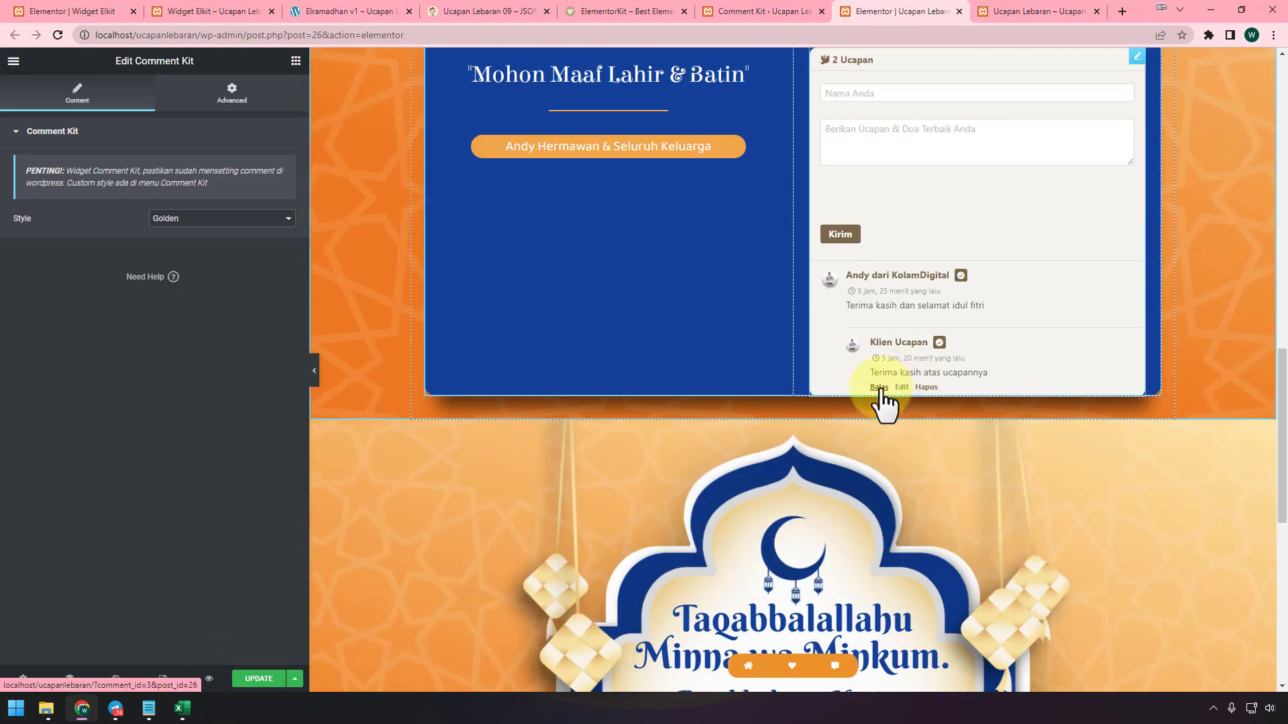
pyautogui.click(879, 387)
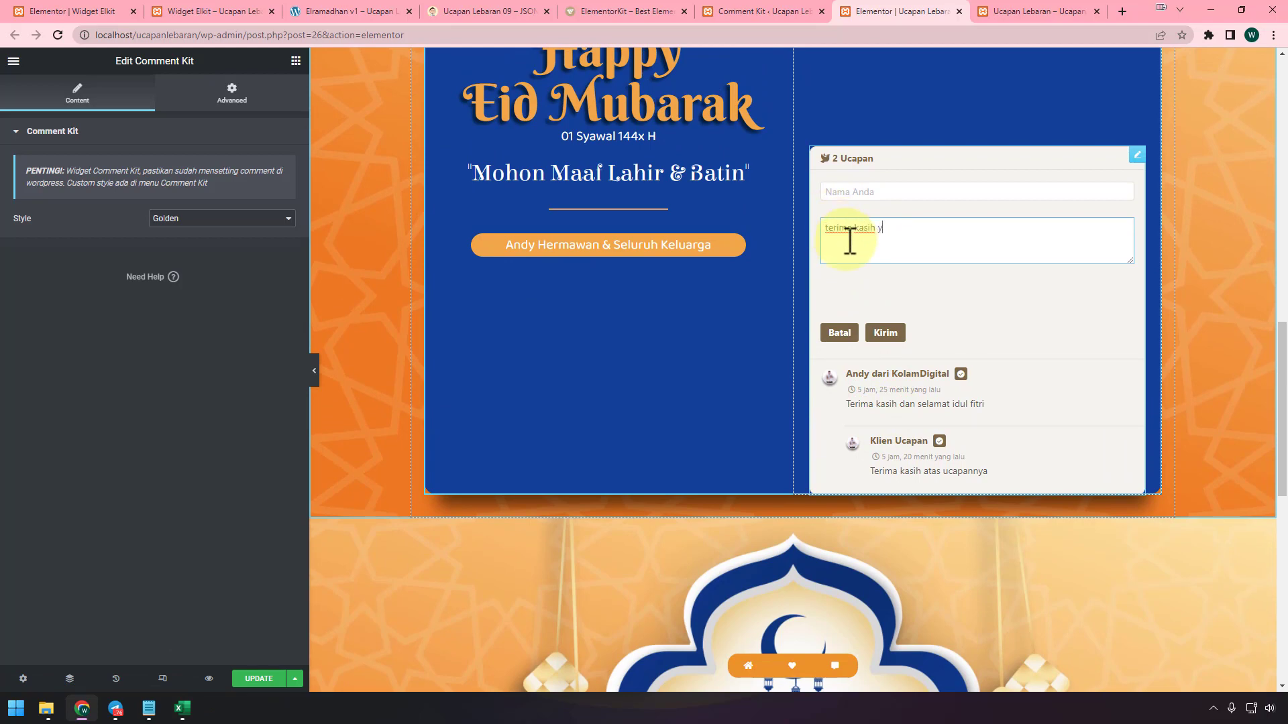
pyautogui.click(871, 191)
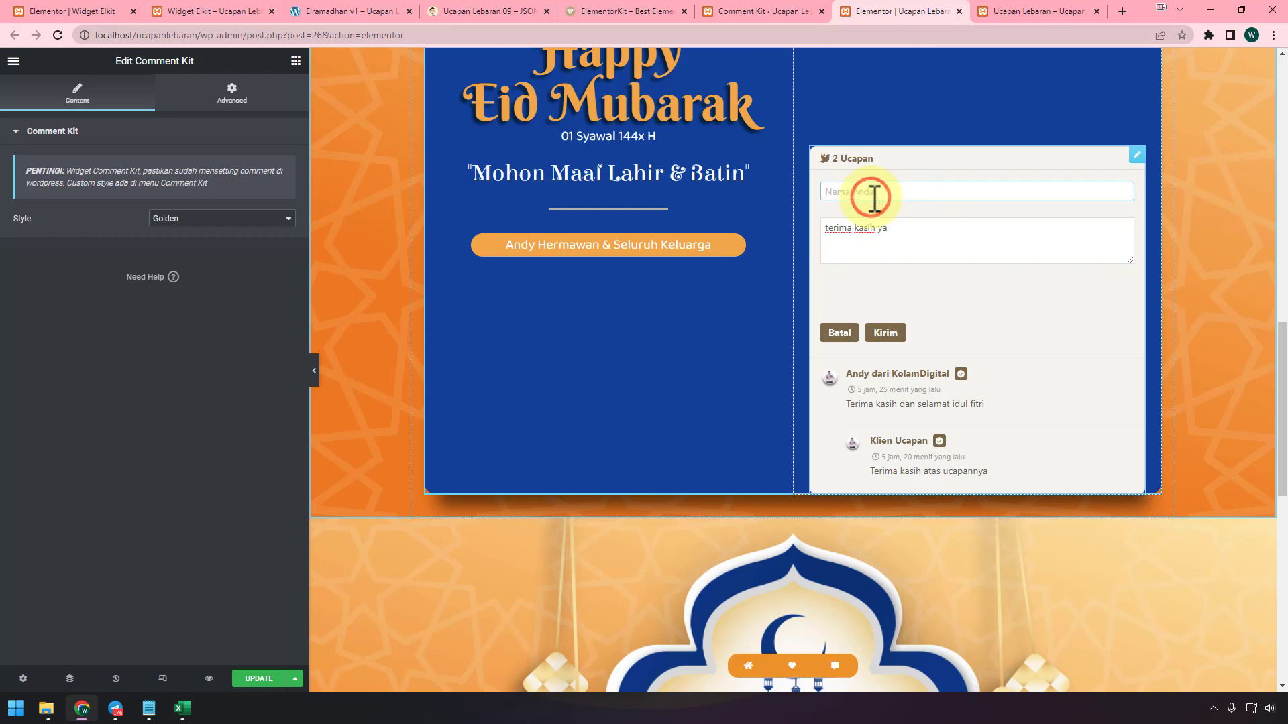
pyautogui.write('ucapan lebaran')
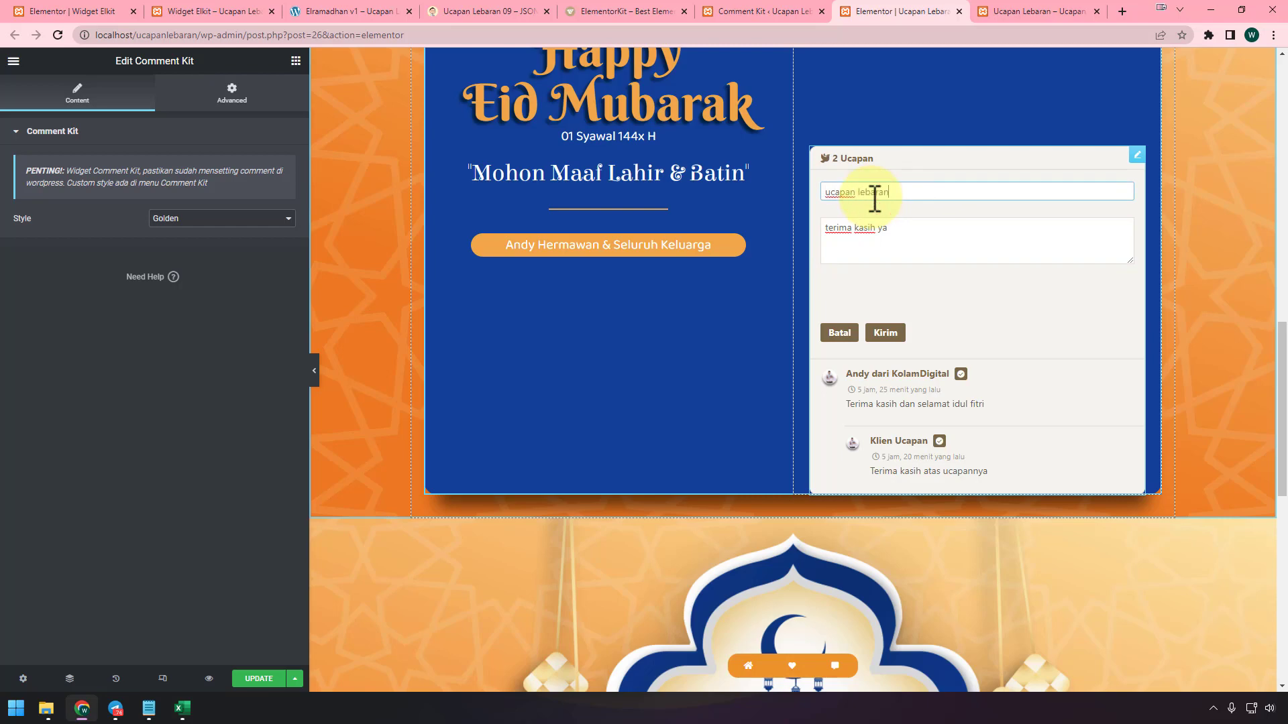
pyautogui.click(885, 333)
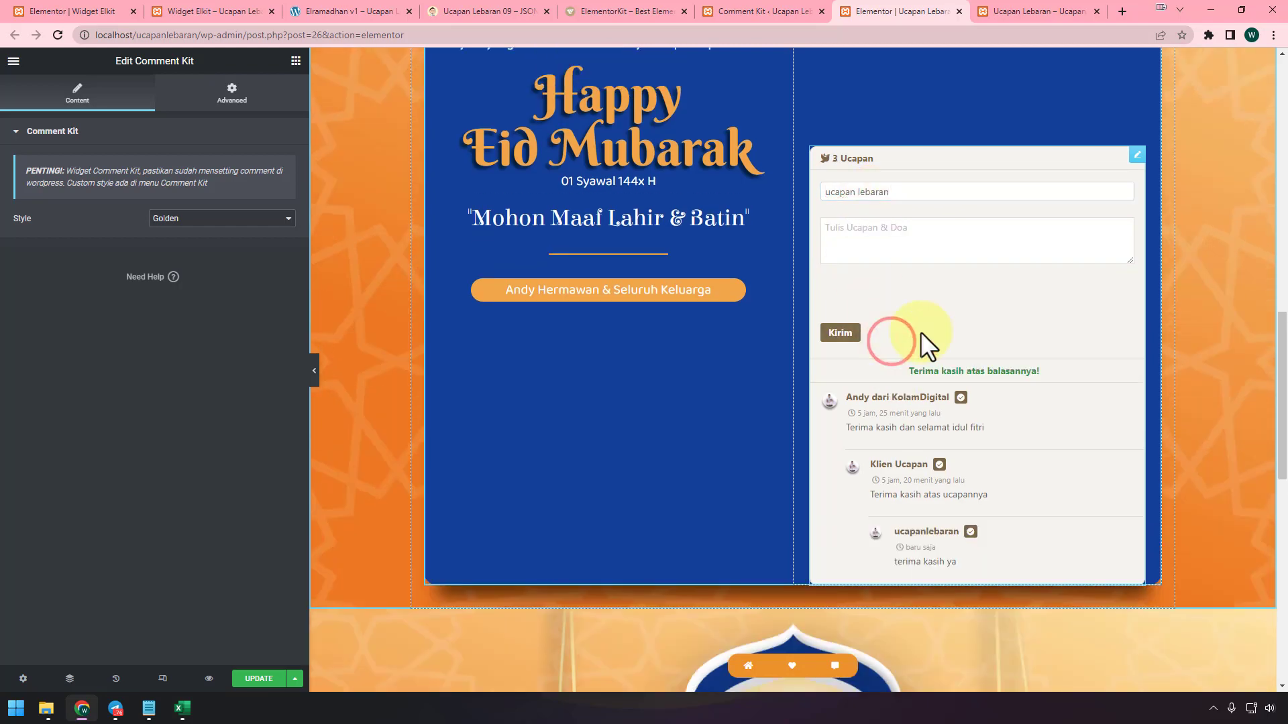
# Examine the new reply in the Comment Kit thread and compare it with the Guest Book above it
pyautogui.scroll(-4, 953, 530)
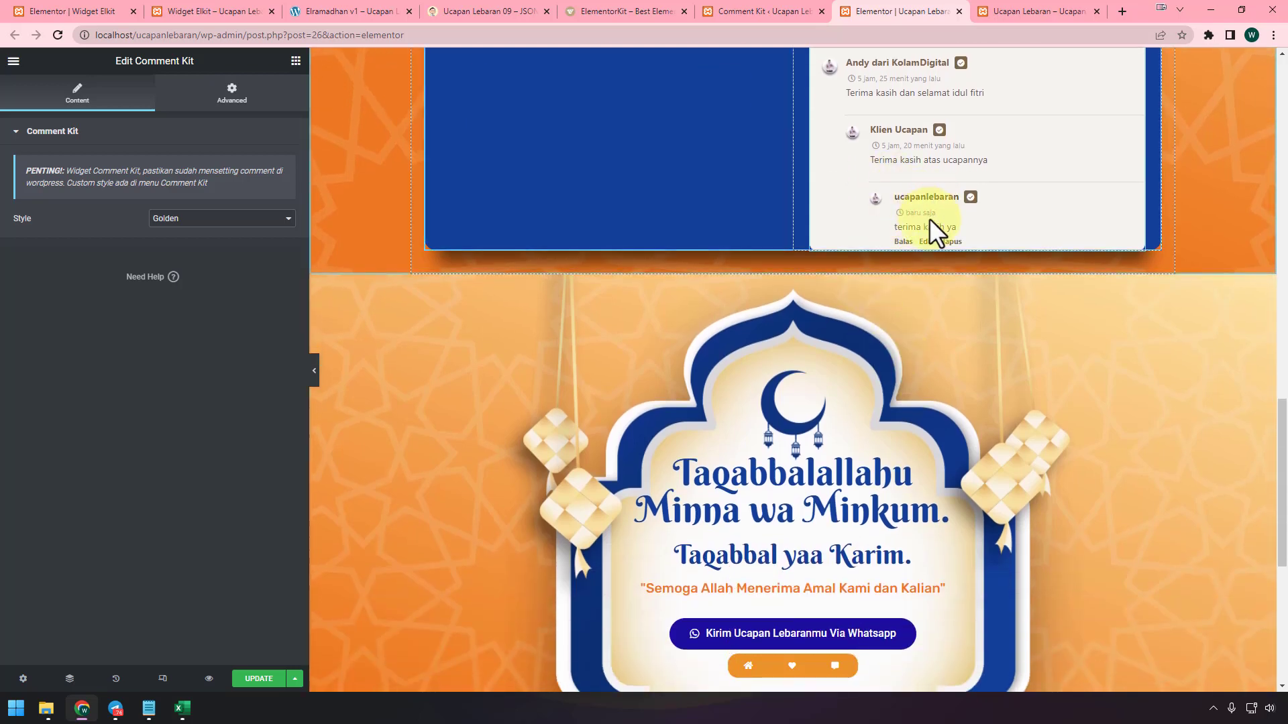
pyautogui.scroll(1, 929, 232)
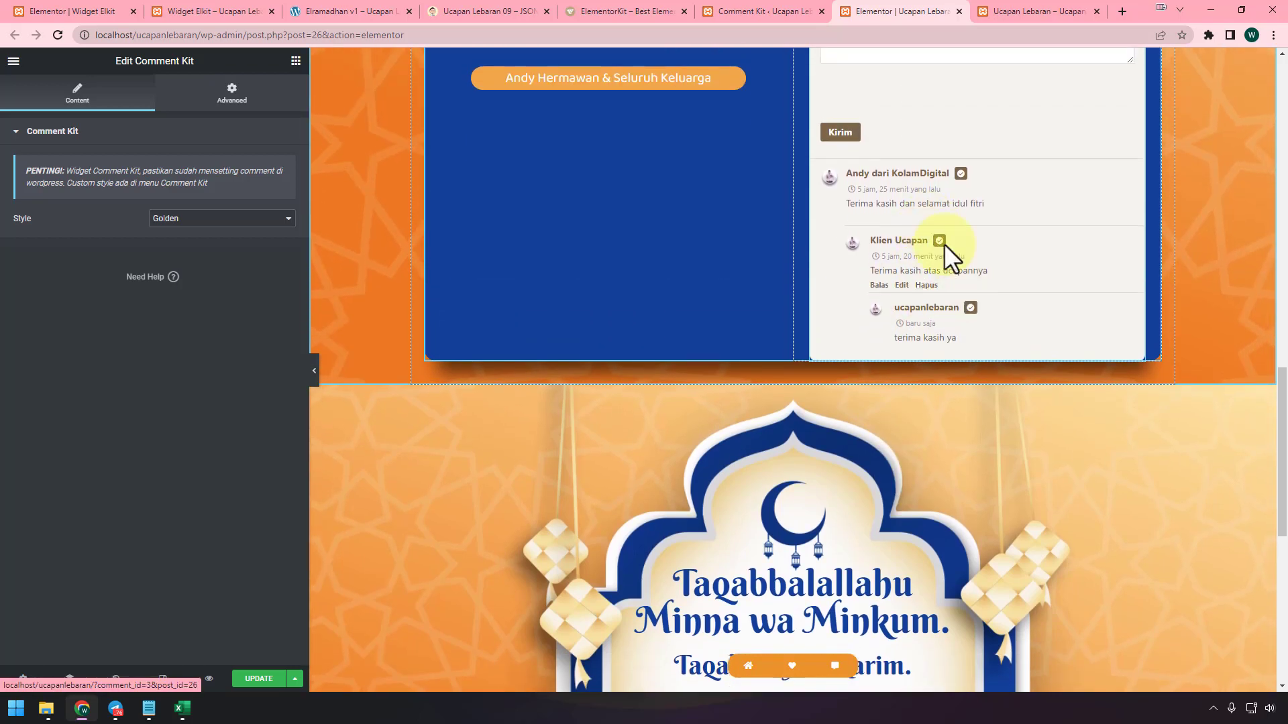
pyautogui.click(989, 12)
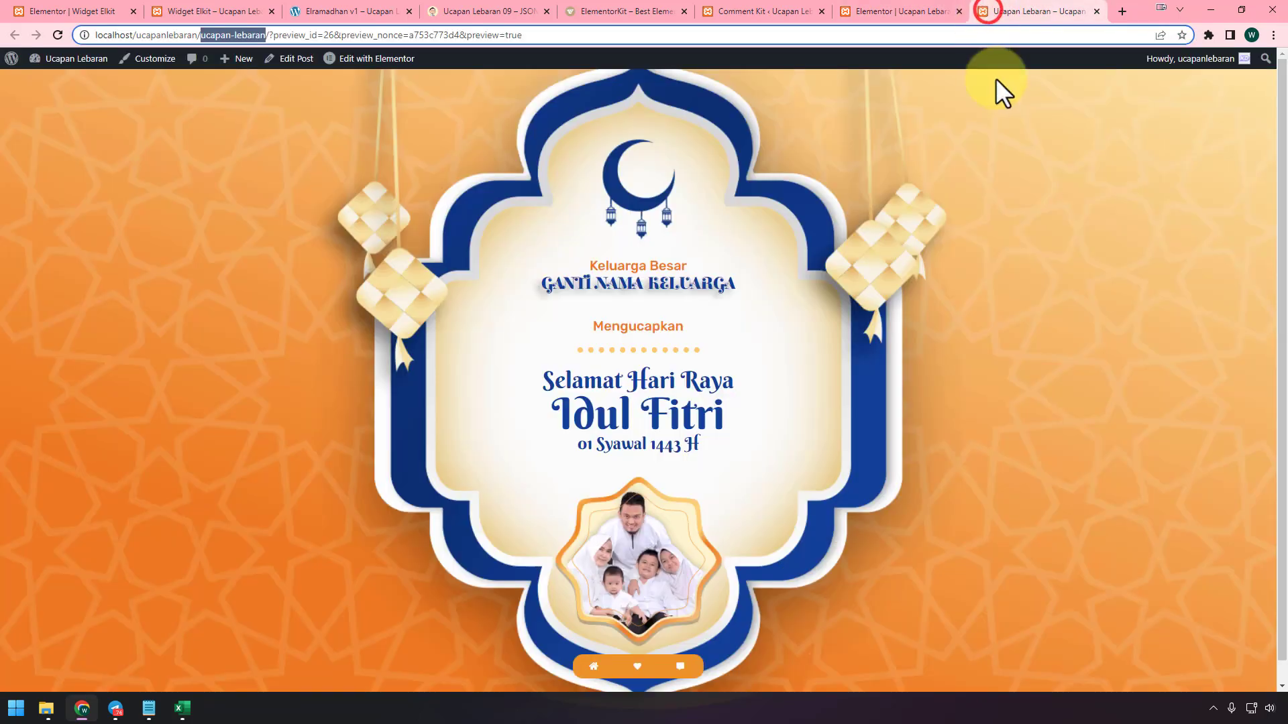
pyautogui.click(879, 8)
pyautogui.scroll(7, 892, 245)
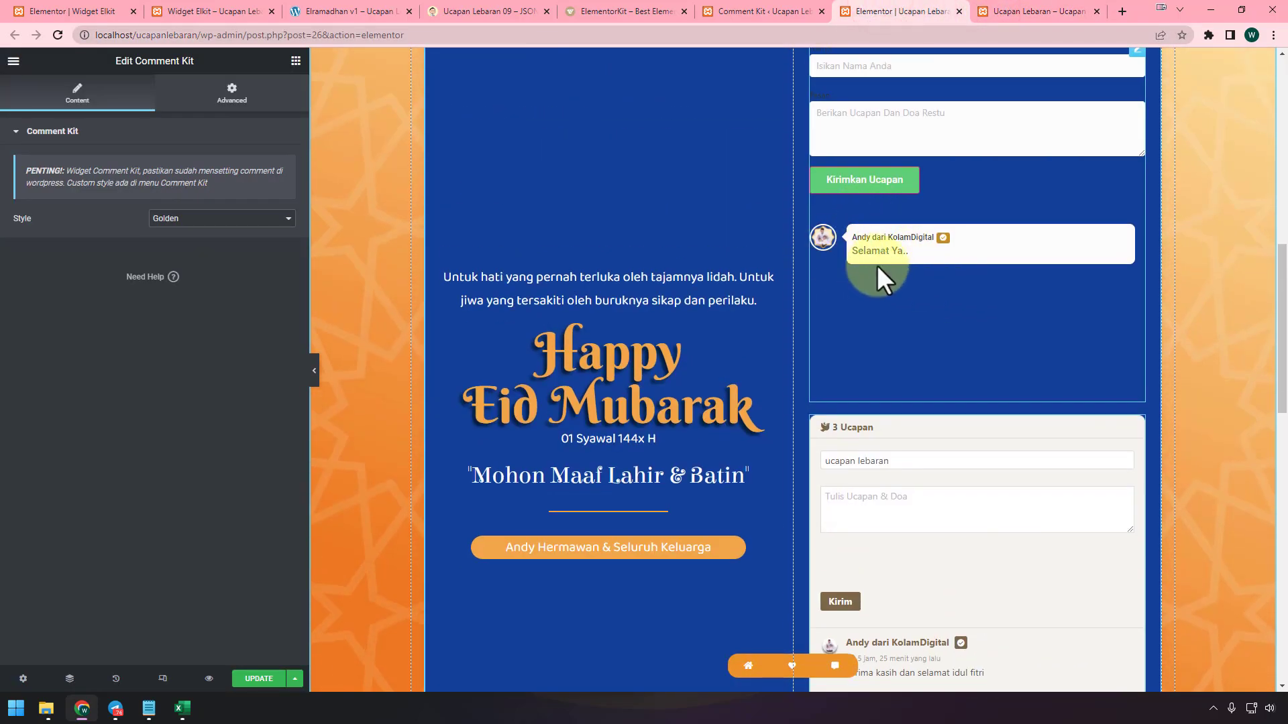
# Review the widget comparison in Notepad, then open the Guest Book's settings on the Ucapan Lebaran page
pyautogui.click(147, 709)
pyautogui.click(602, 551)
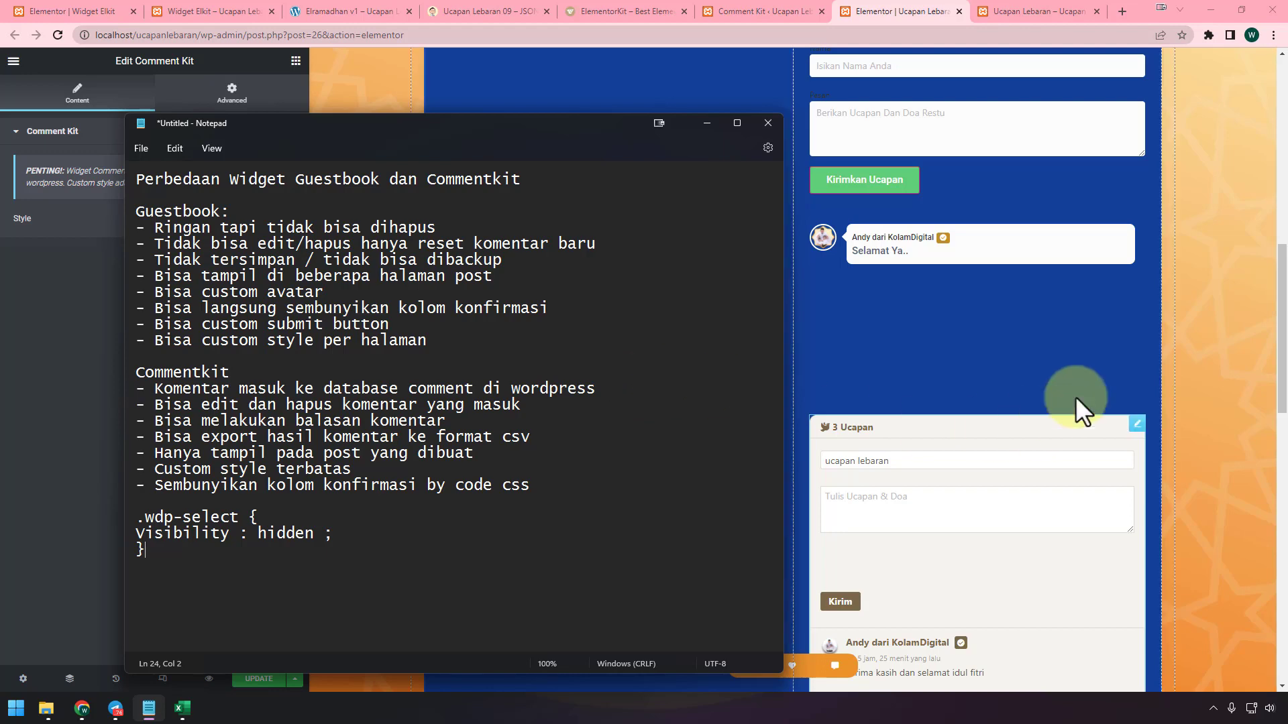
pyautogui.click(1093, 350)
pyautogui.scroll(3, 880, 429)
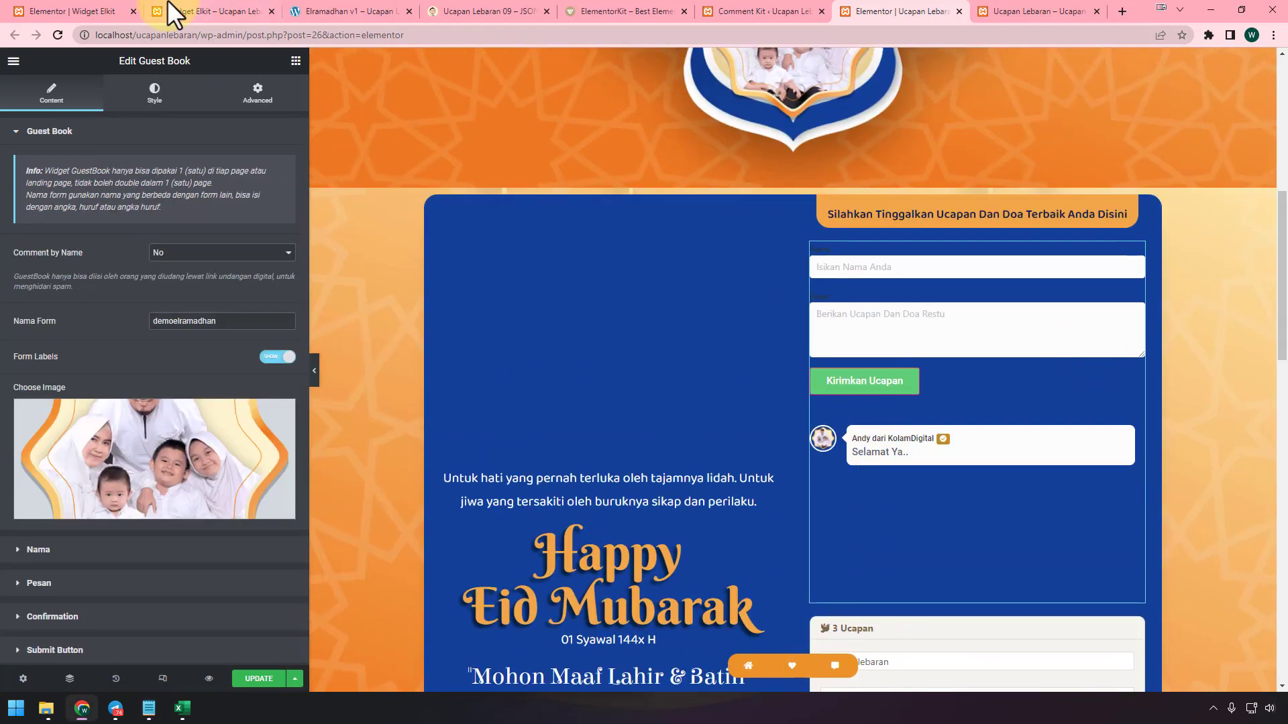
# On the Widget Elkit page, examine the available Elkit widgets and open the settings of the Comment Kit below the Guest Book
pyautogui.click(55, 10)
pyautogui.scroll(-2, 872, 395)
pyautogui.scroll(-1, 874, 397)
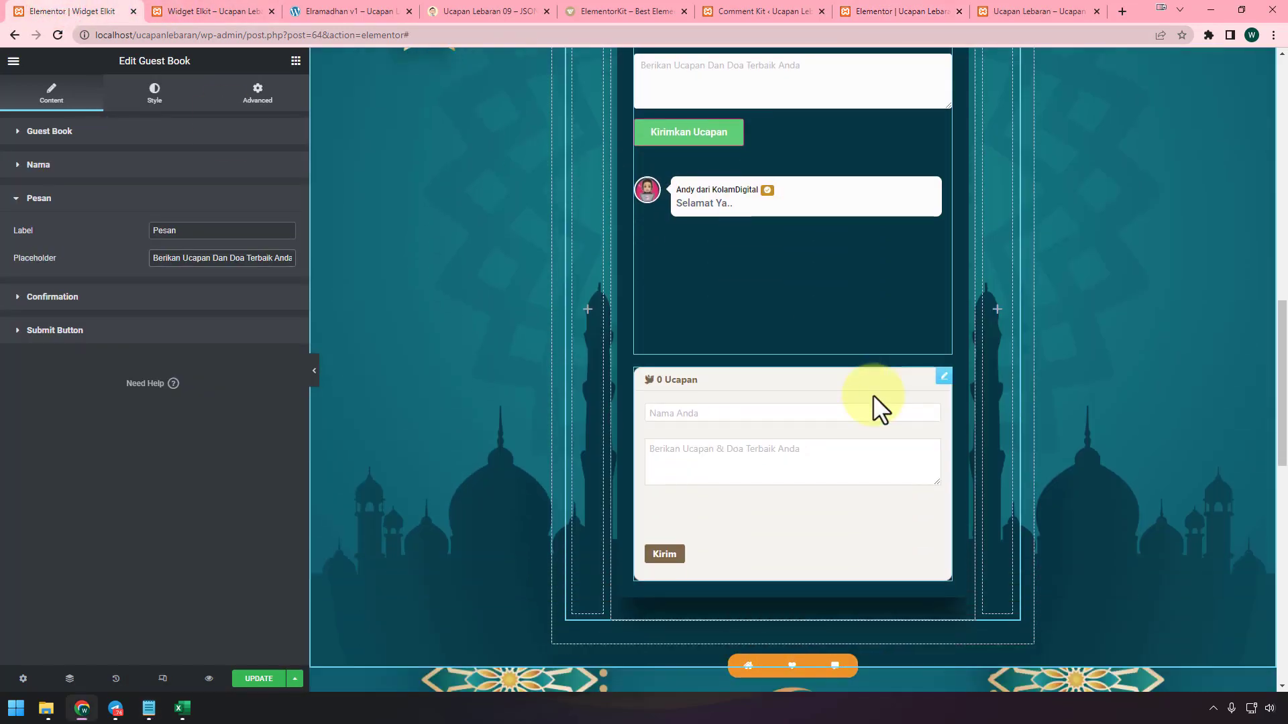
pyautogui.click(295, 60)
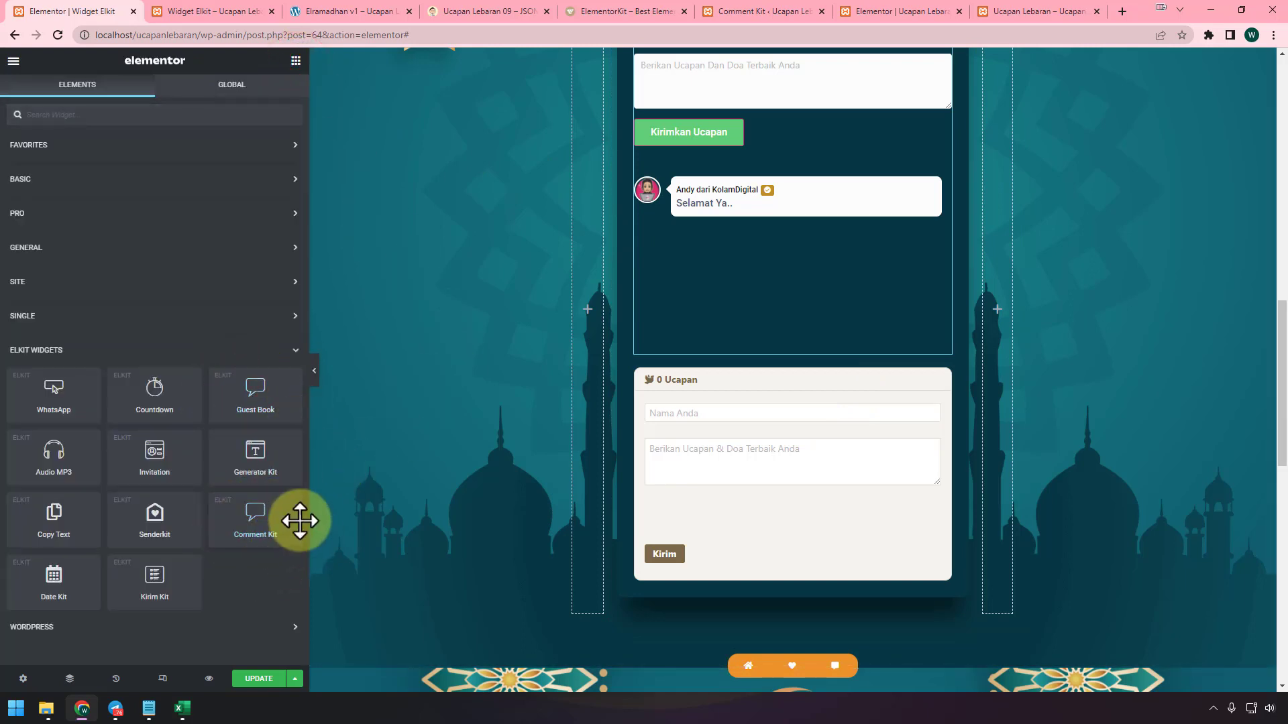
pyautogui.scroll(2, 941, 299)
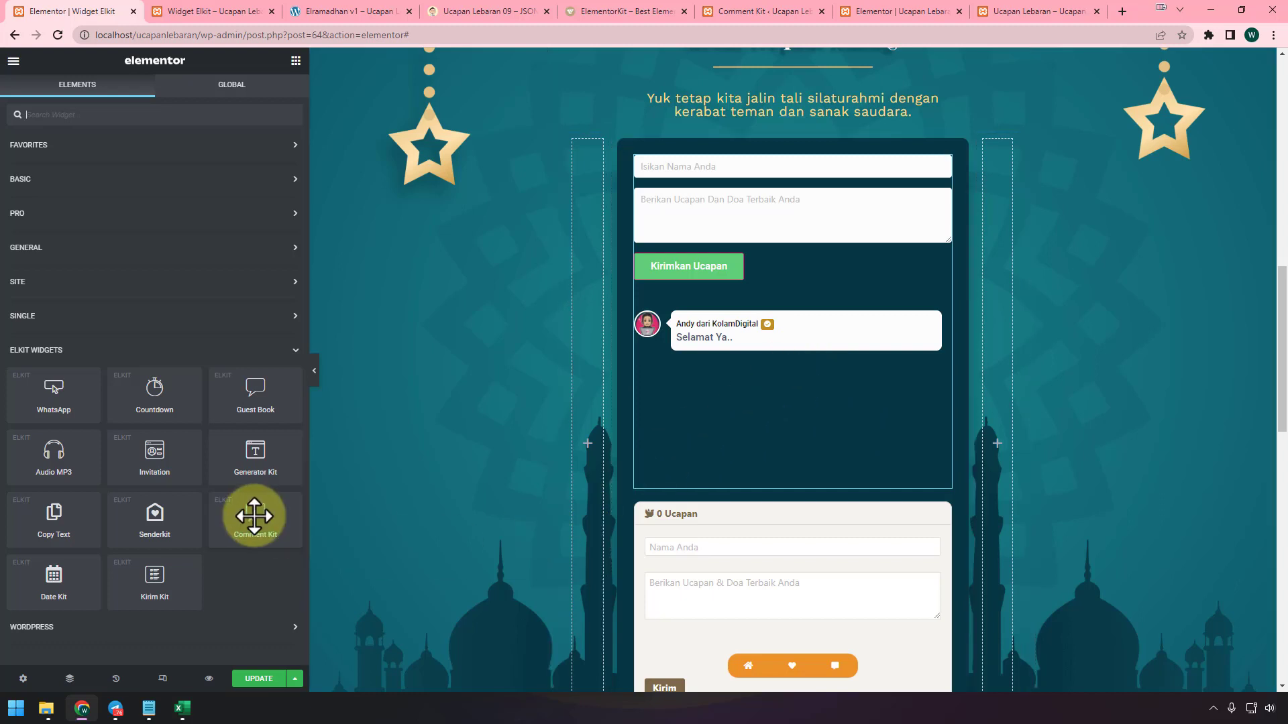
pyautogui.scroll(-1, 770, 526)
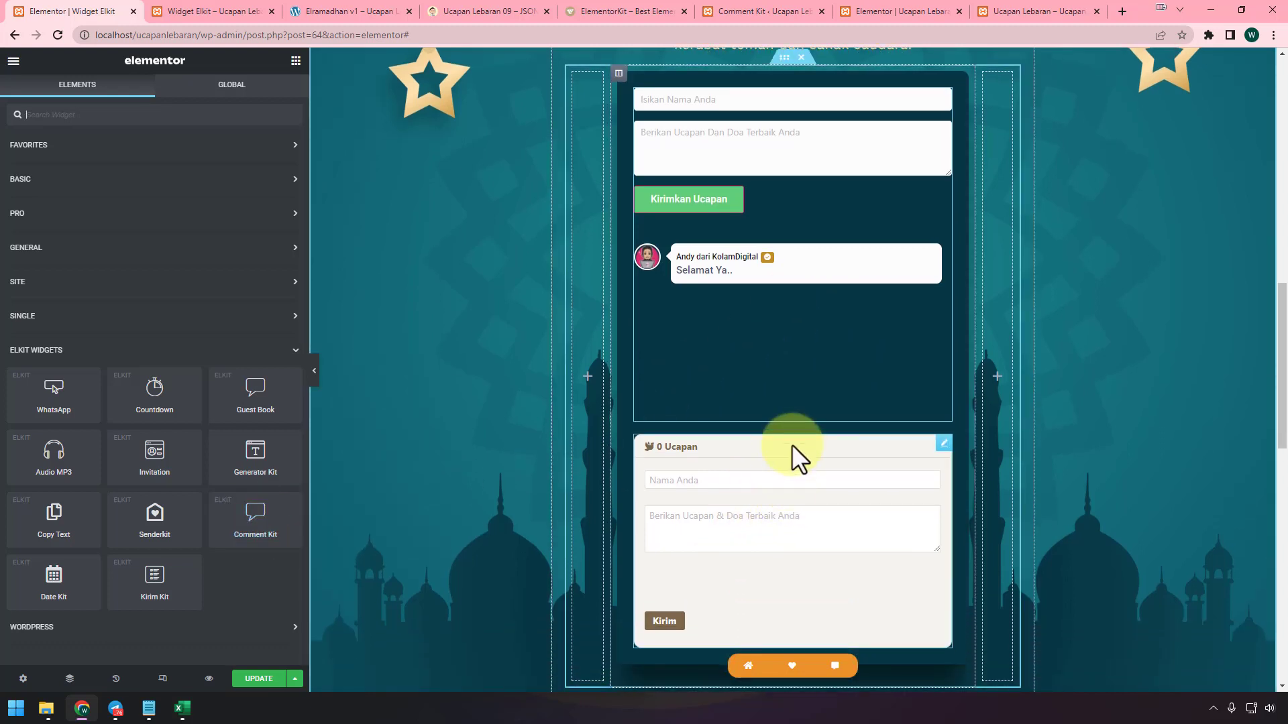
pyautogui.click(791, 444)
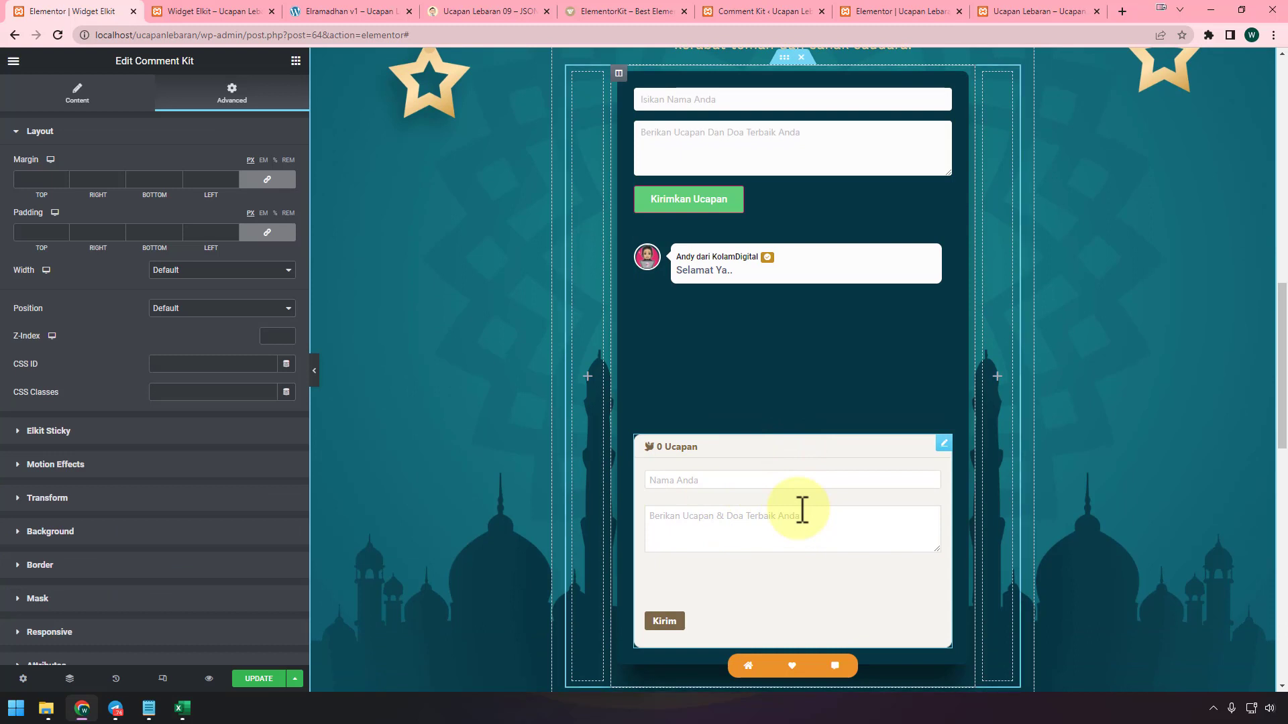